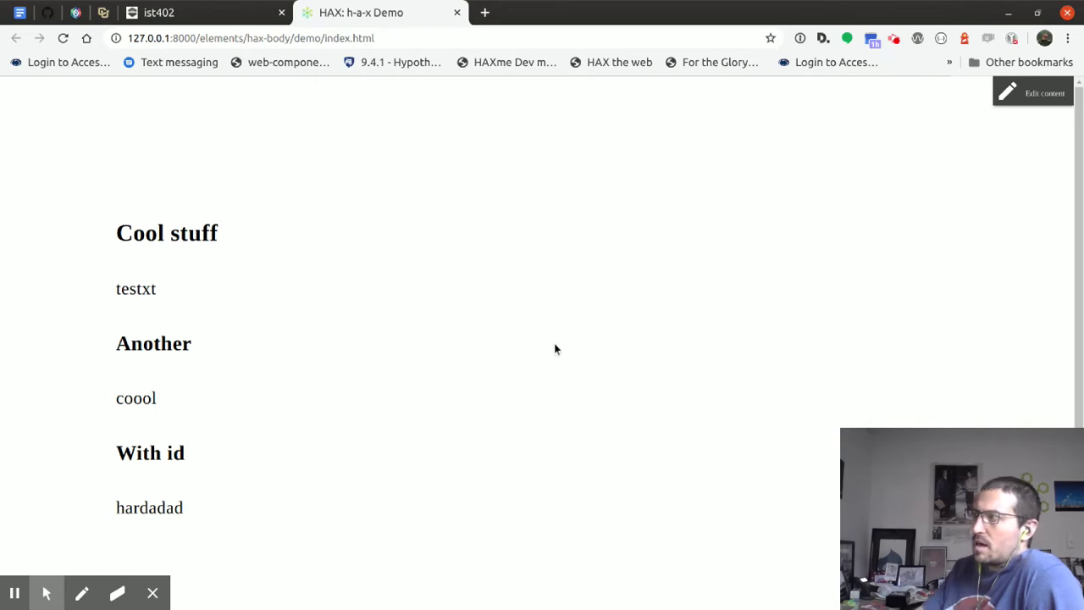
- Open haxtheweb.org in a new tab and start editing its Welcome page
key(ctrl+t)
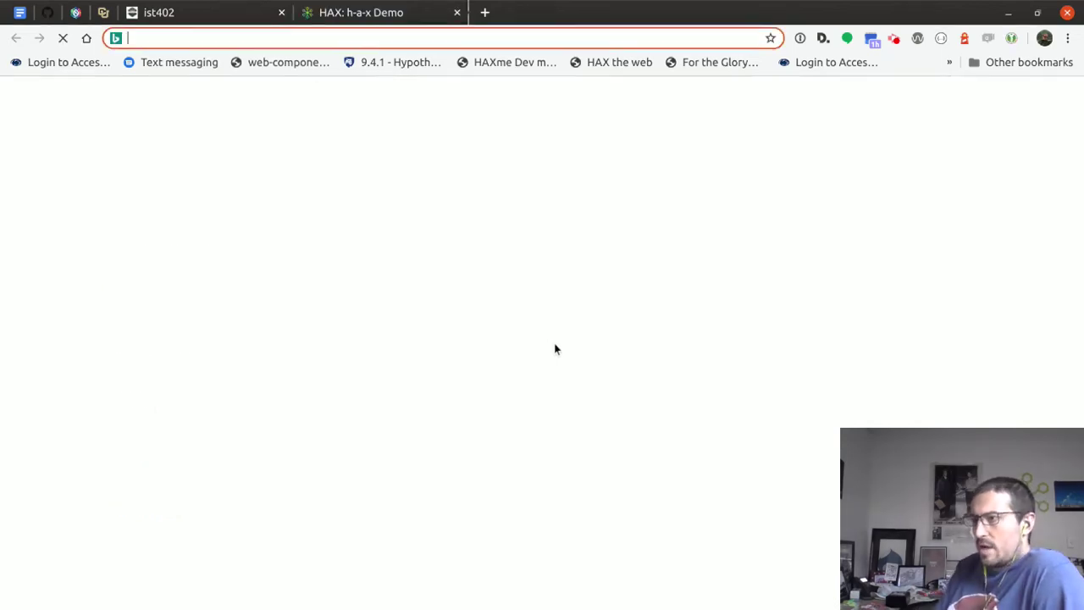
text(haxthe)
key(Return)
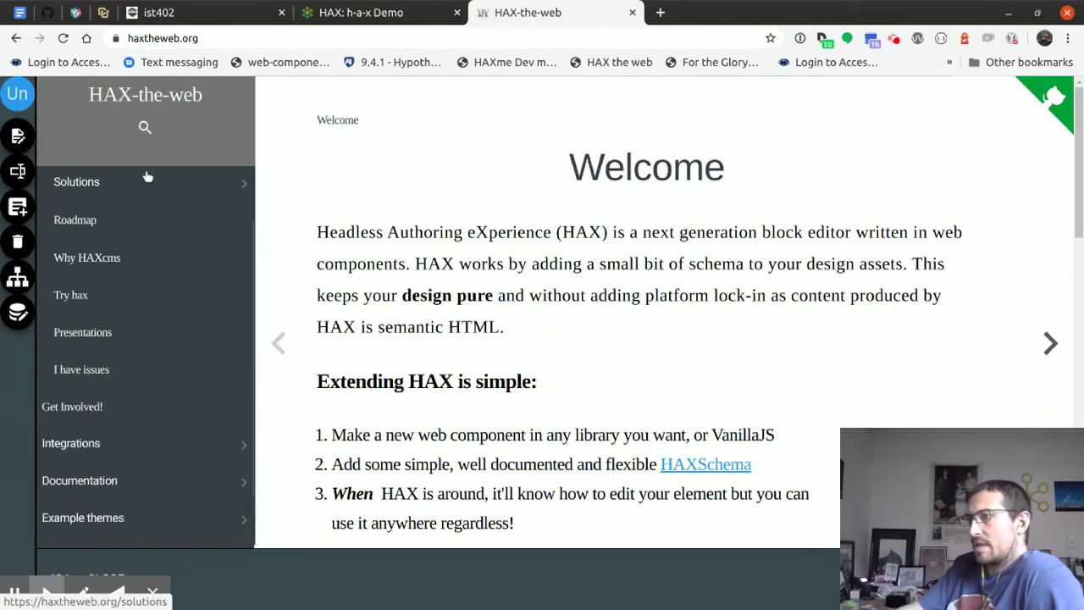
click(20, 137)
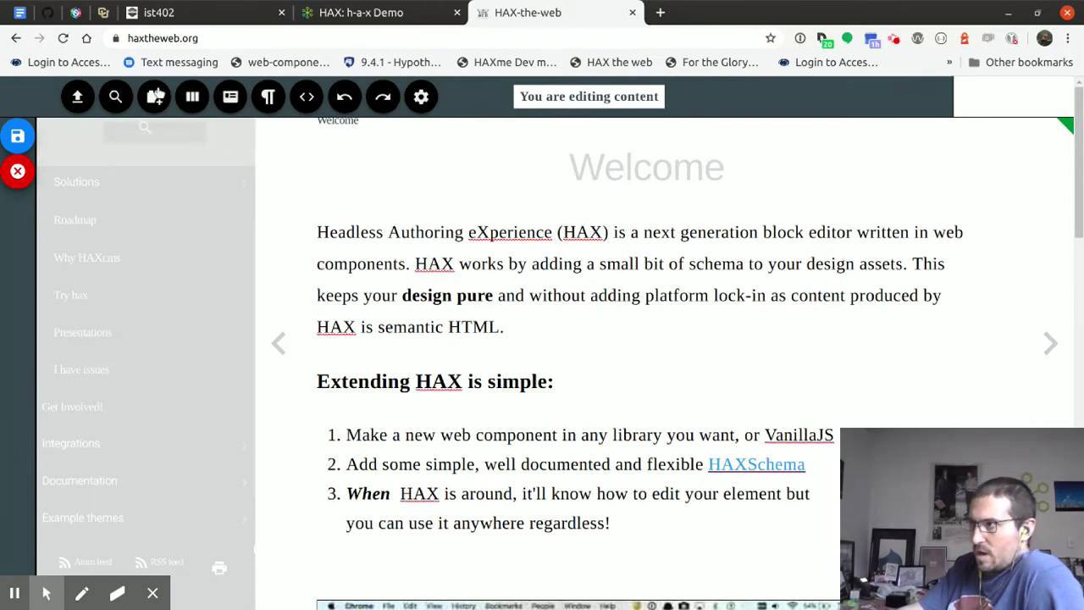
- Insert a 50% columns layout into the Welcome page, followed by the "About the course" template
click(194, 97)
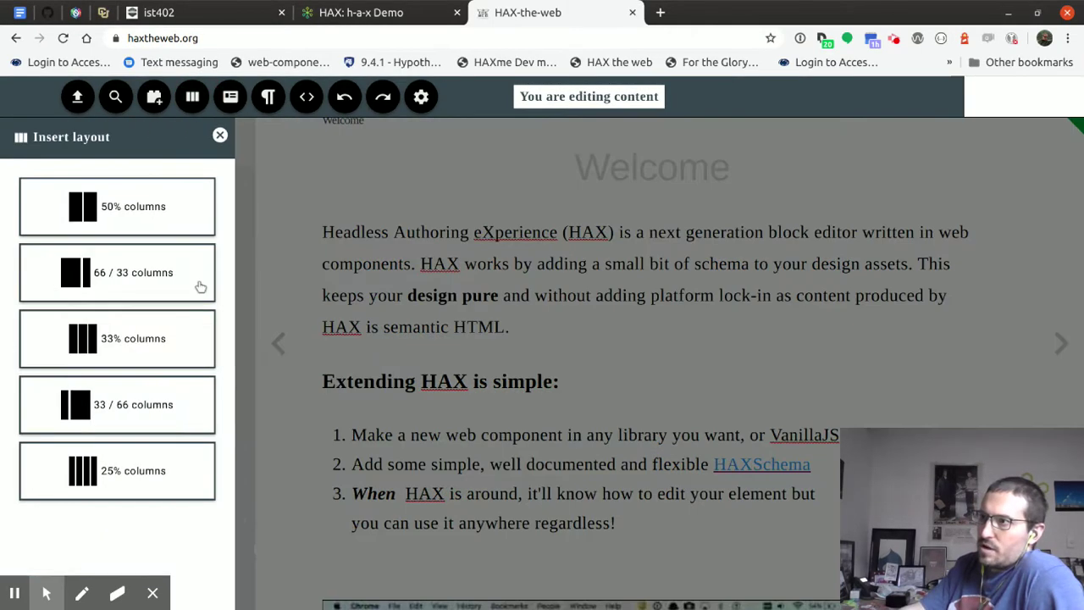
click(140, 227)
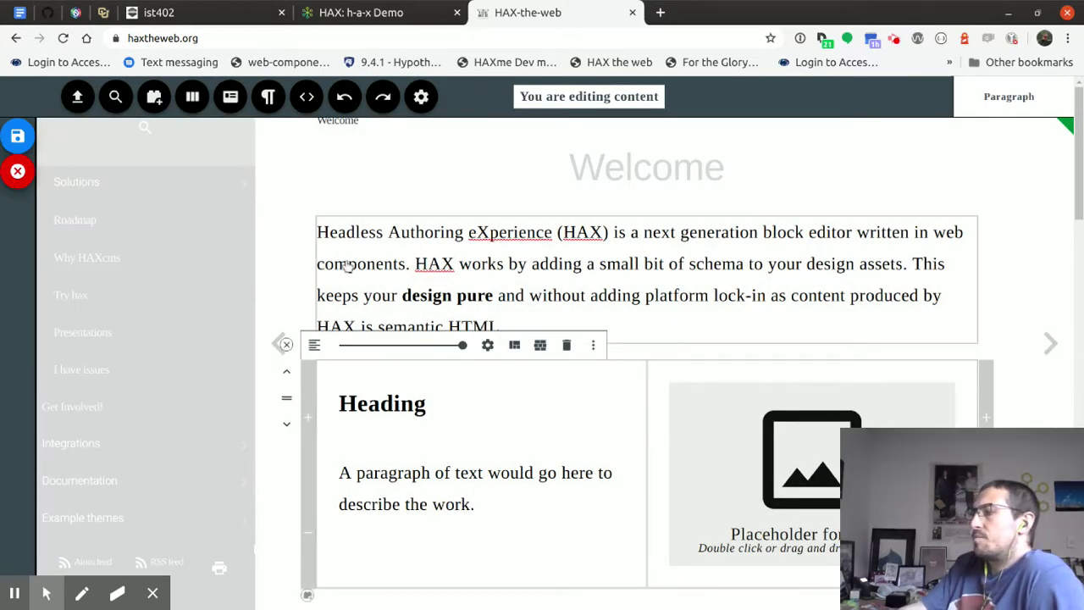
click(231, 96)
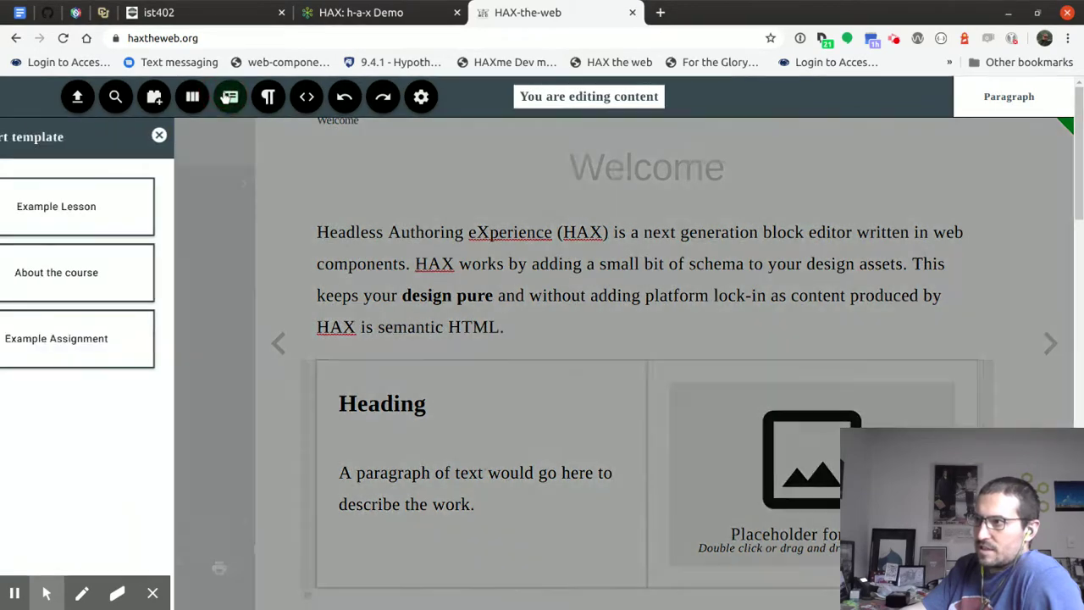
click(128, 266)
- Browse the editor's page element, upload, media search and layout options, and view the page source
click(155, 98)
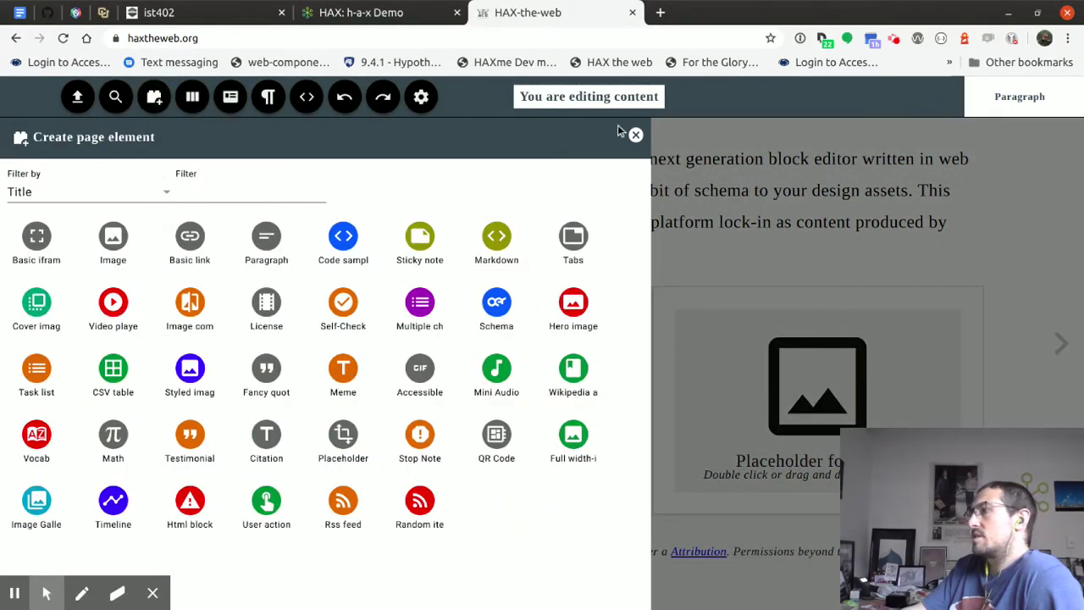
click(637, 137)
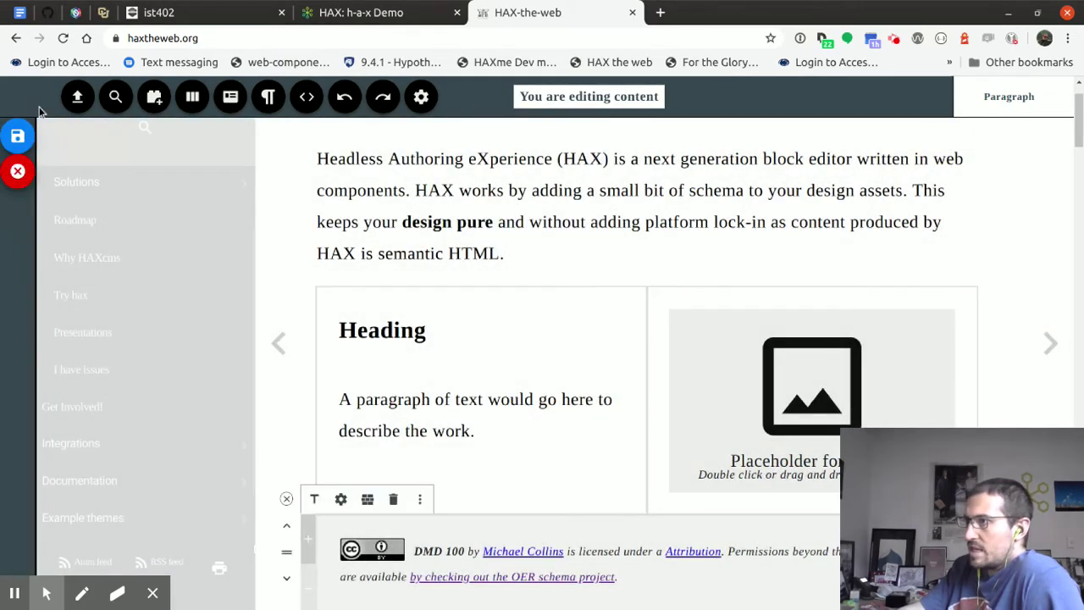
click(77, 95)
click(115, 96)
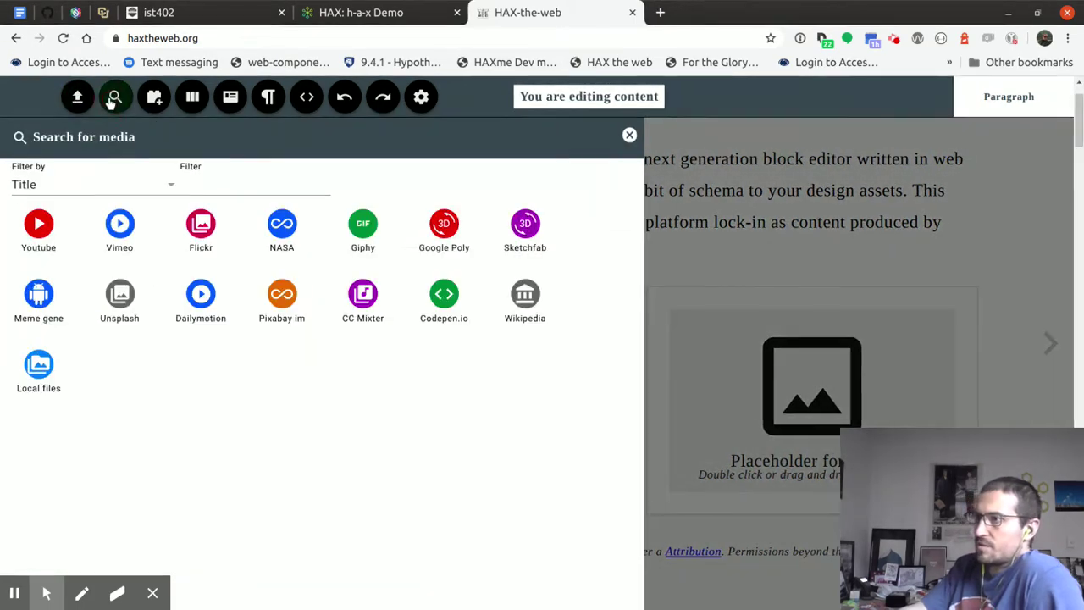
click(154, 97)
click(193, 99)
scroll(158, 317, down, 10)
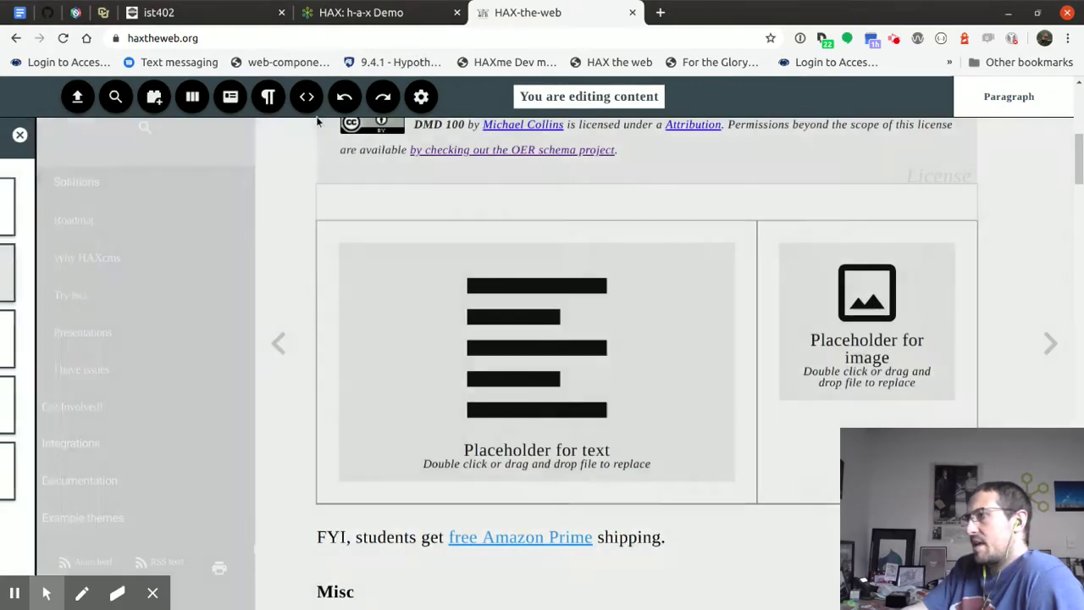
click(308, 97)
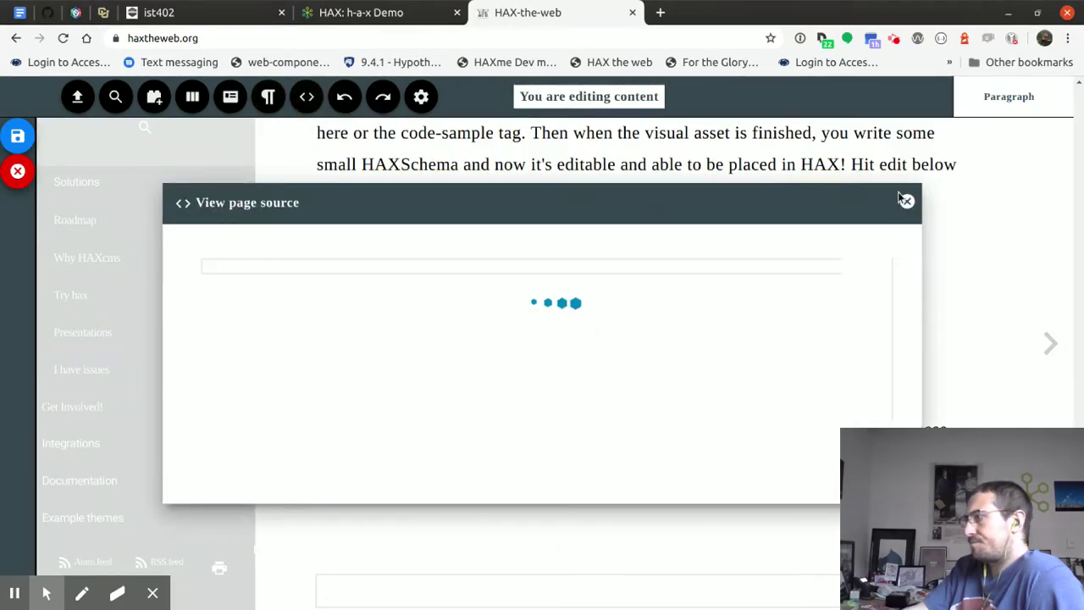
click(901, 203)
- Select the video-player code sample block and view its settings
scroll(576, 351, up, 3)
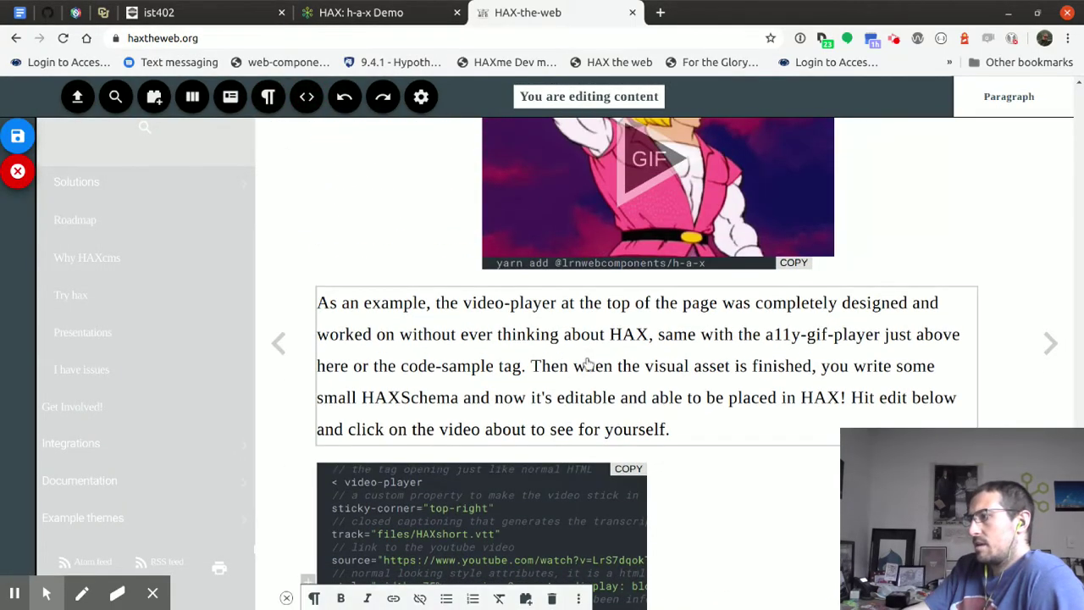
click(520, 499)
click(388, 223)
scroll(388, 223, down, 3)
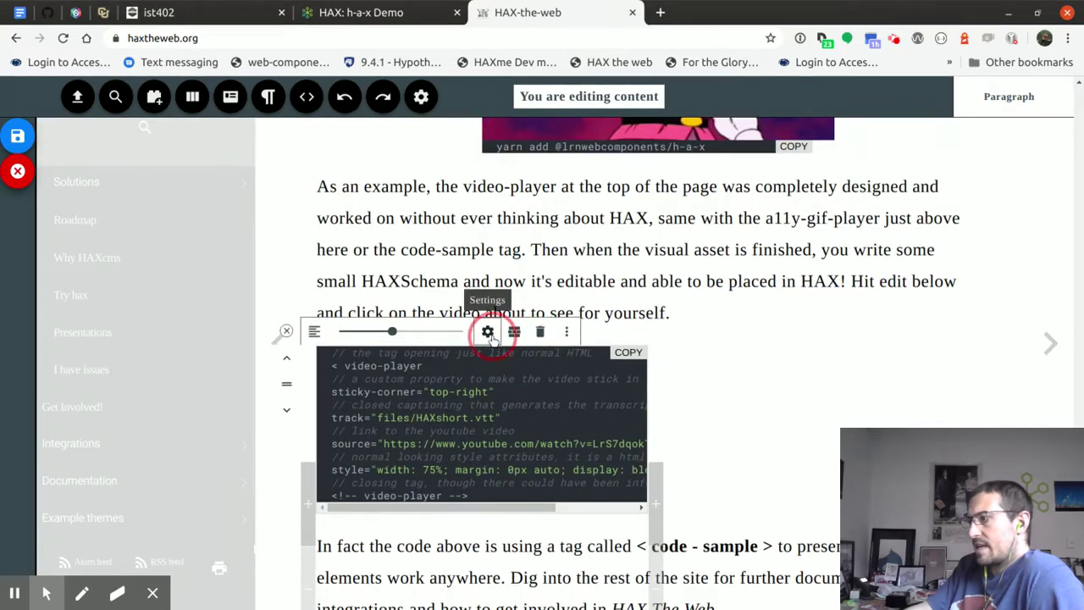
click(489, 331)
click(238, 142)
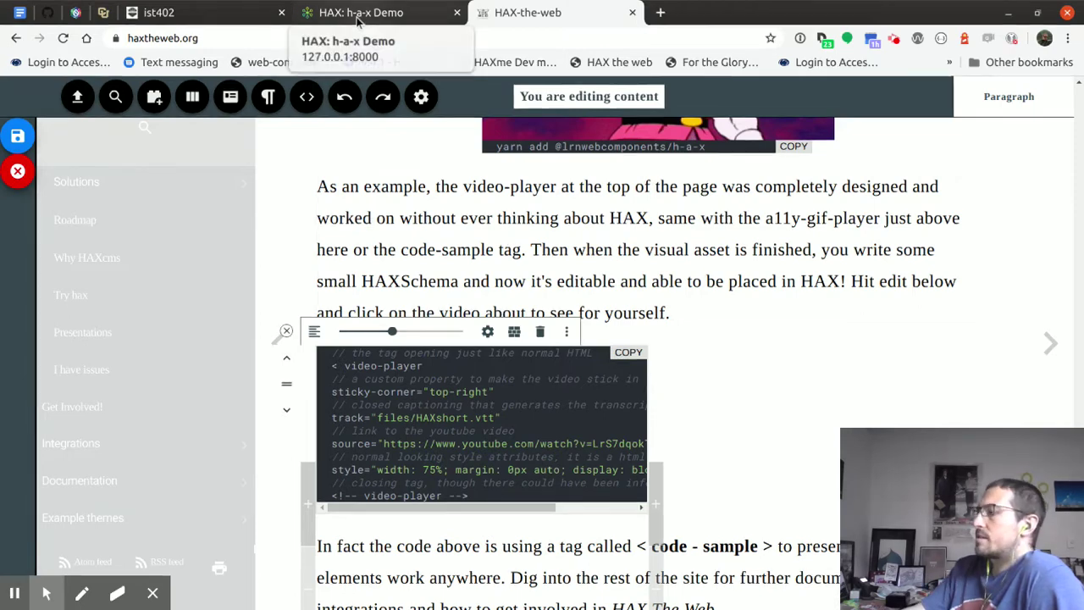
- Start editing the local h-a-x Demo page and split the "Cool stuff" heading block into four columns
click(366, 16)
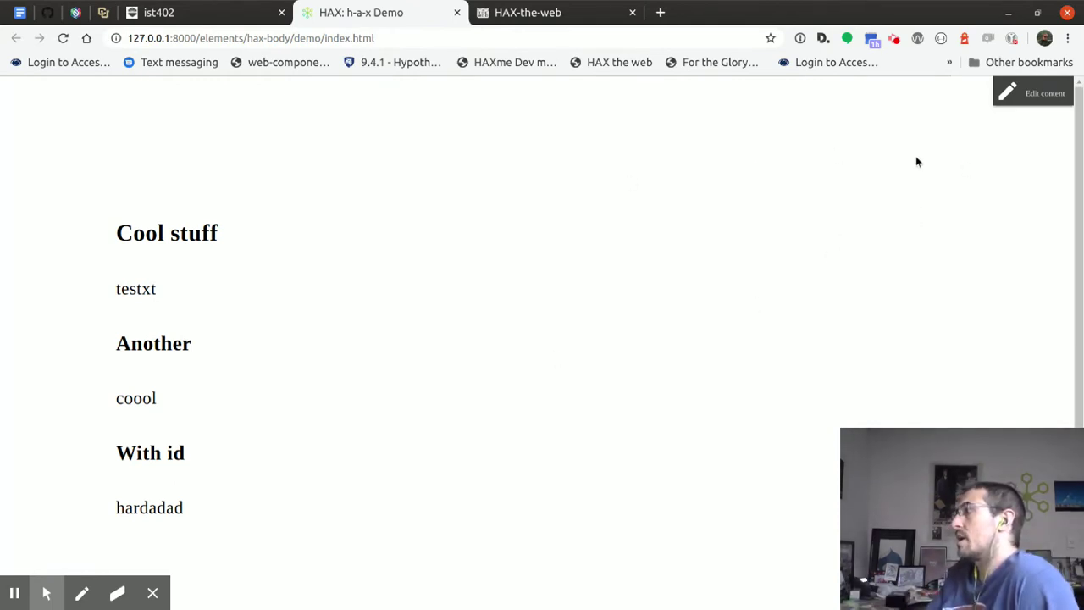
click(1037, 98)
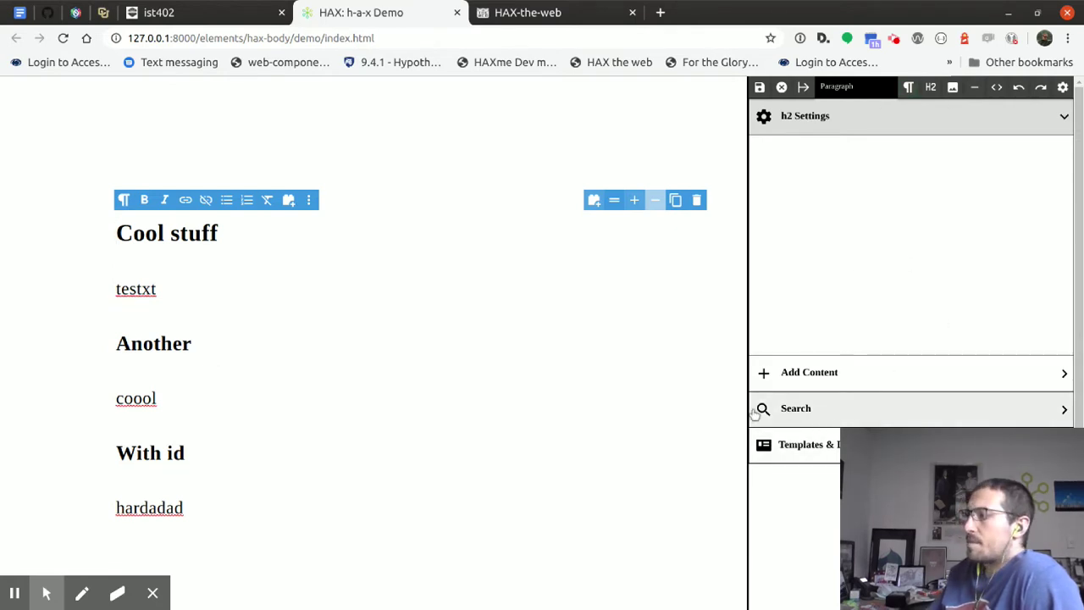
click(637, 202)
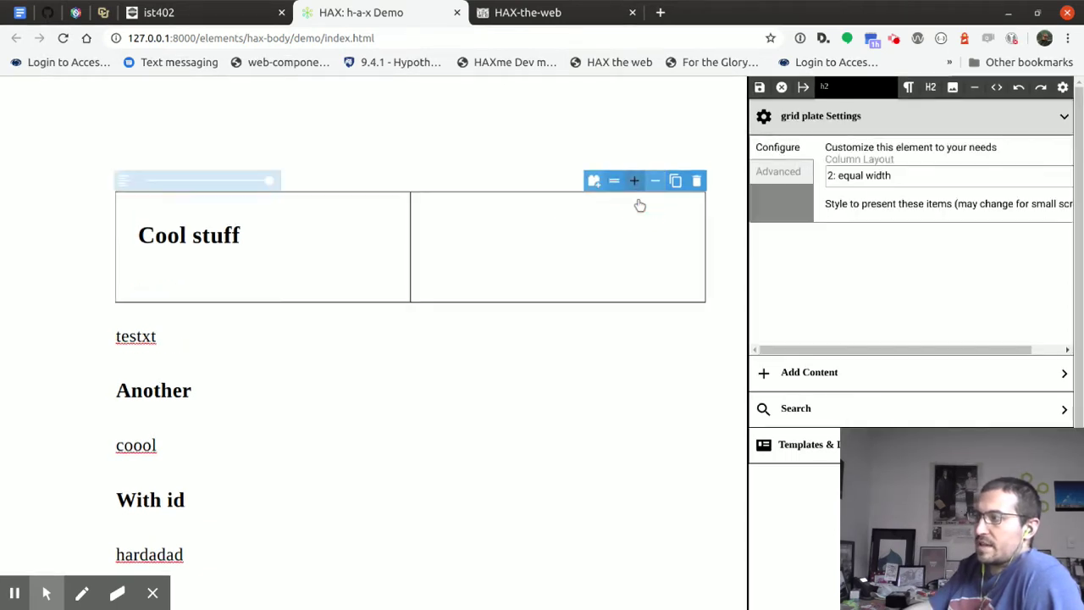
click(633, 182)
click(635, 191)
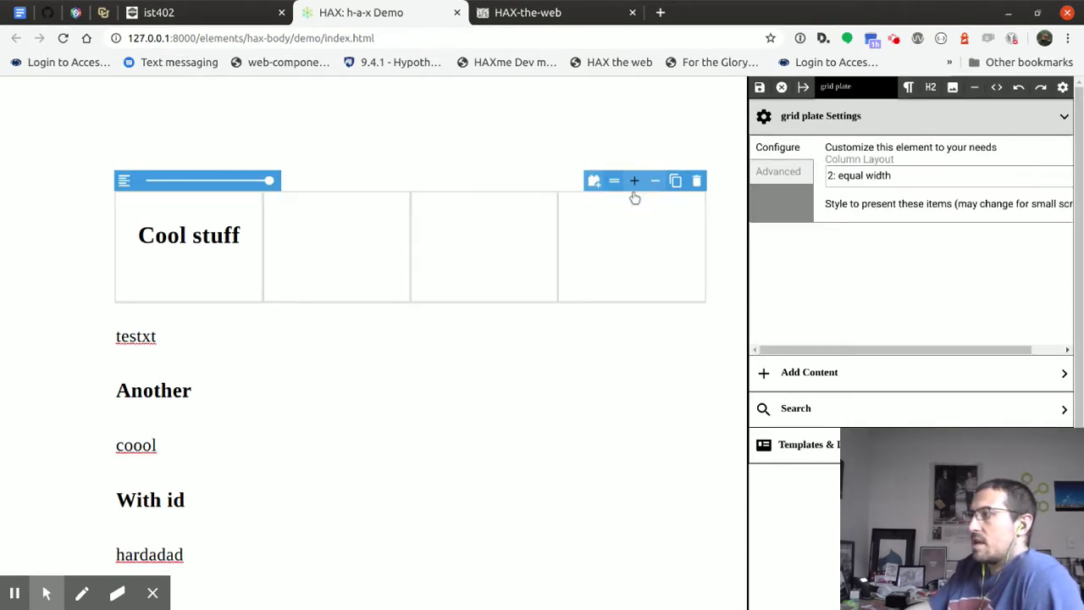
- Move the "Another" heading, the "testxt" paragraph and the "With id" heading into the empty columns beside "Cool stuff"
click(438, 382)
drag(606, 370, 322, 233)
drag(612, 321, 483, 245)
click(288, 394)
drag(621, 362, 726, 220)
- Remove columns from the "Cool stuff" grid until its content is back in a single stack
click(664, 182)
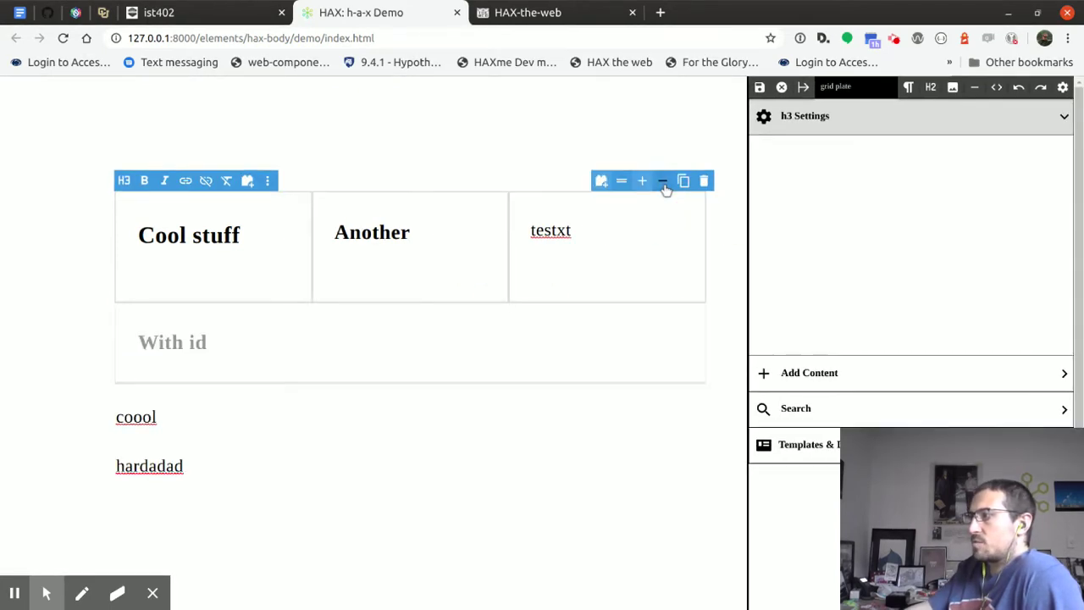
click(664, 182)
click(662, 185)
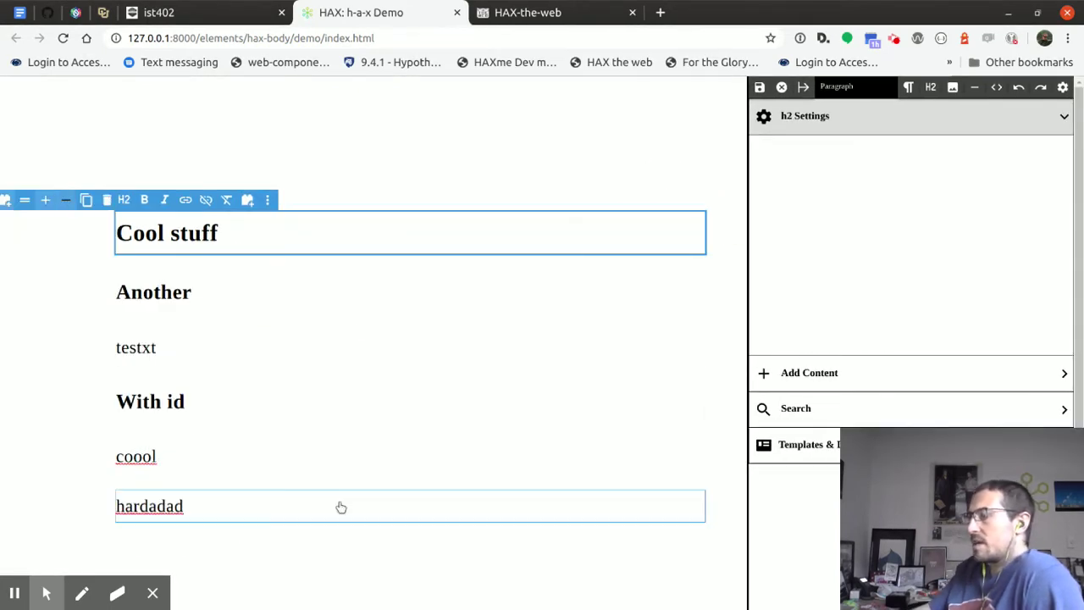
- Duplicate the "testxt" paragraph below "Another" three times
click(365, 346)
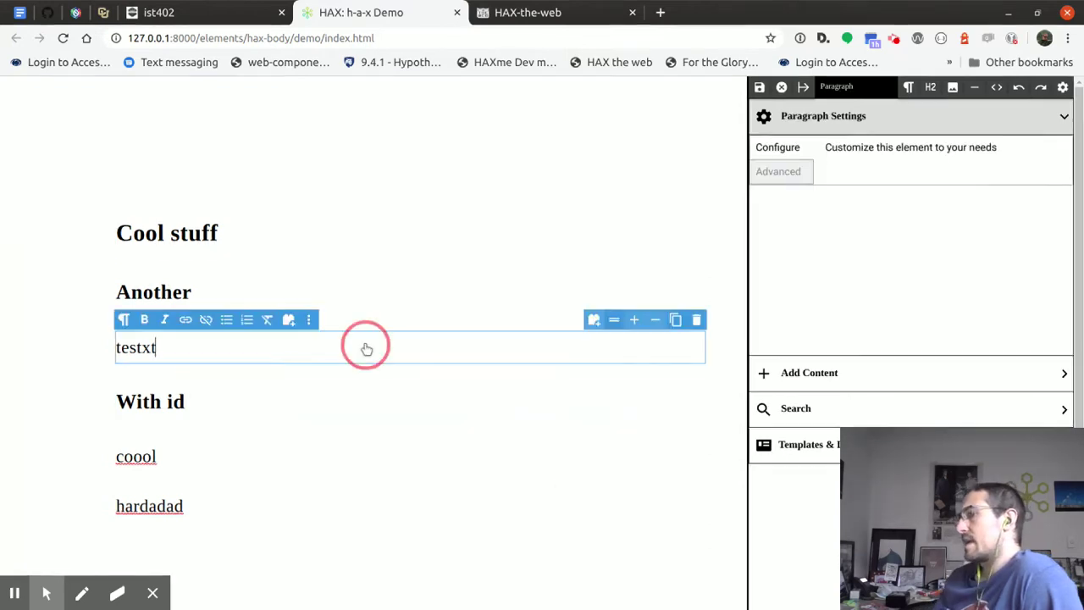
click(676, 320)
click(676, 320)
click(675, 418)
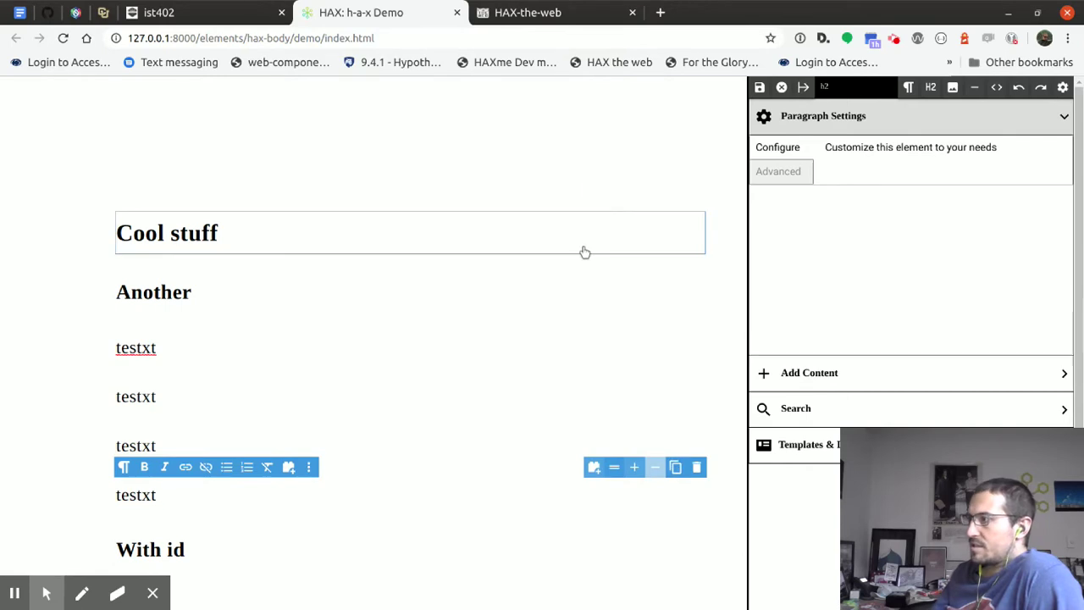
- Insert a new heading below "Cool stuff" and a horizontal line beneath that new heading
click(593, 234)
click(591, 199)
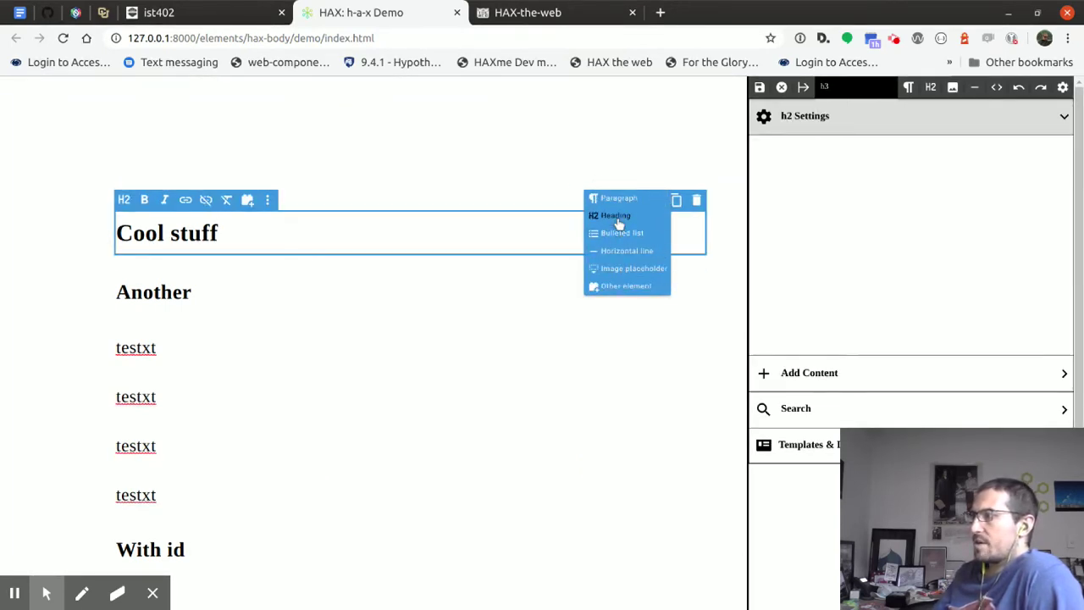
click(617, 217)
click(593, 260)
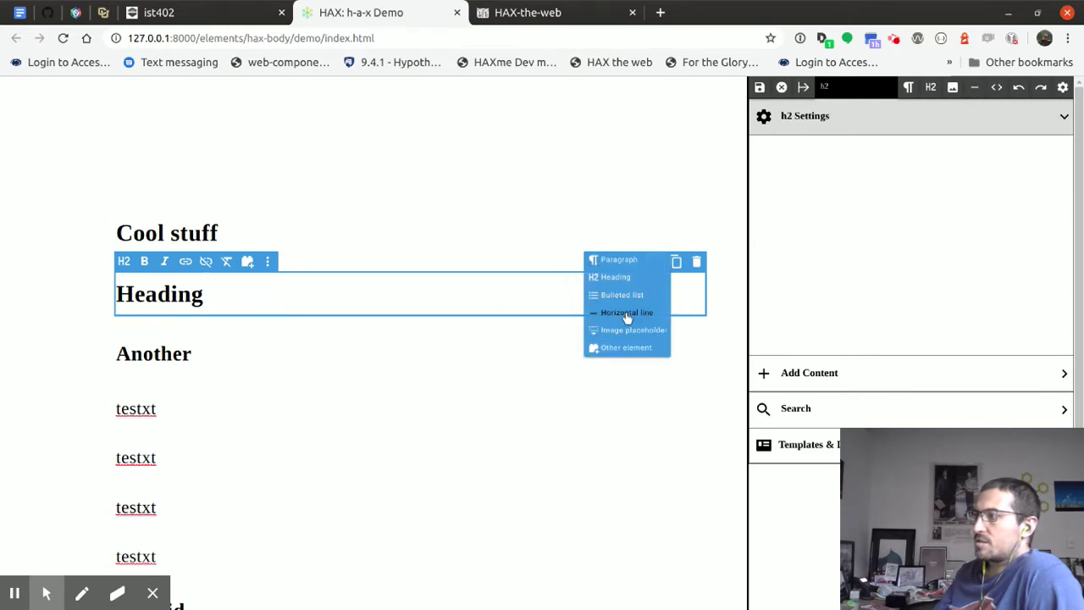
click(627, 313)
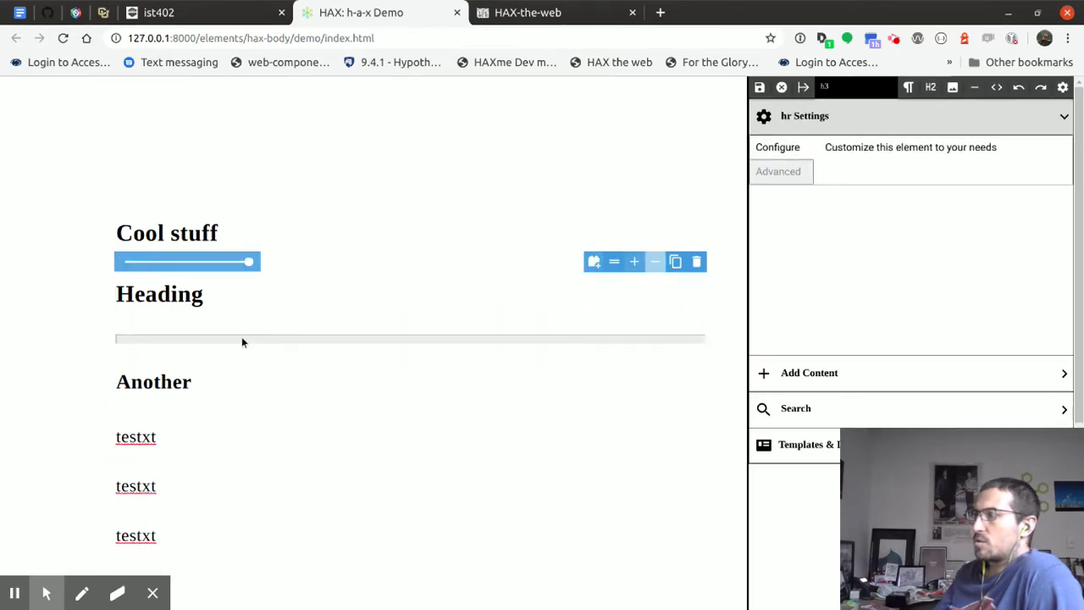
- Add a paragraph, an H2 header, an image and another horizontal line below the "Heading" block
click(909, 88)
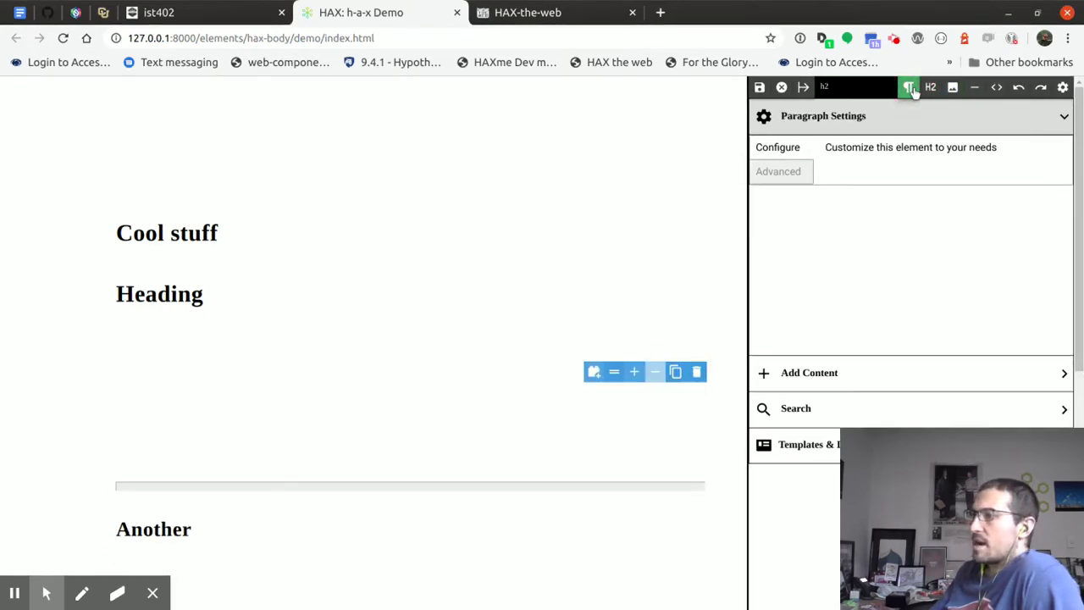
click(930, 88)
click(952, 88)
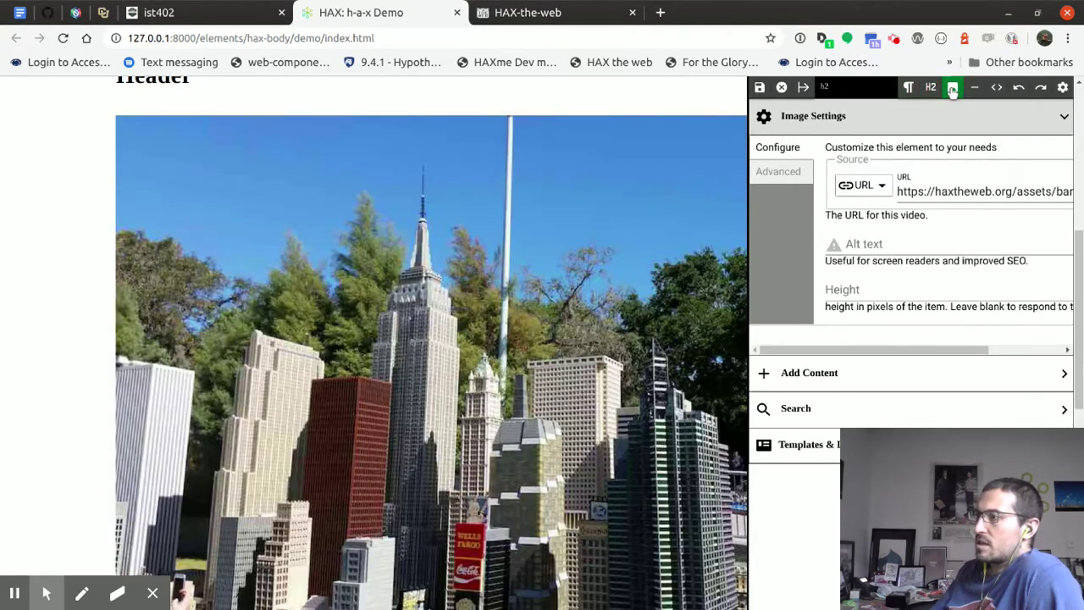
click(971, 89)
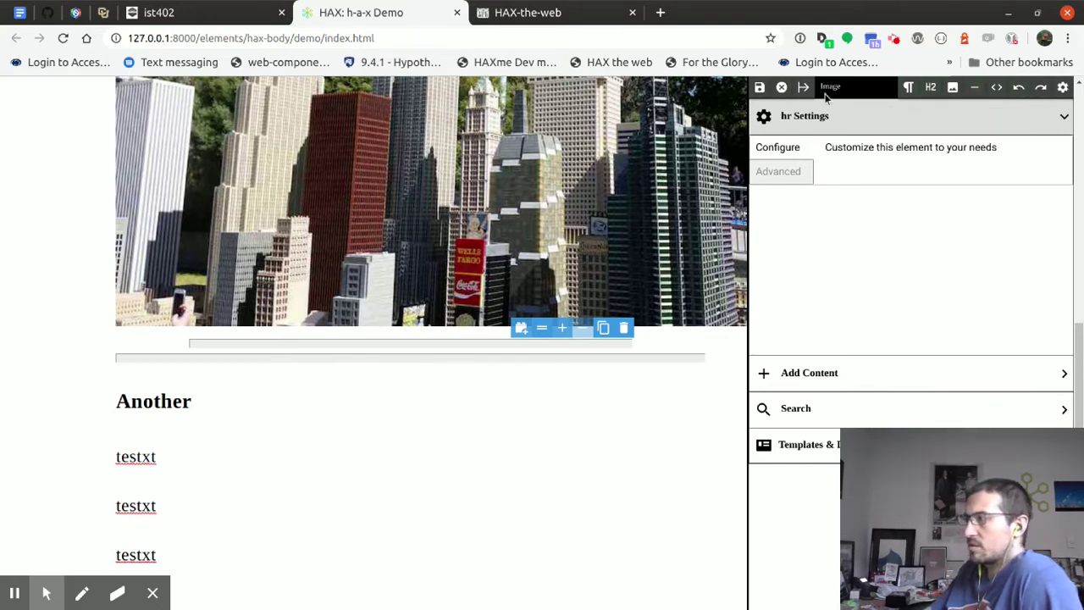
- Save the demo page content and reopen the page for editing
click(760, 87)
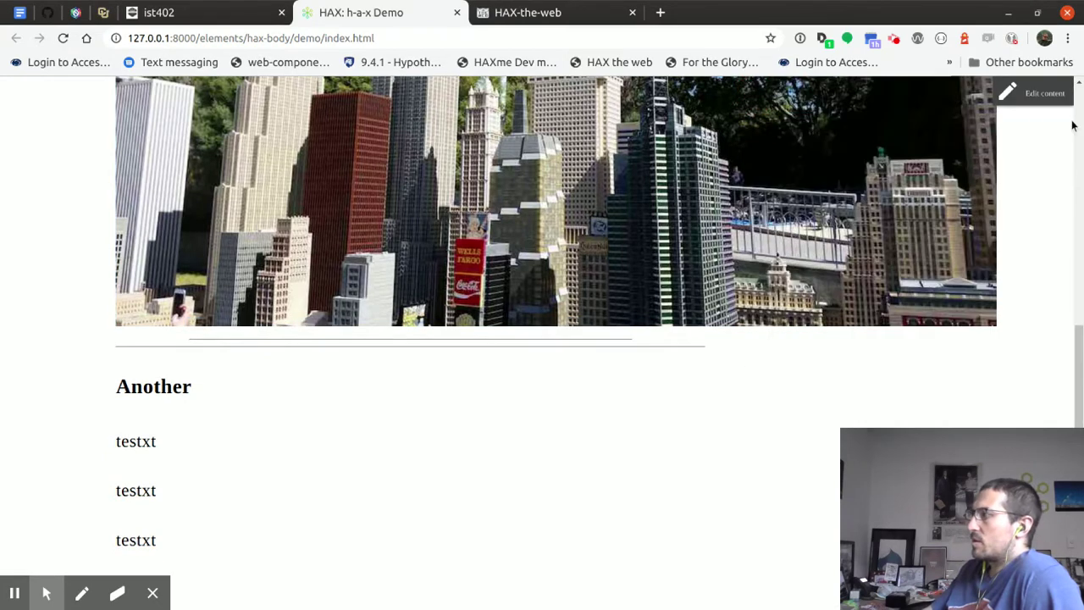
click(1035, 90)
click(782, 87)
click(1017, 90)
click(805, 88)
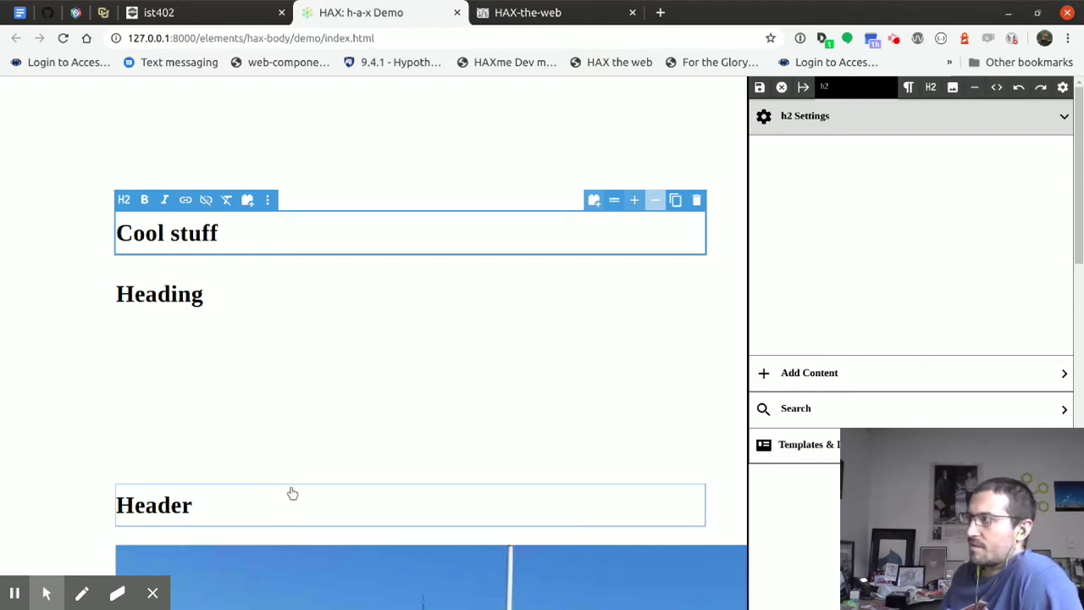
- Select the city image and the "Header" heading in turn to compare their element settings
scroll(305, 360, down, 4)
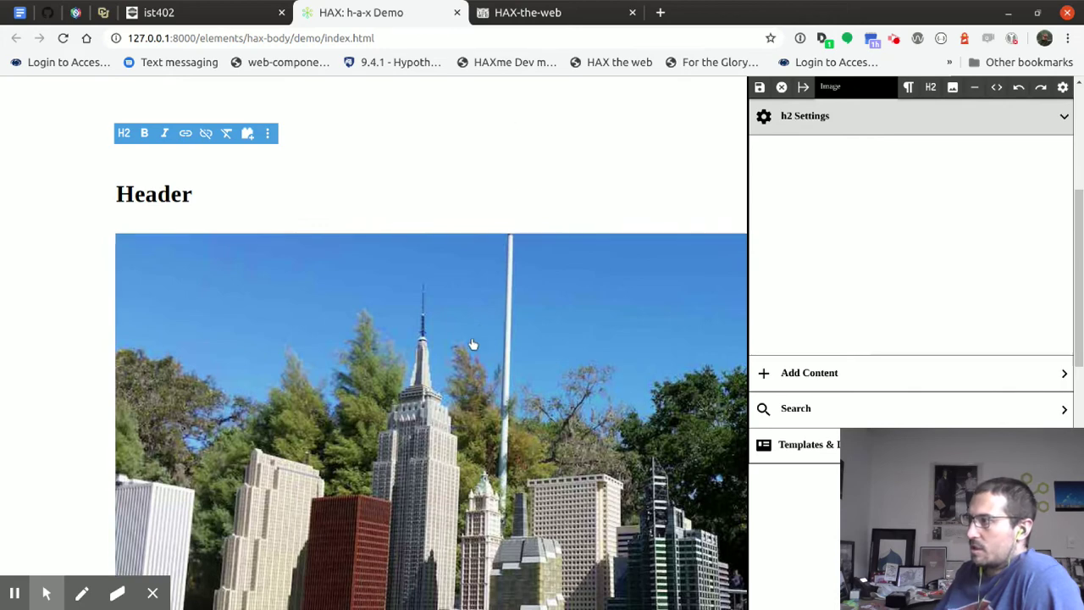
click(408, 357)
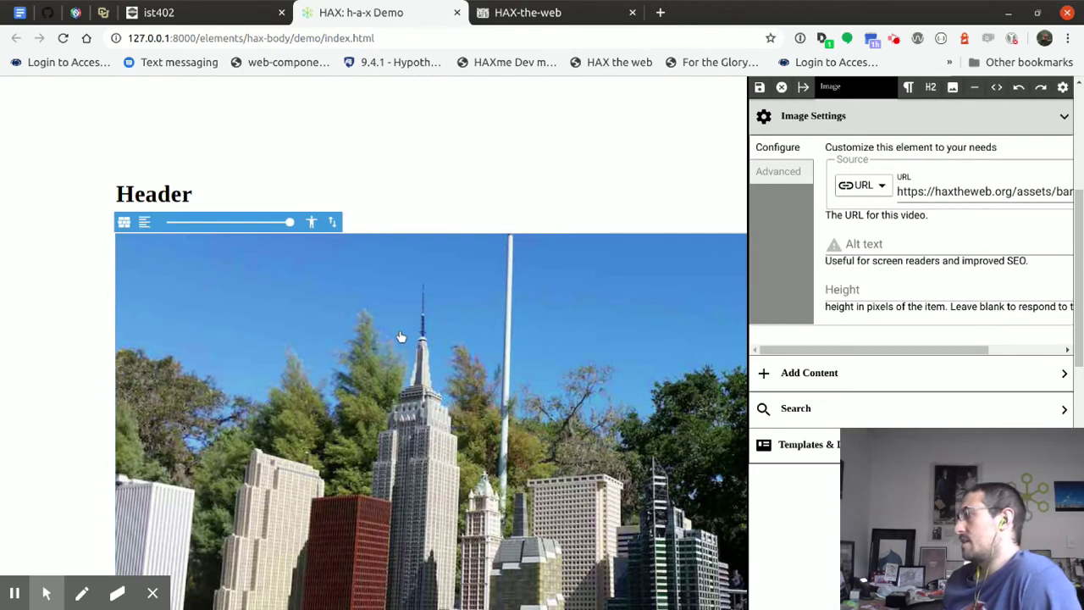
click(1017, 118)
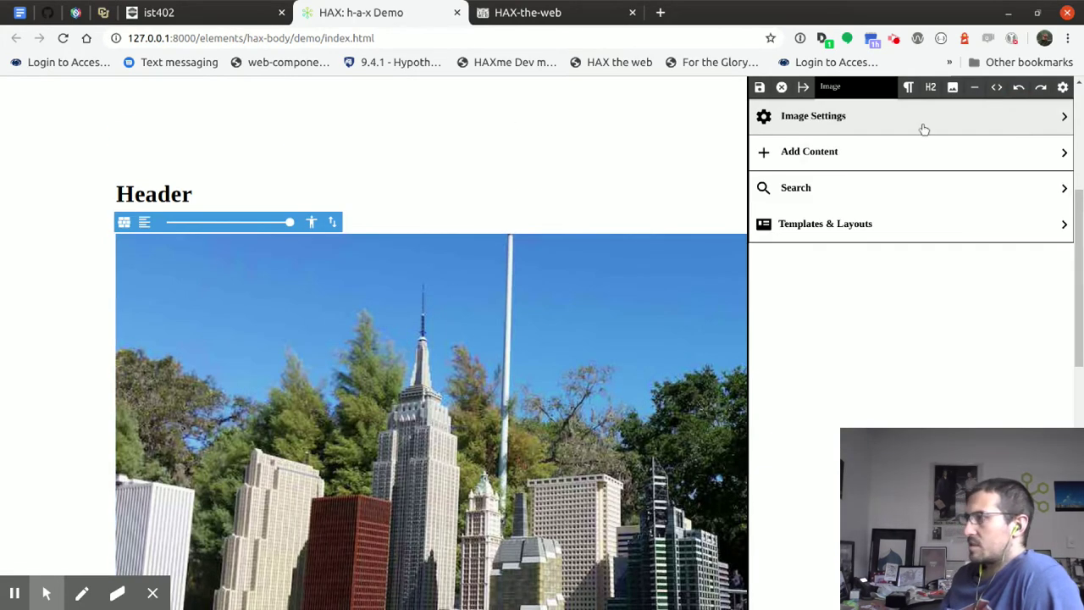
click(359, 187)
click(846, 119)
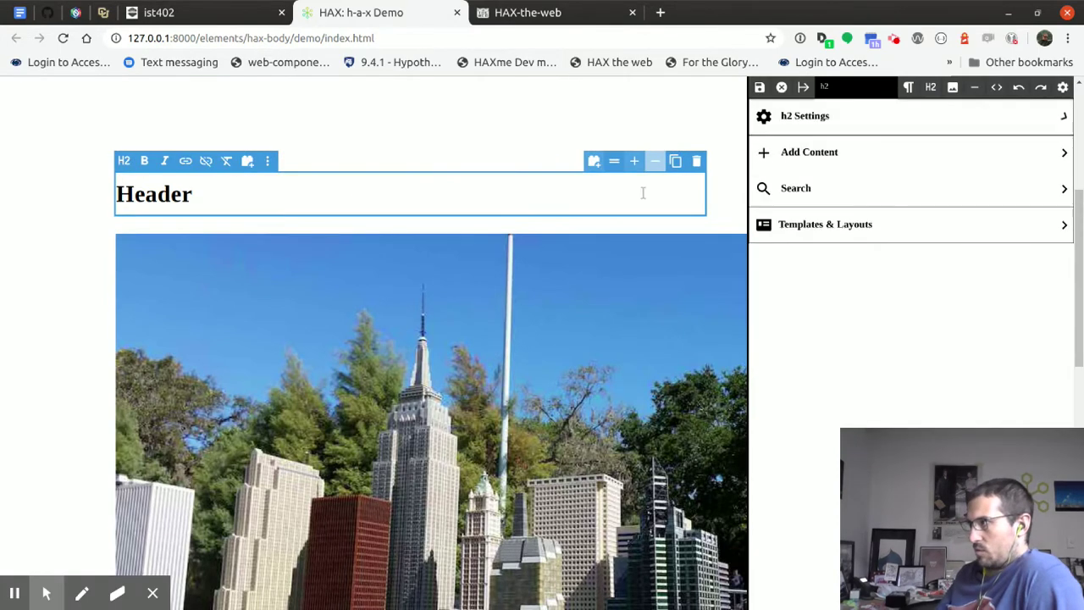
click(259, 323)
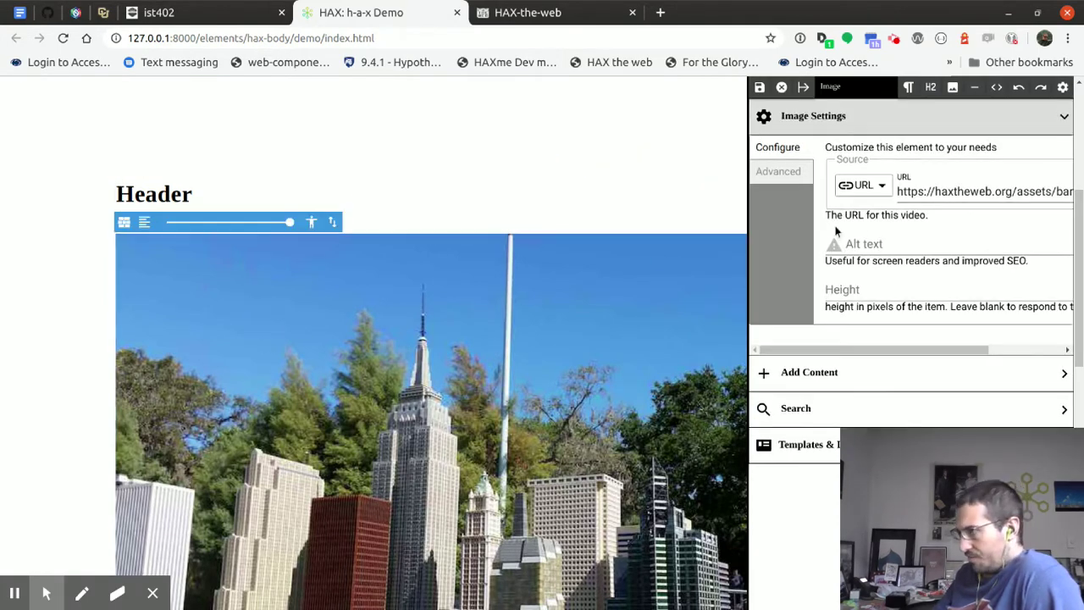
- Switch to the haxtheweb.org editor, open the code sample's settings, update it, and return to the local demo page
click(549, 17)
click(489, 332)
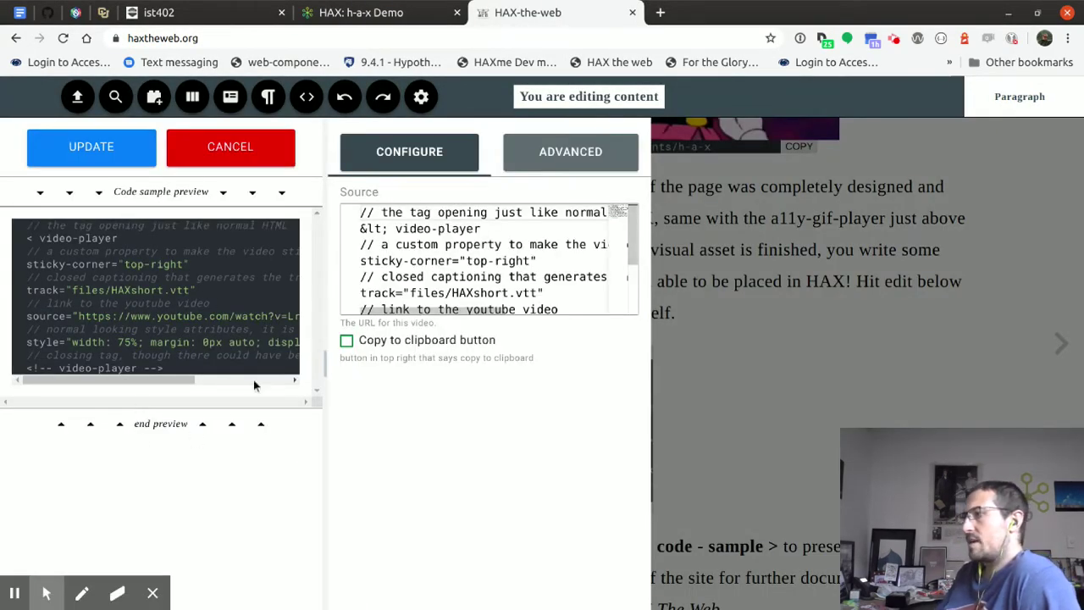
click(92, 146)
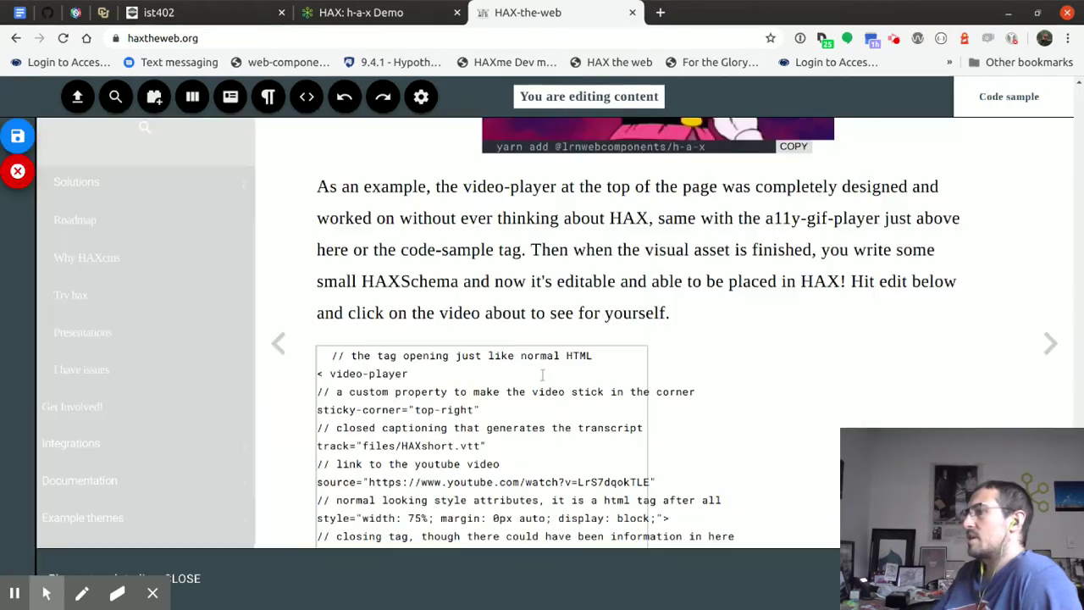
click(377, 12)
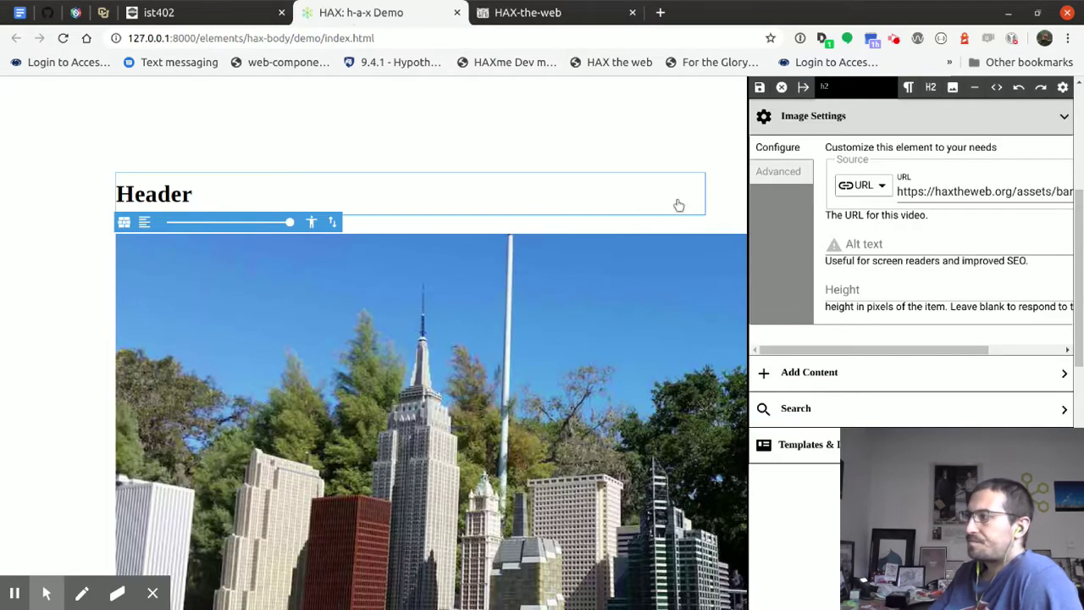
- Set the city image's height to 100 and its alt text to "In real time"
double_click(936, 191)
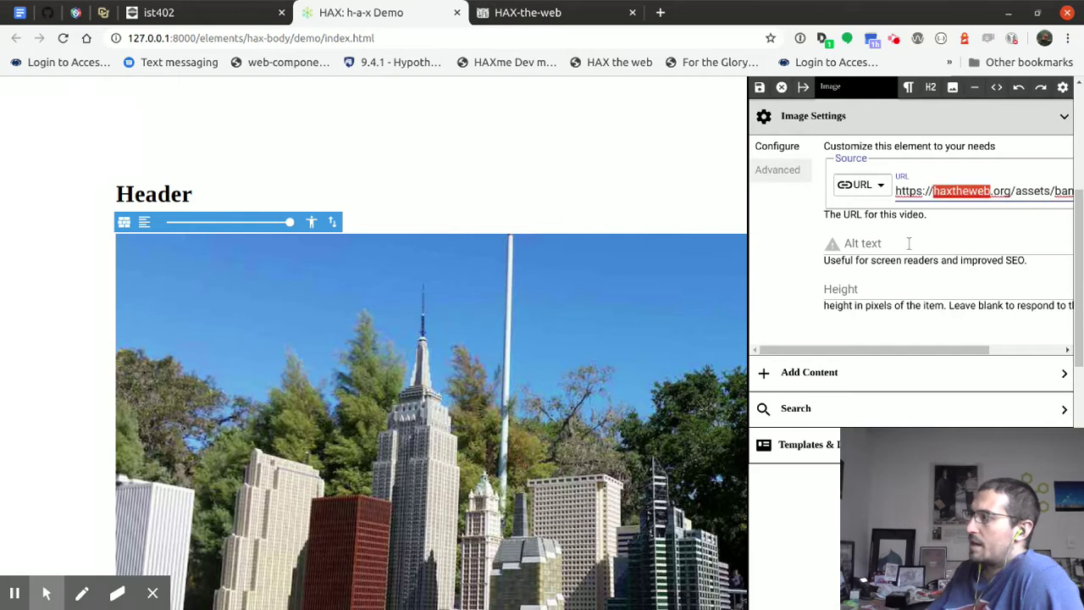
click(874, 283)
text(100)
click(884, 245)
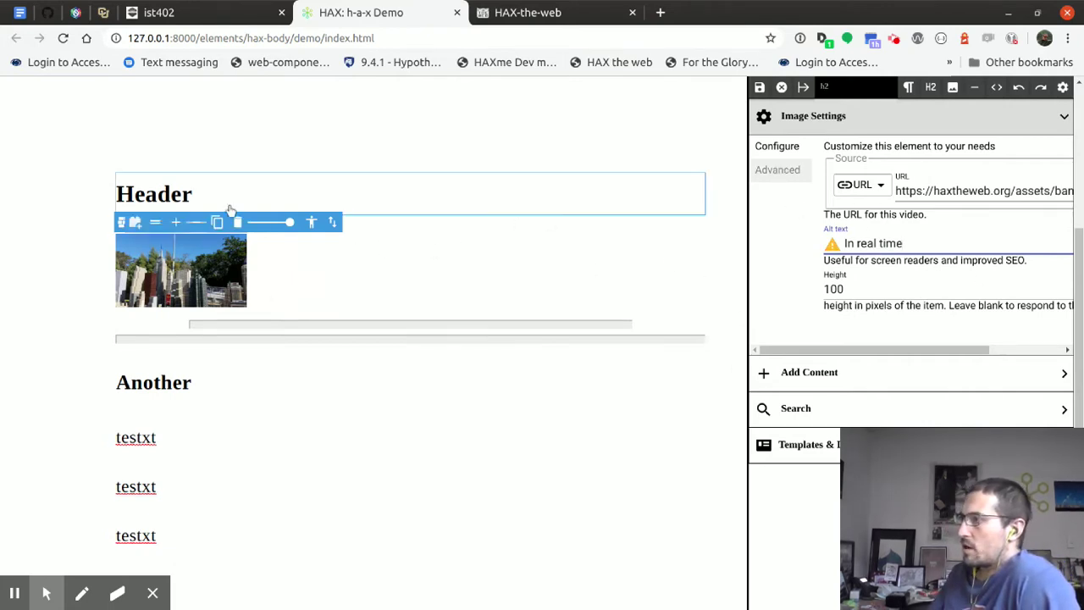
- Select the "Header" heading and the horizontal line below the image in turn to view their element settings
click(275, 203)
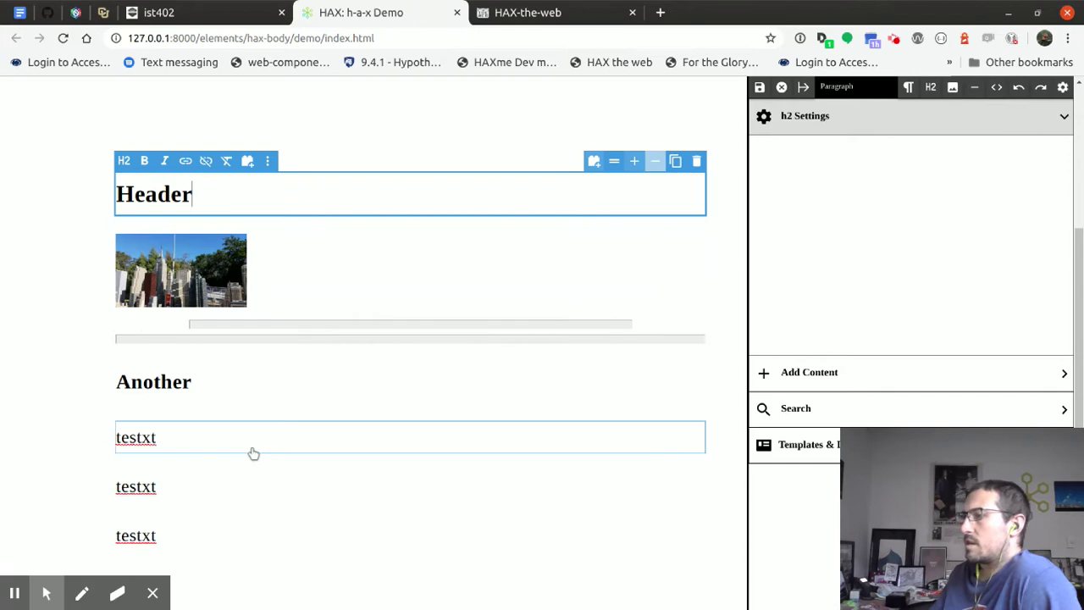
click(290, 342)
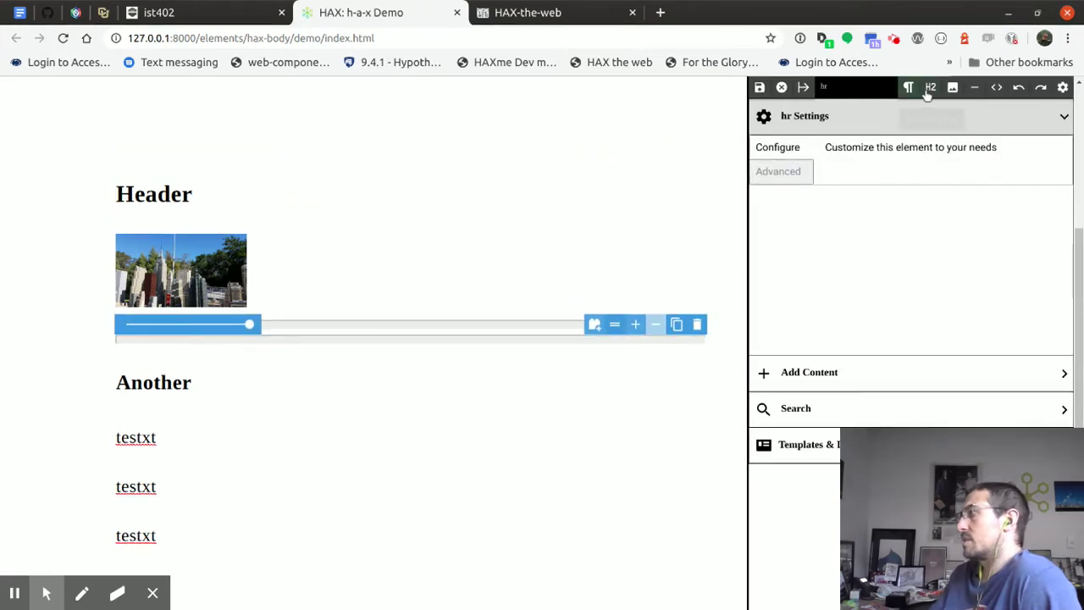
click(953, 87)
- Filter the available content elements by "re" and place a Retro card below the "Heading" block
click(828, 380)
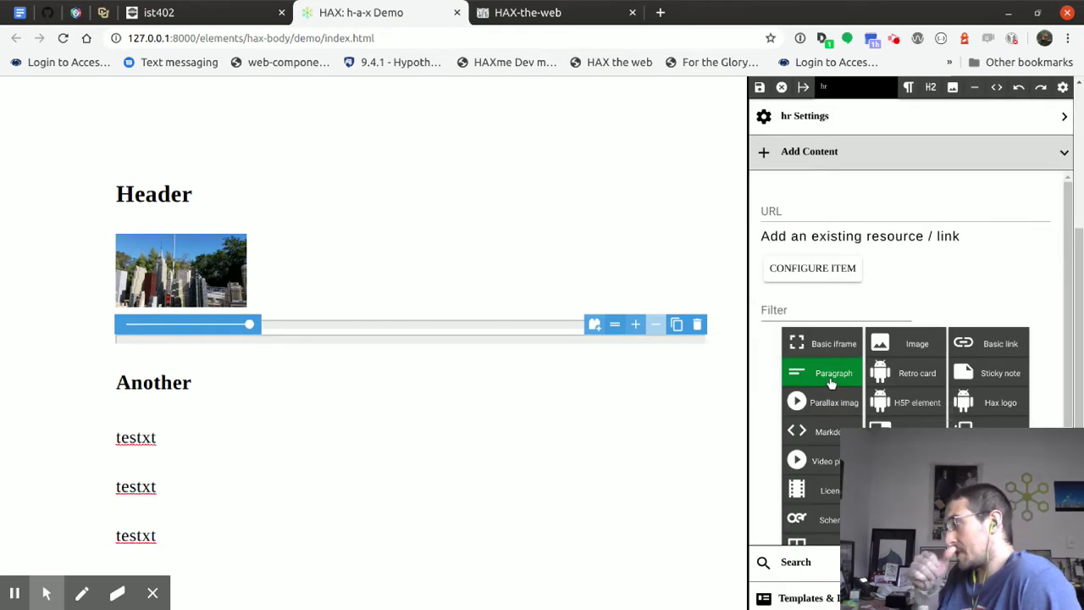
scroll(913, 247, down, 1)
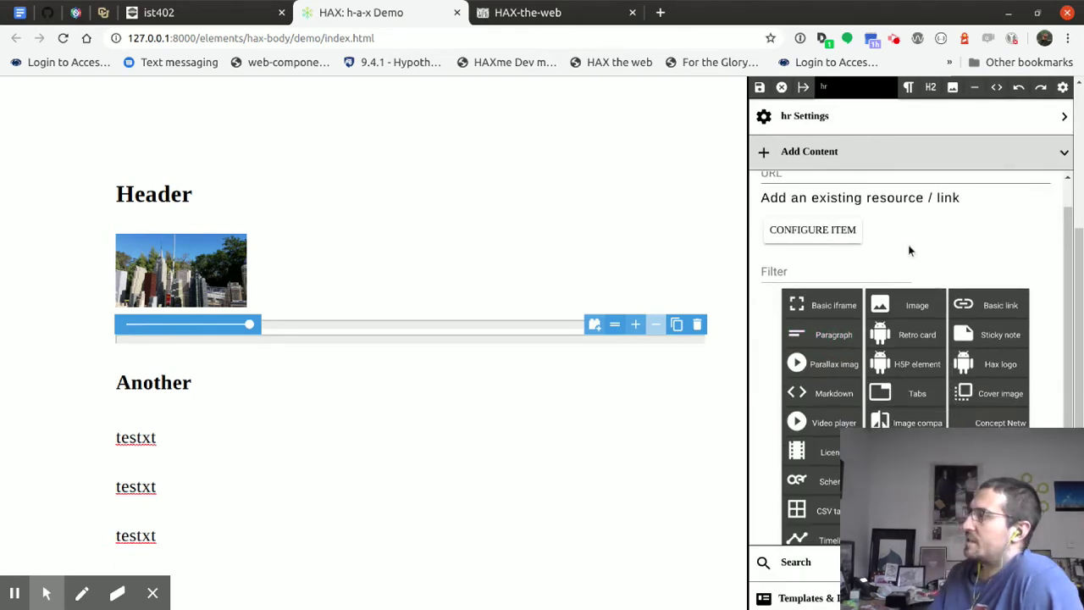
scroll(871, 292, up, 1)
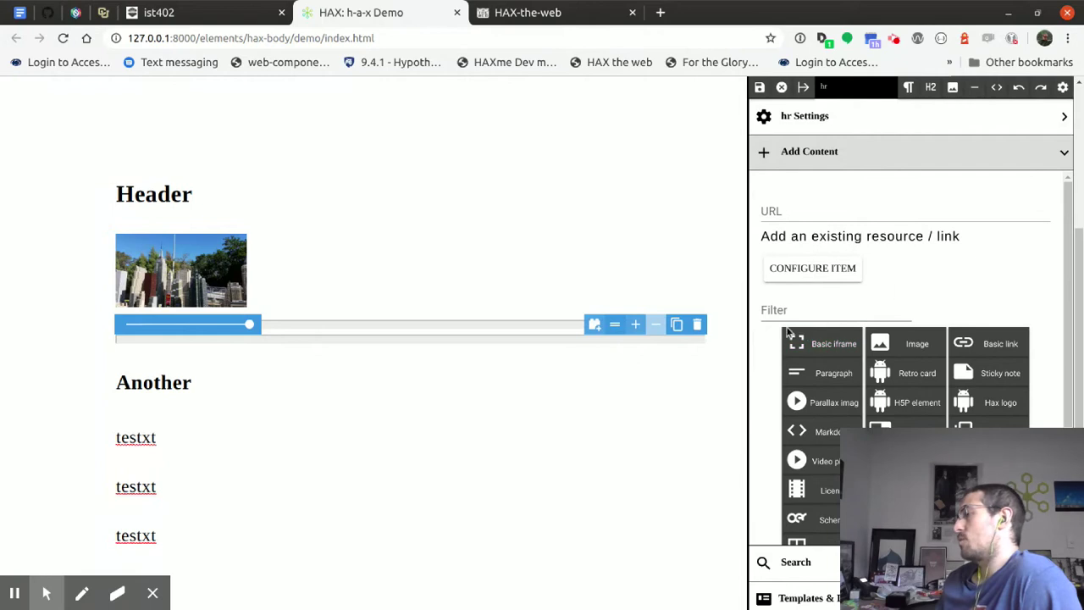
text(re)
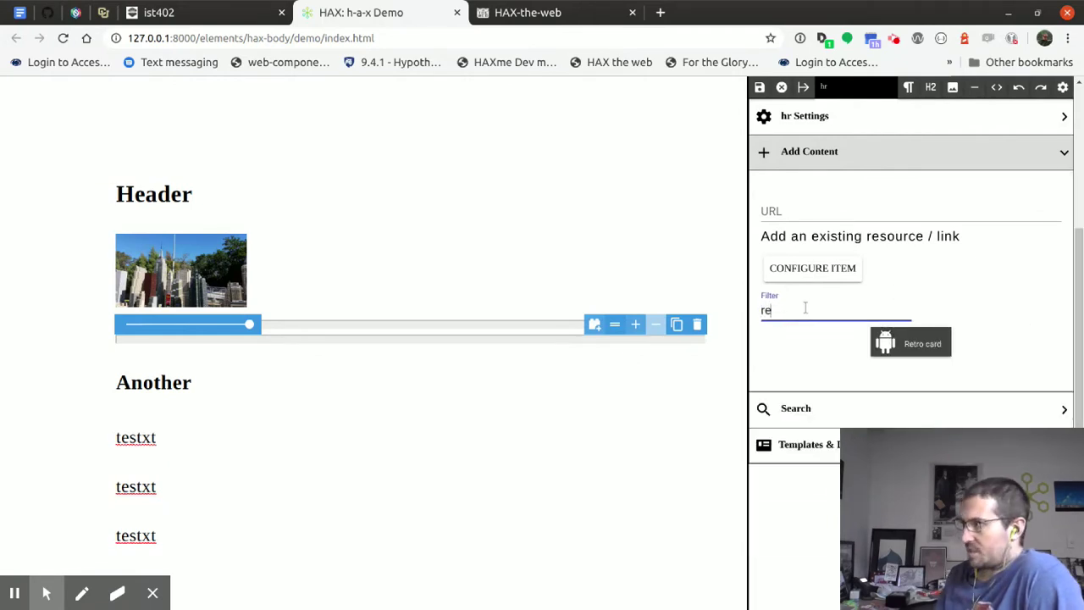
click(904, 345)
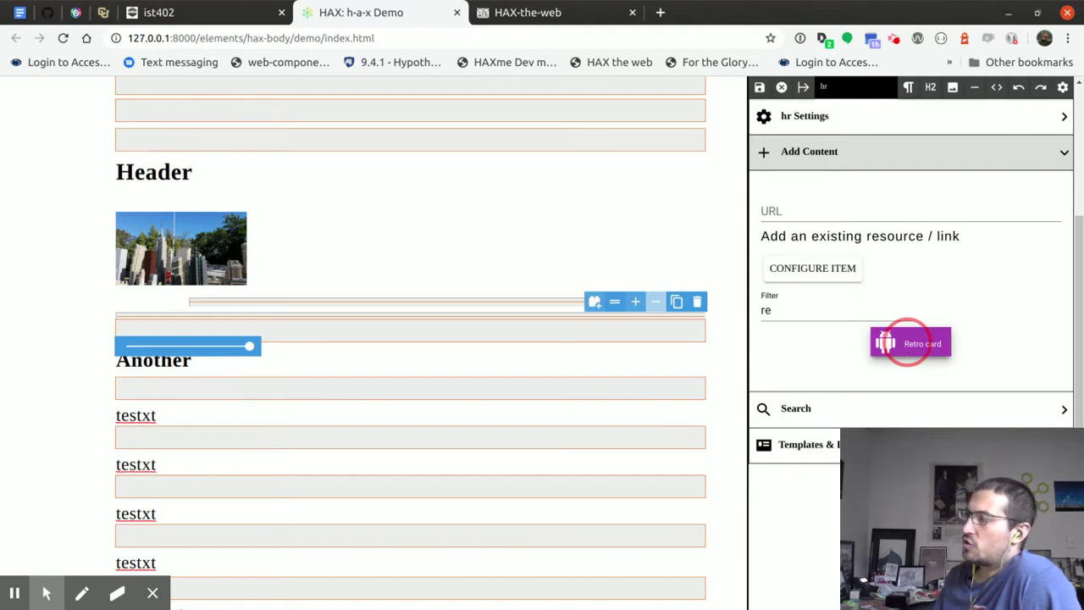
scroll(905, 345, up, 3)
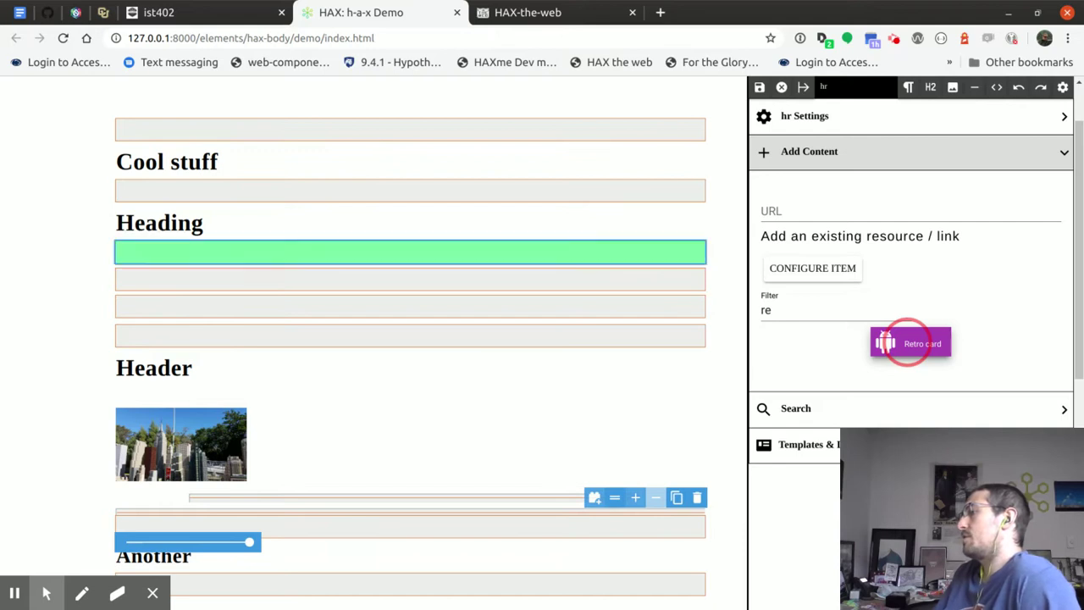
drag(906, 343, 412, 260)
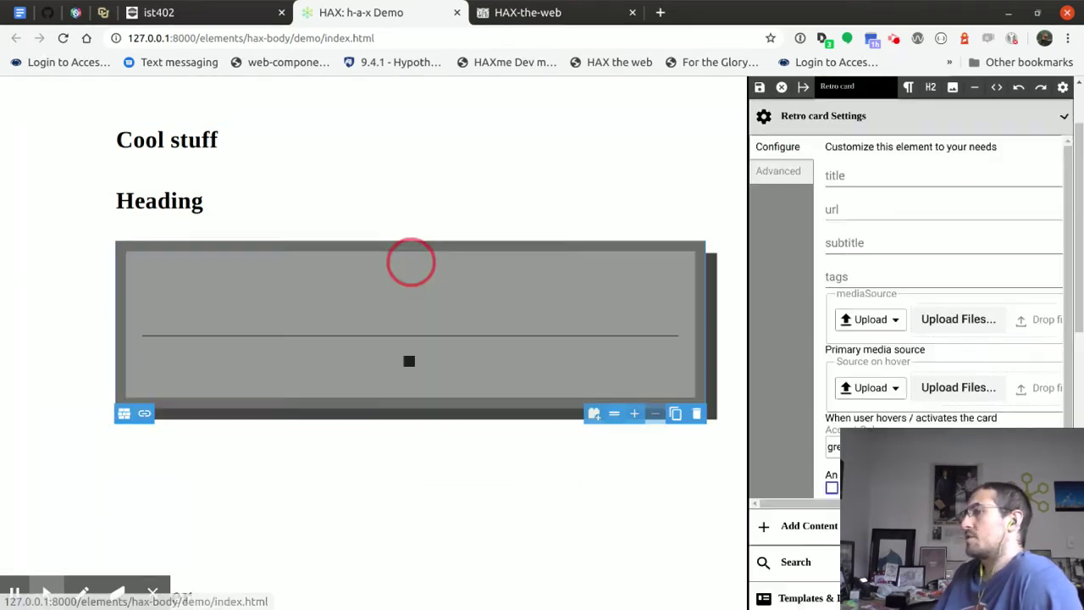
- Give the retro card the title "So I can start working", subtitle "dsfsfsfsf" and tags "ddsf,dsf,fds,fds,fds,fds,fds"
click(873, 178)
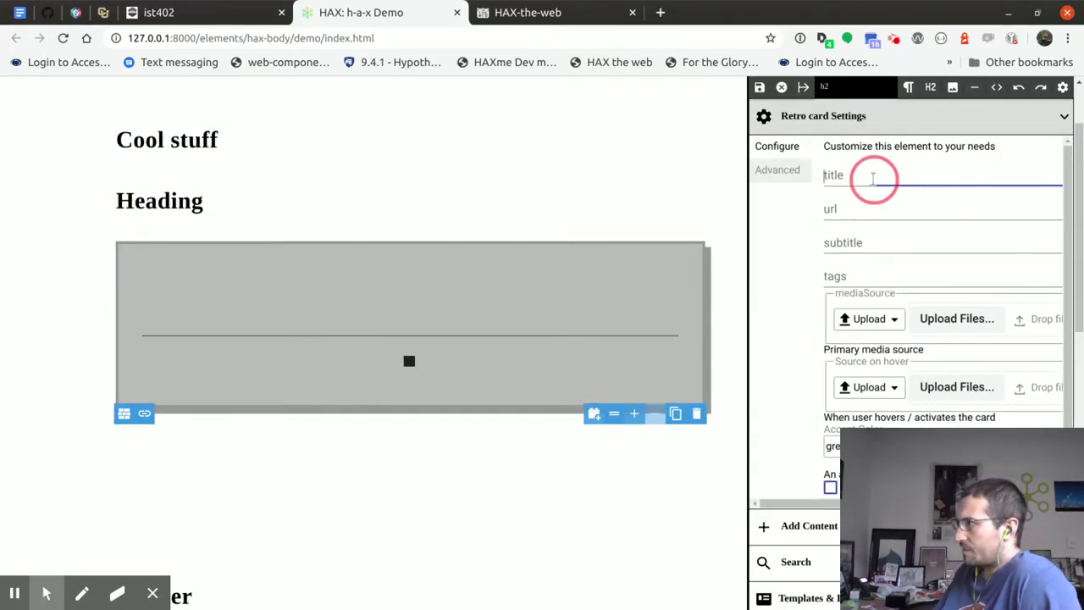
text(So I can start working)
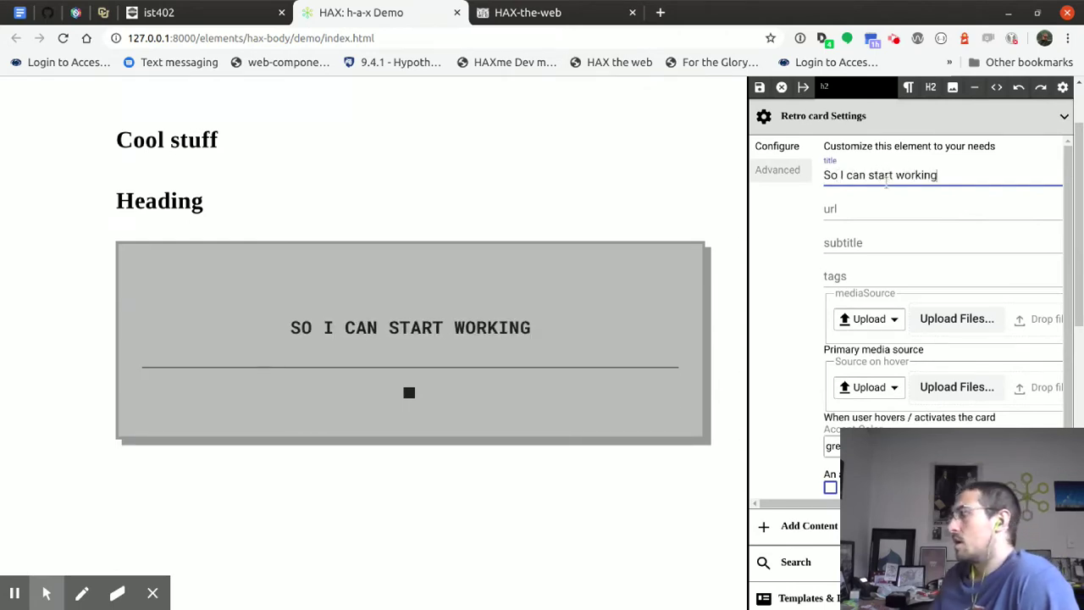
click(898, 249)
text(dsfsfsfsf)
click(876, 276)
text(d)
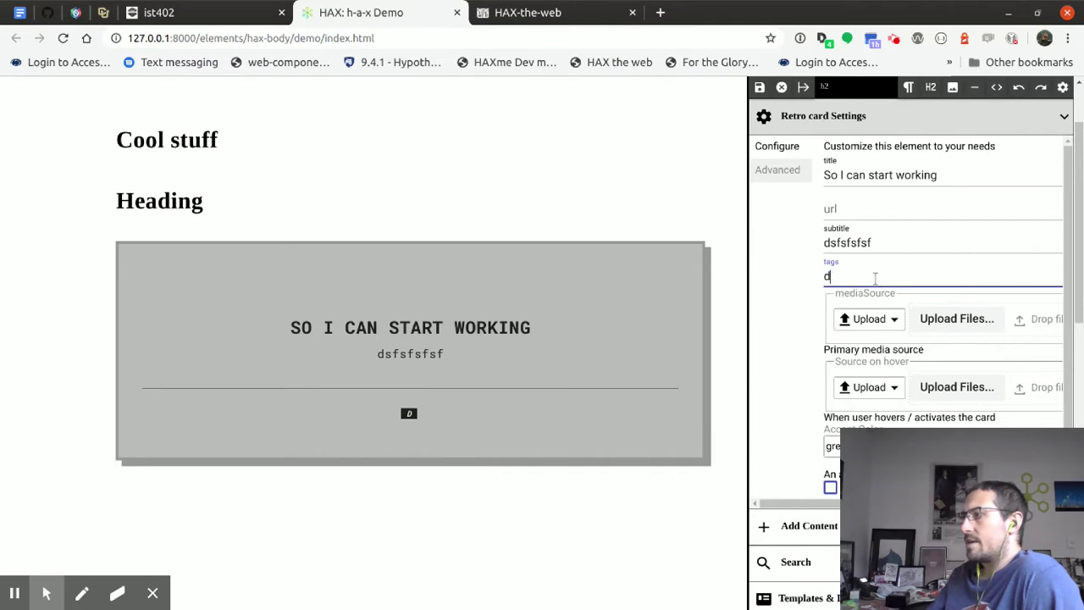
text(dsf,dsf,fds,fds,fds,fds,fds)
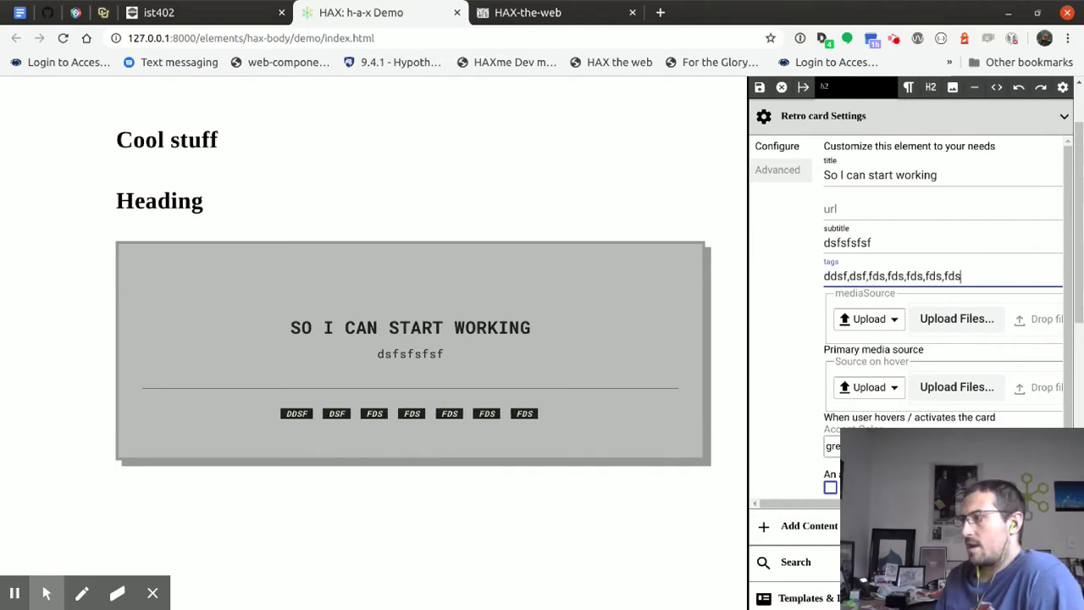
- Try to capture a camera photo as the retro card's primary media source
click(864, 319)
click(863, 340)
click(862, 320)
click(876, 378)
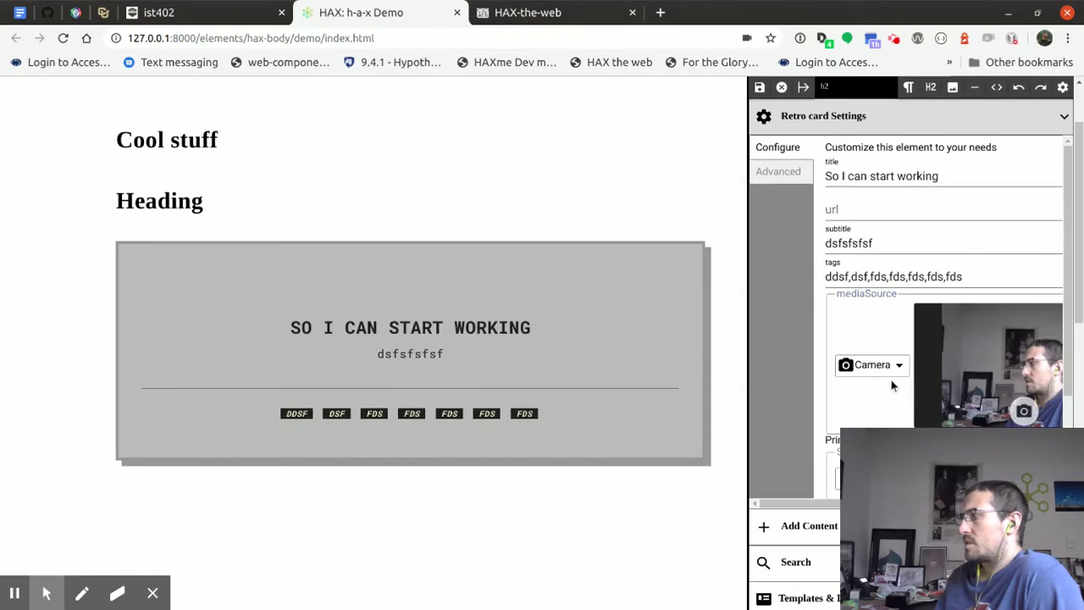
click(1023, 413)
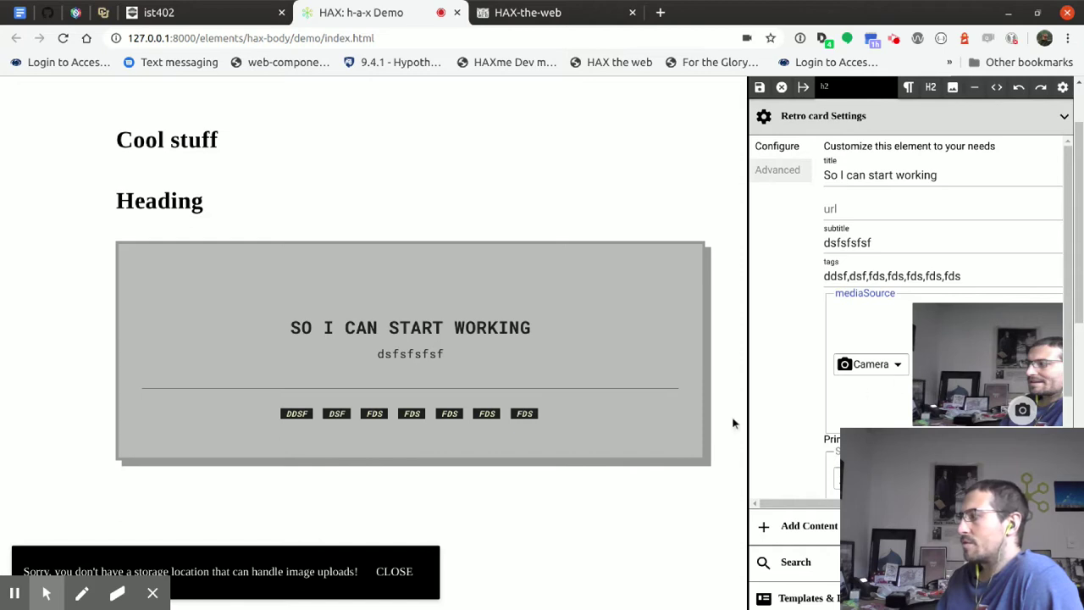
click(442, 541)
scroll(891, 377, down, 1)
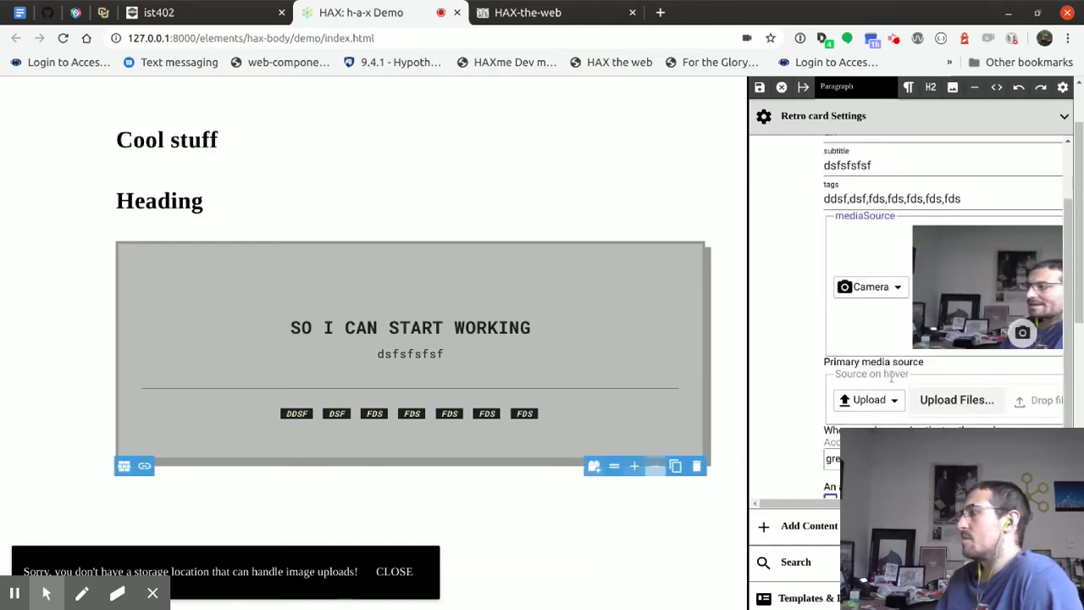
click(871, 290)
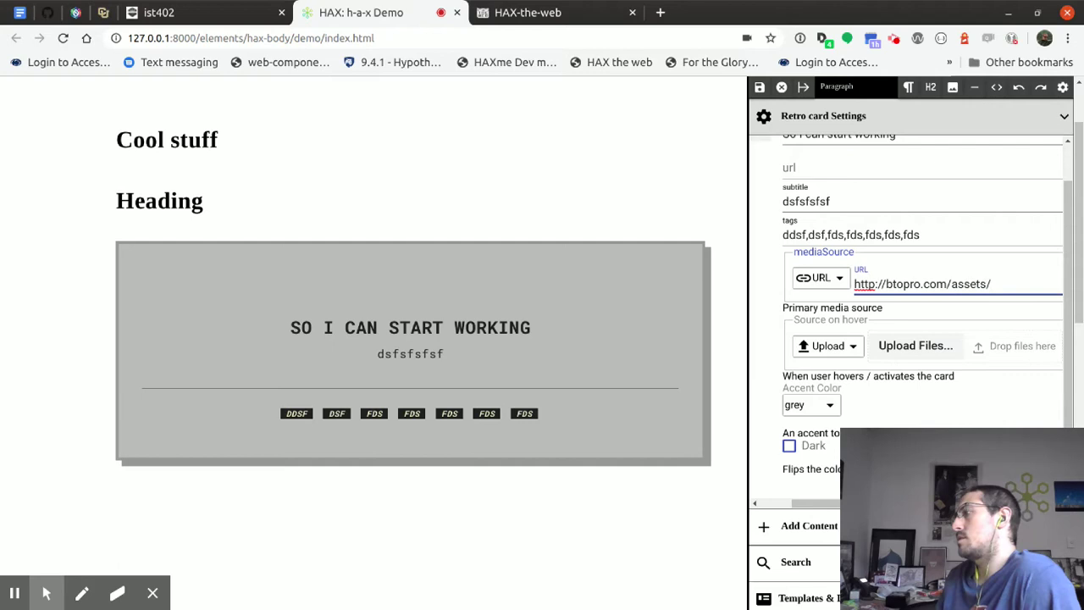
text(g)
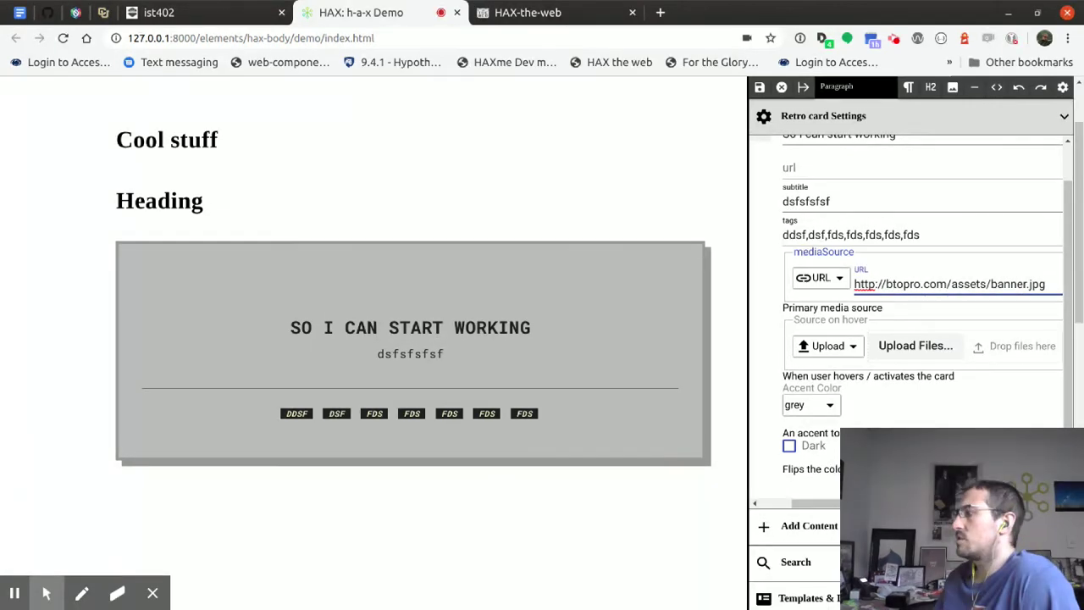
triple_click(939, 284)
key(ctrl+c)
click(411, 458)
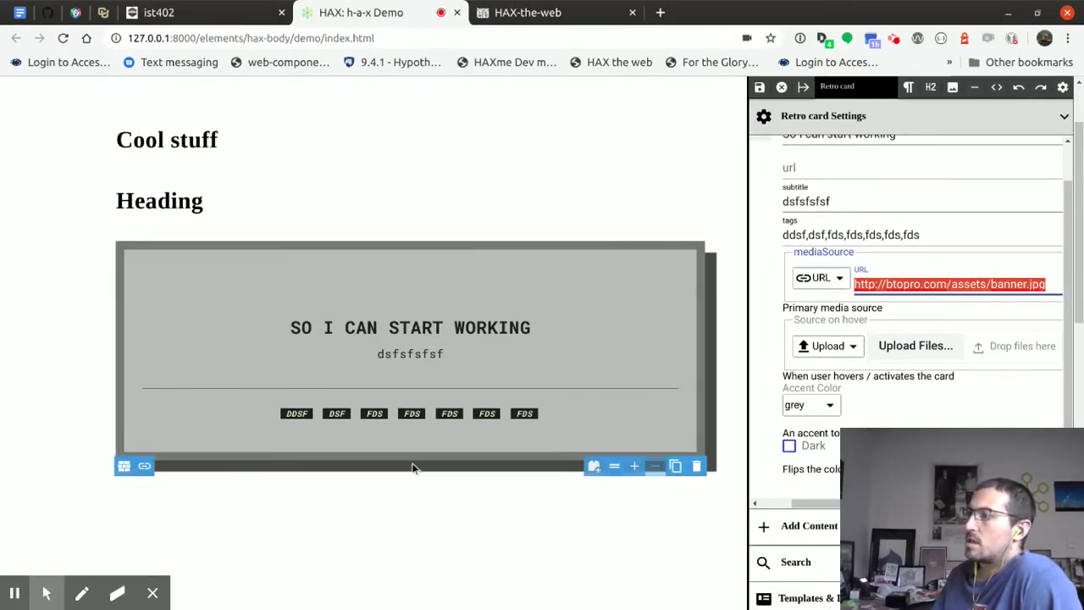
- Use the copied banner URL as the retro card's hover source and set a cyan accent color with the dark option enabled
click(803, 346)
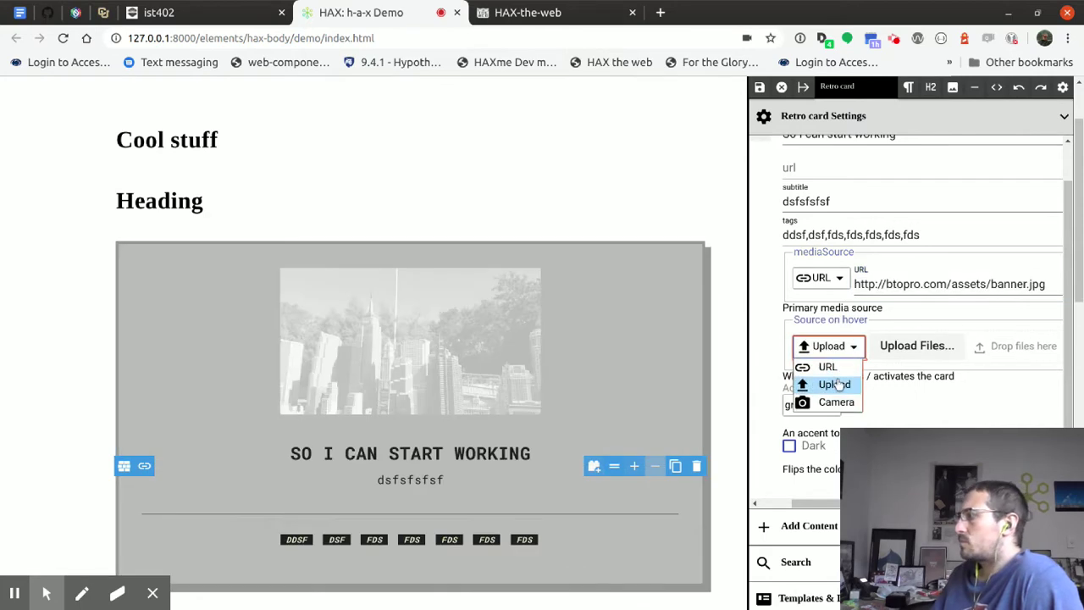
click(826, 366)
click(974, 349)
key(ctrl+v)
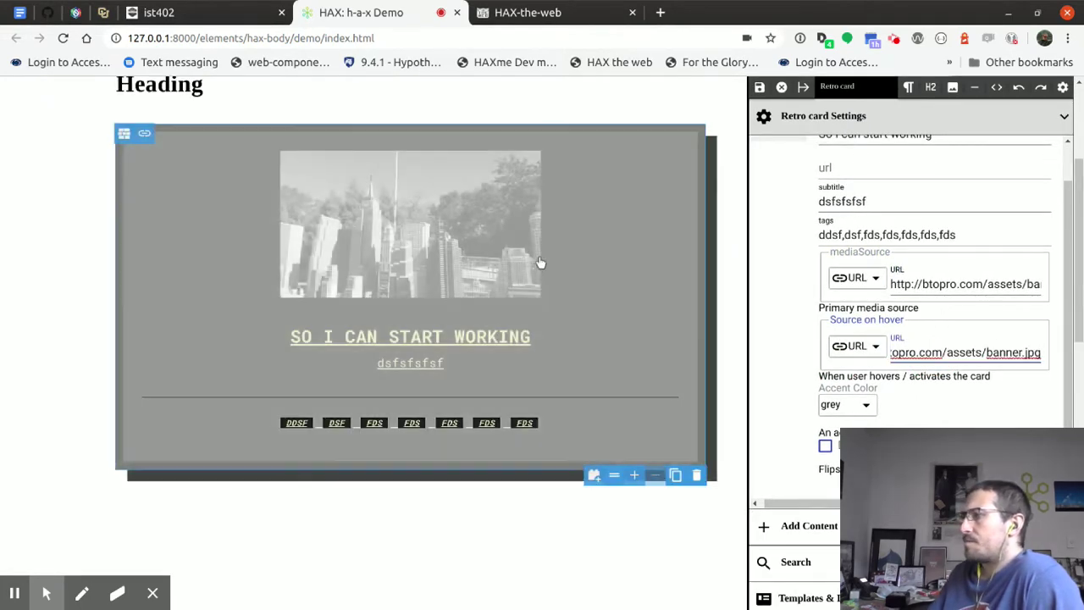
click(839, 405)
click(857, 568)
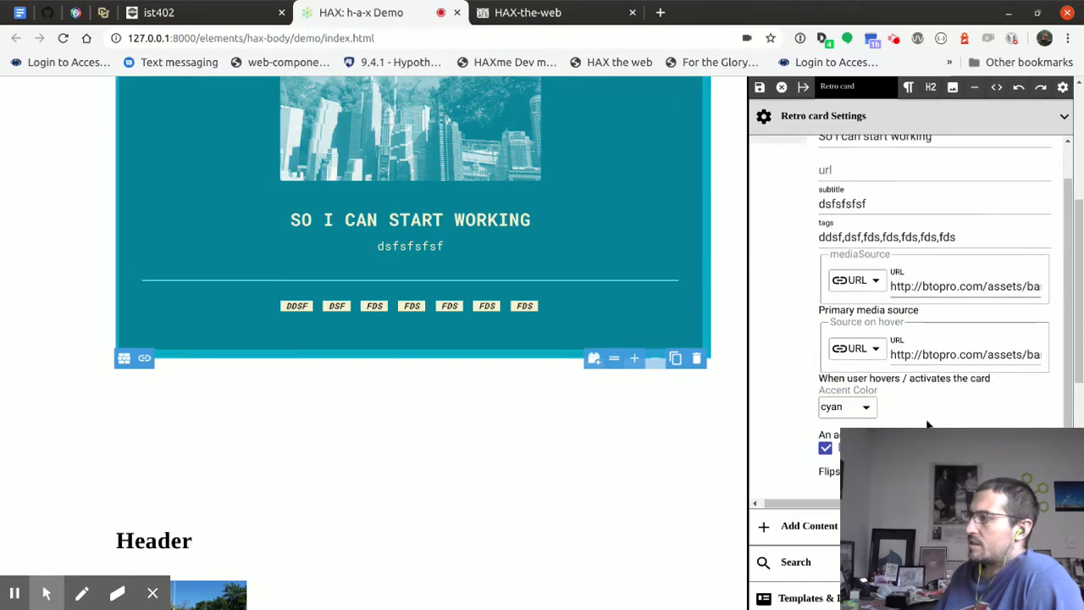
- Add a grid plate with two equal-width columns directly below the retro card
scroll(782, 315, up, 1)
click(638, 373)
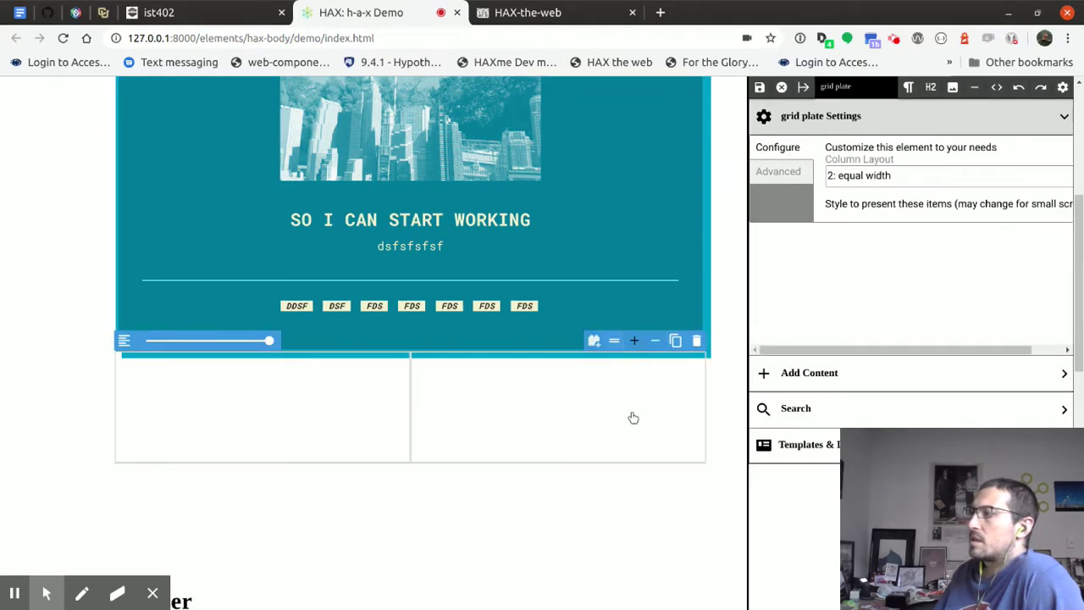
click(622, 322)
- Reload the demo page and reopen its content for editing
key(ctrl+r)
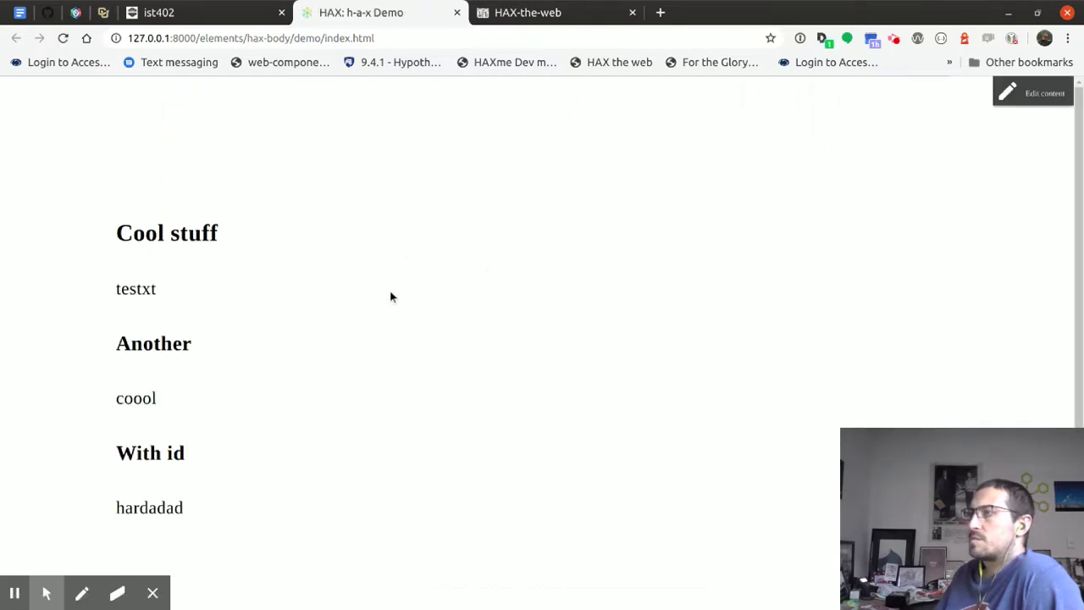
click(1029, 91)
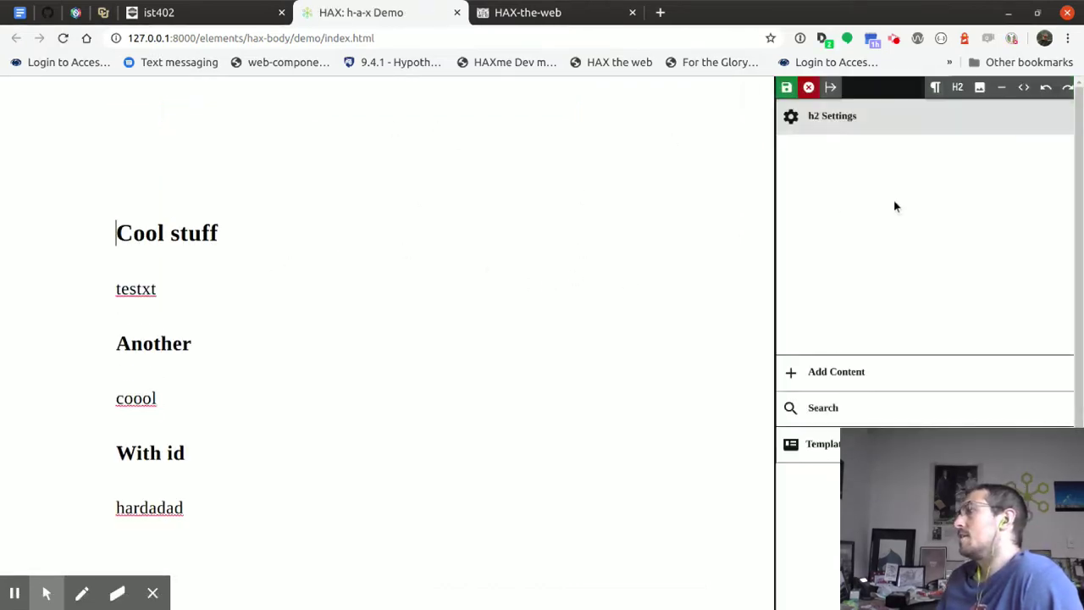
- Browse the elements available to add and place a License element between the "testxt" paragraph and the "Another" heading
click(842, 383)
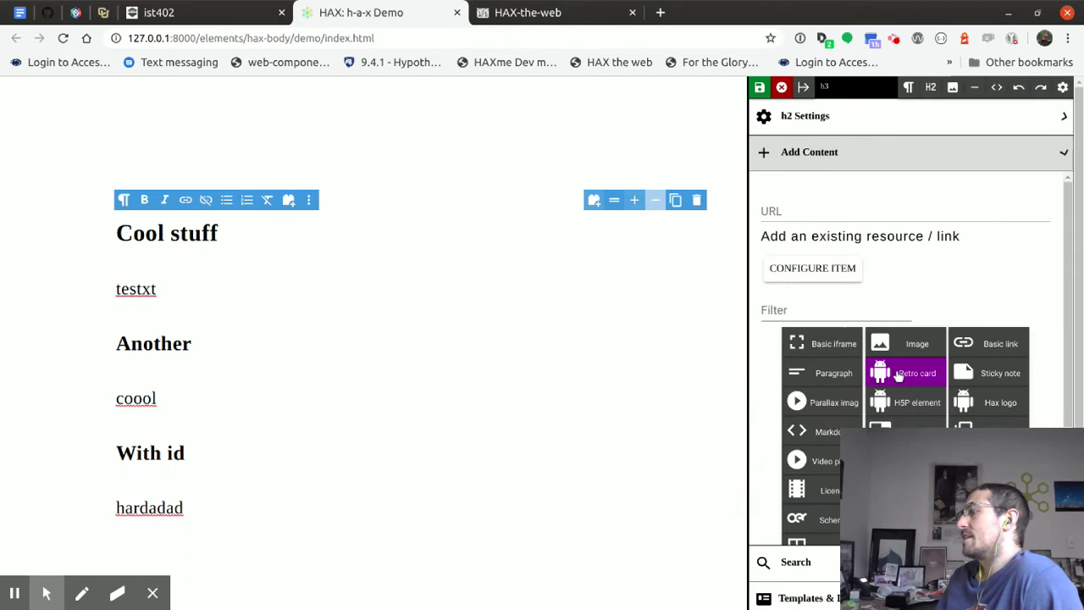
scroll(977, 305, down, 3)
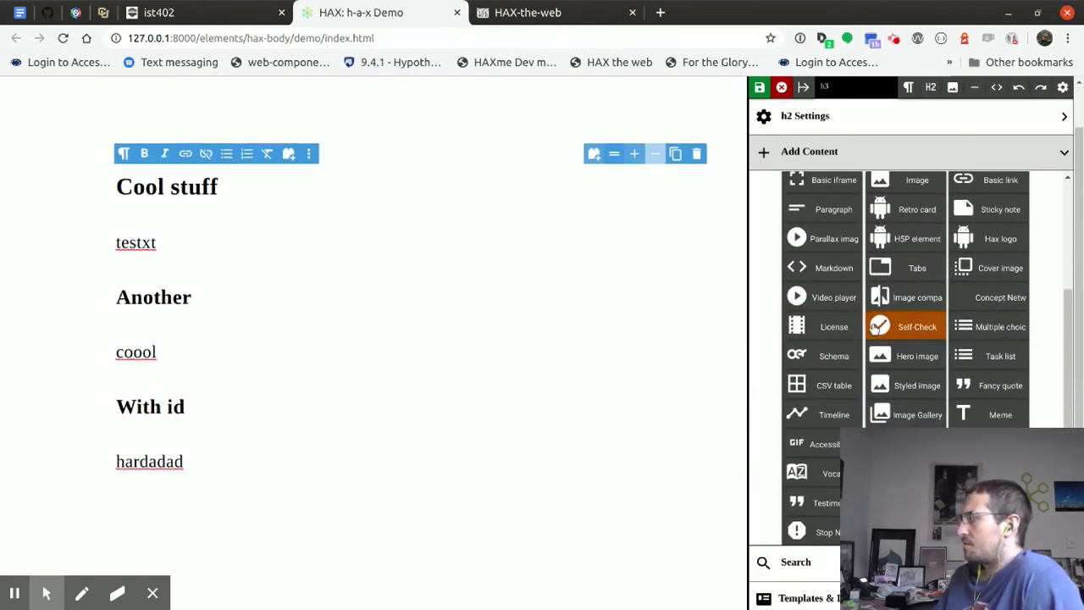
scroll(915, 334, down, 1)
scroll(820, 508, up, 2)
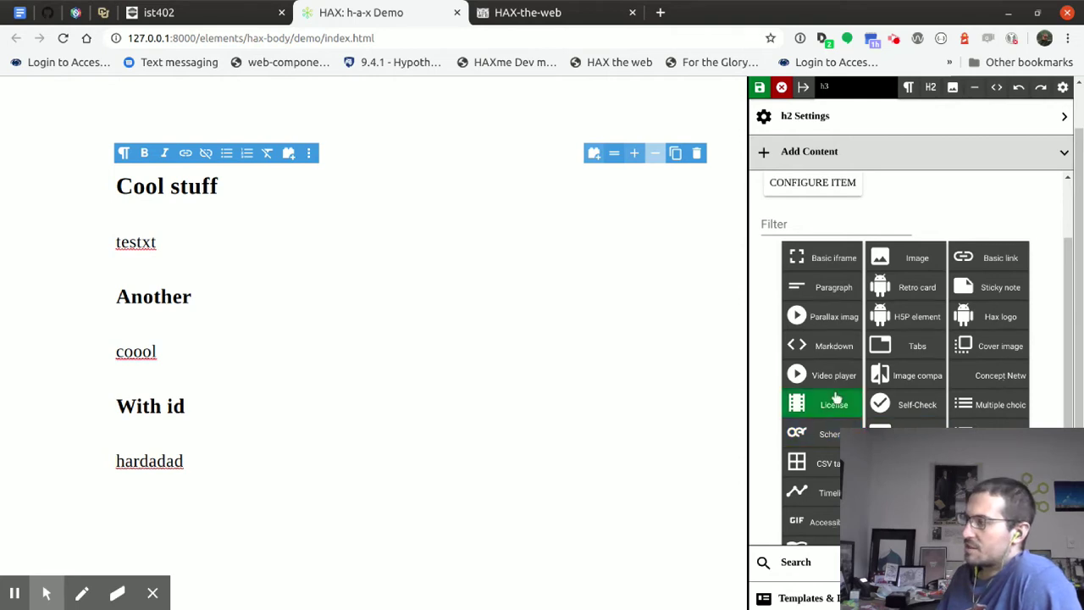
drag(829, 404, 310, 290)
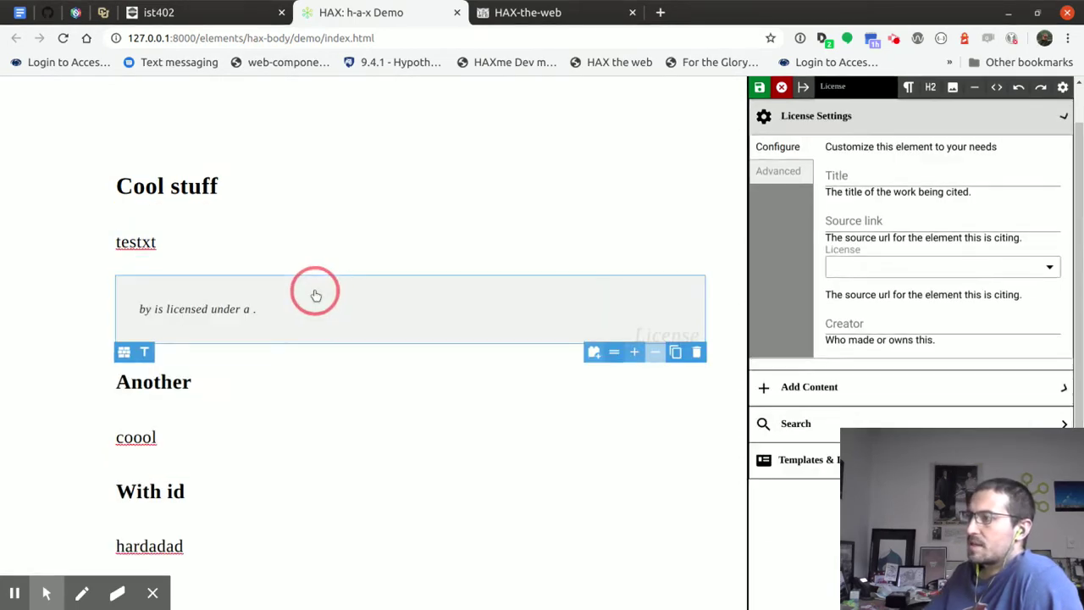
click(837, 268)
click(855, 319)
click(851, 189)
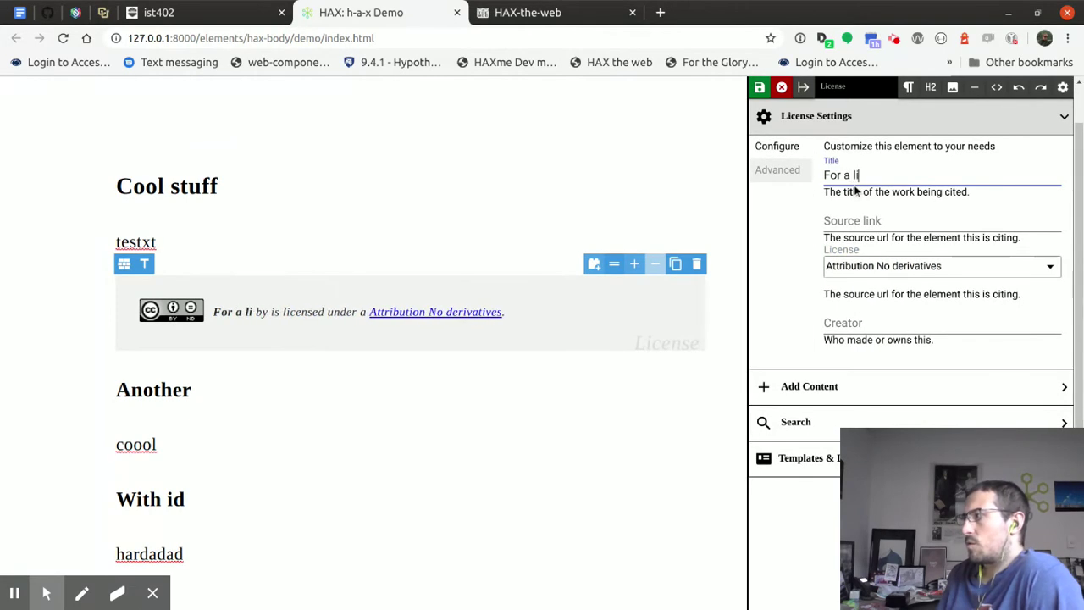
click(881, 221)
click(870, 323)
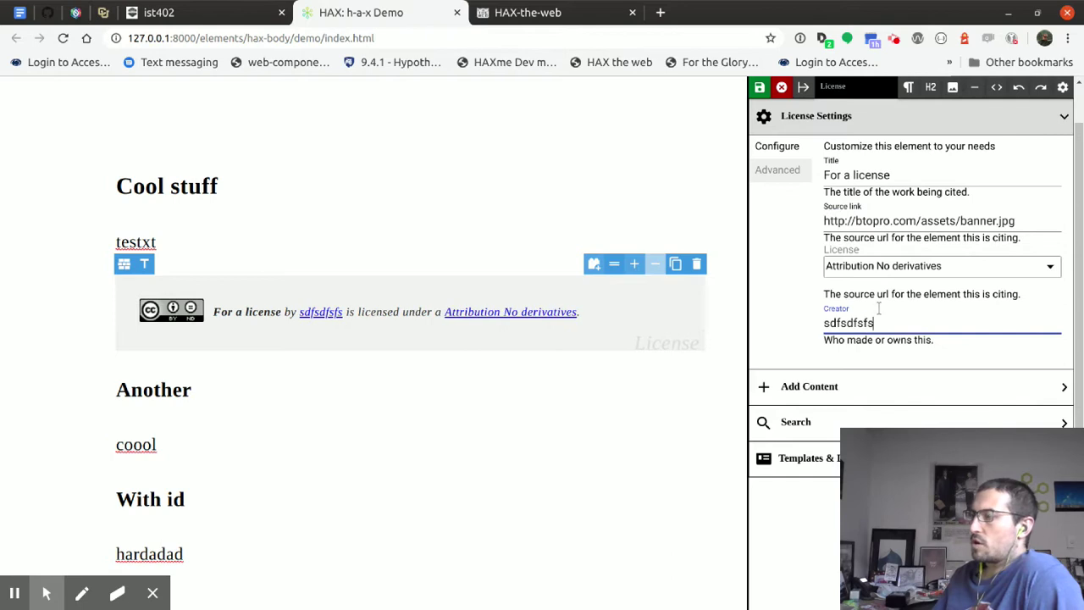
- Split the License row into two columns and move the "Cool stuff" heading into the empty second column
click(635, 263)
click(203, 187)
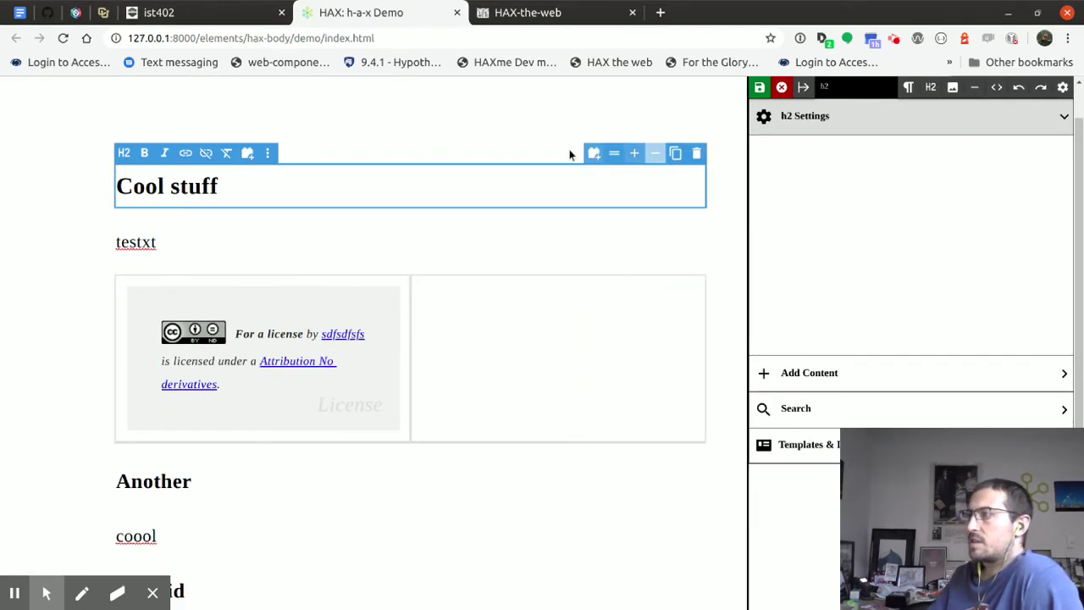
drag(613, 155, 416, 316)
- Duplicate the "Cool stuff" heading inside its column and then duplicate the entire two-column grid plate
click(674, 205)
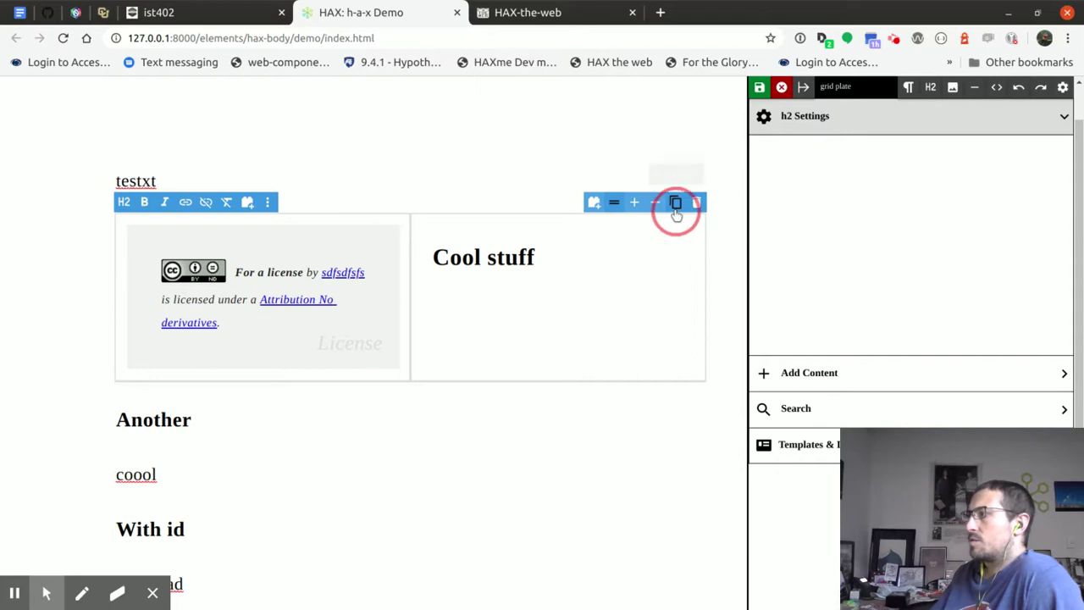
click(499, 384)
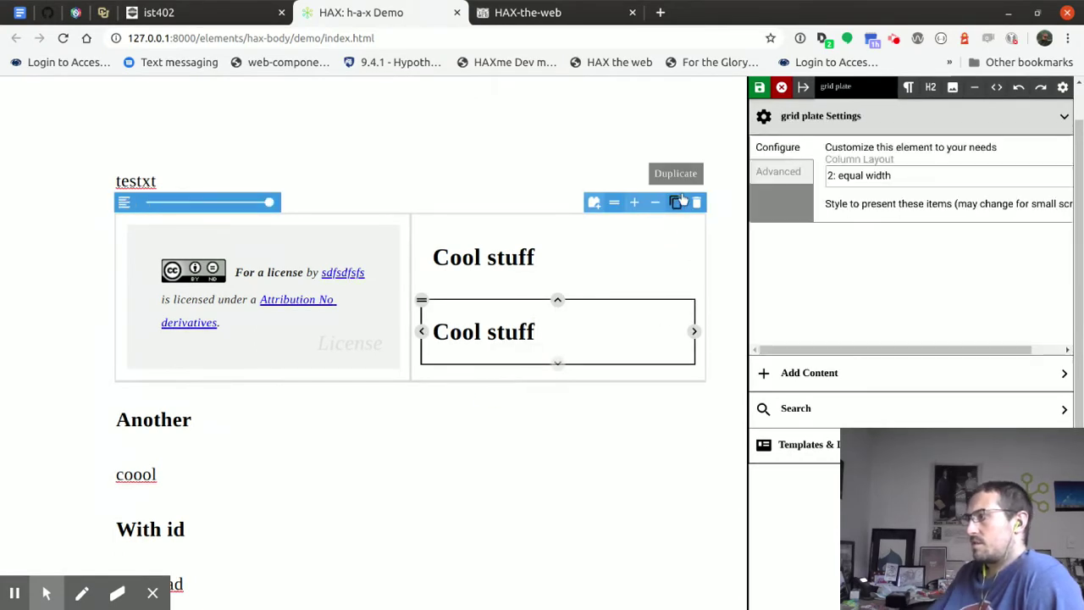
click(676, 202)
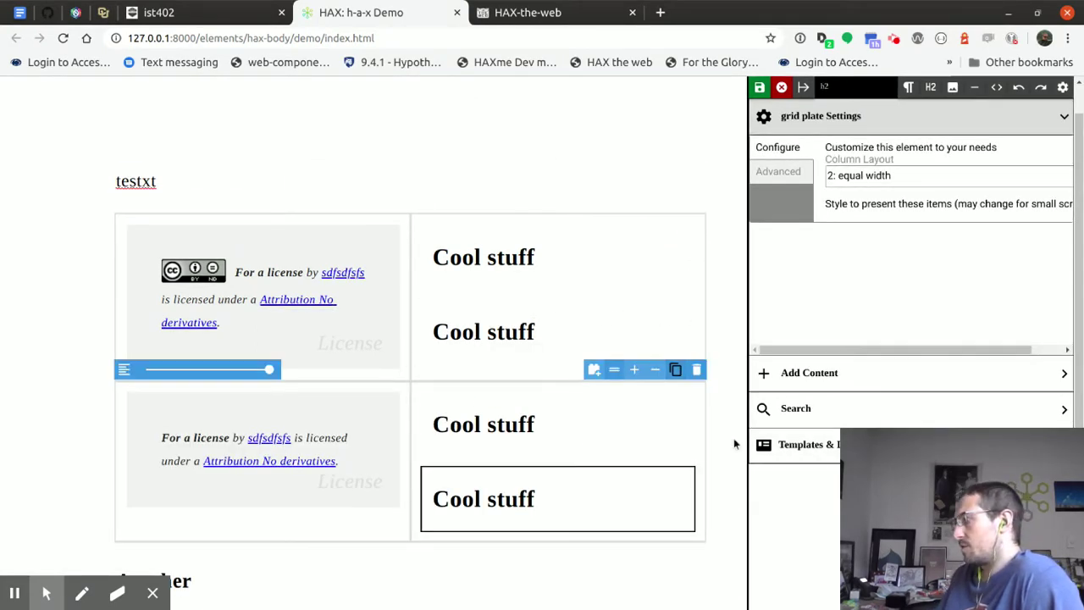
- Insert a column layout template with image placeholders below the License element in the duplicated grid plate
click(795, 447)
click(893, 301)
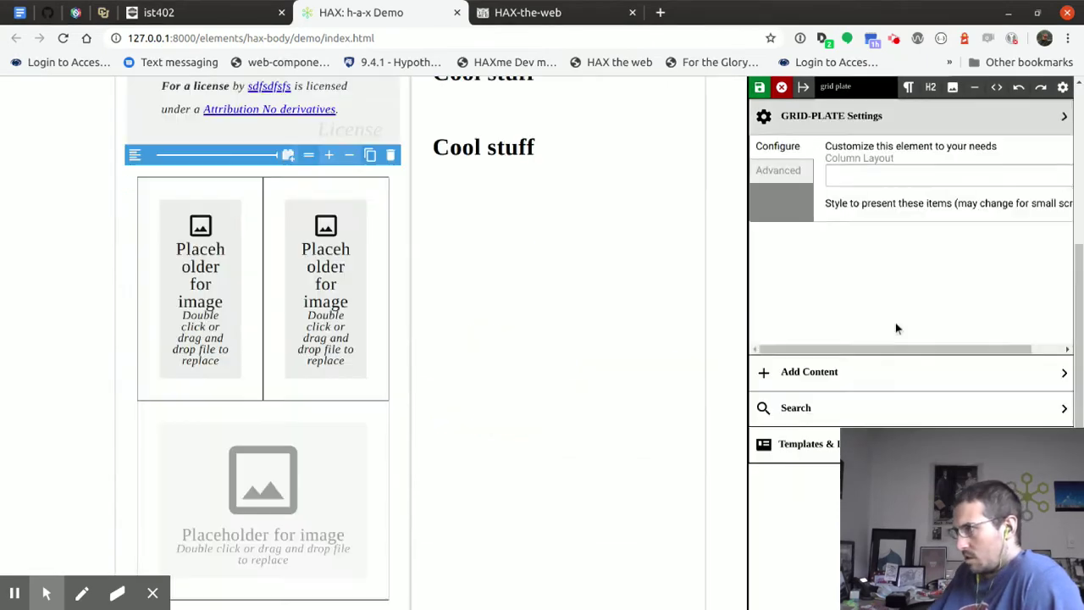
scroll(551, 254, up, 3)
click(537, 263)
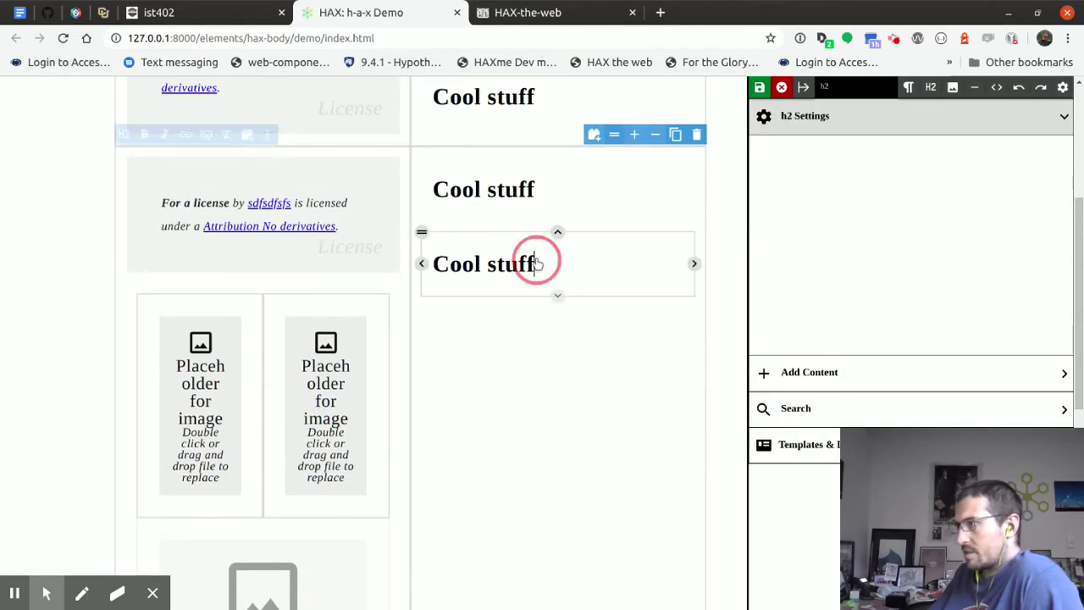
scroll(613, 363, up, 3)
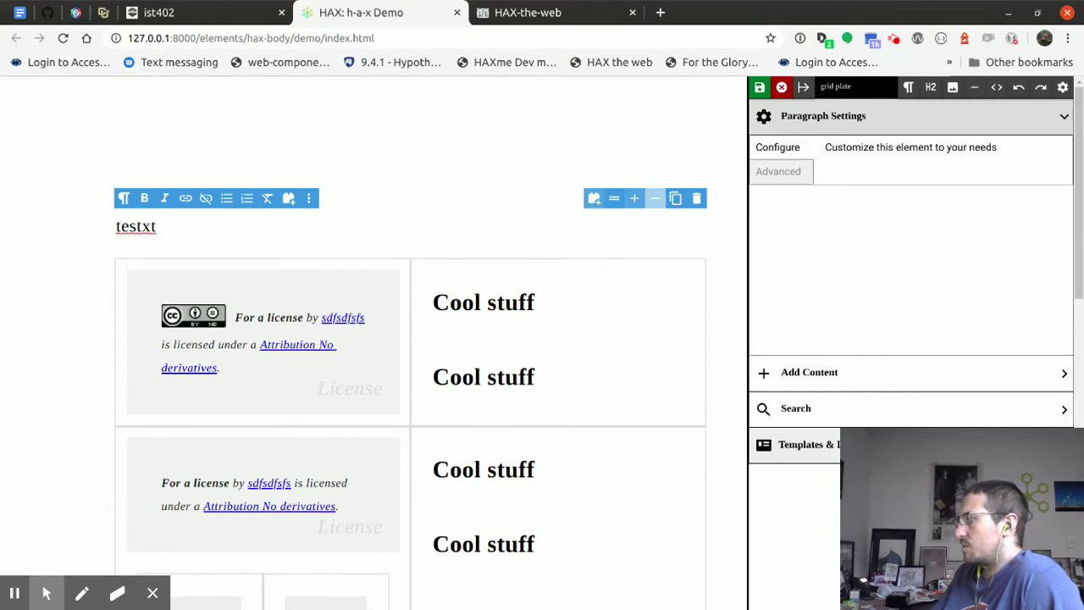
- Insert the assignment template with the Instructions heading and numbered course tasks below the "testxt" paragraph
click(796, 445)
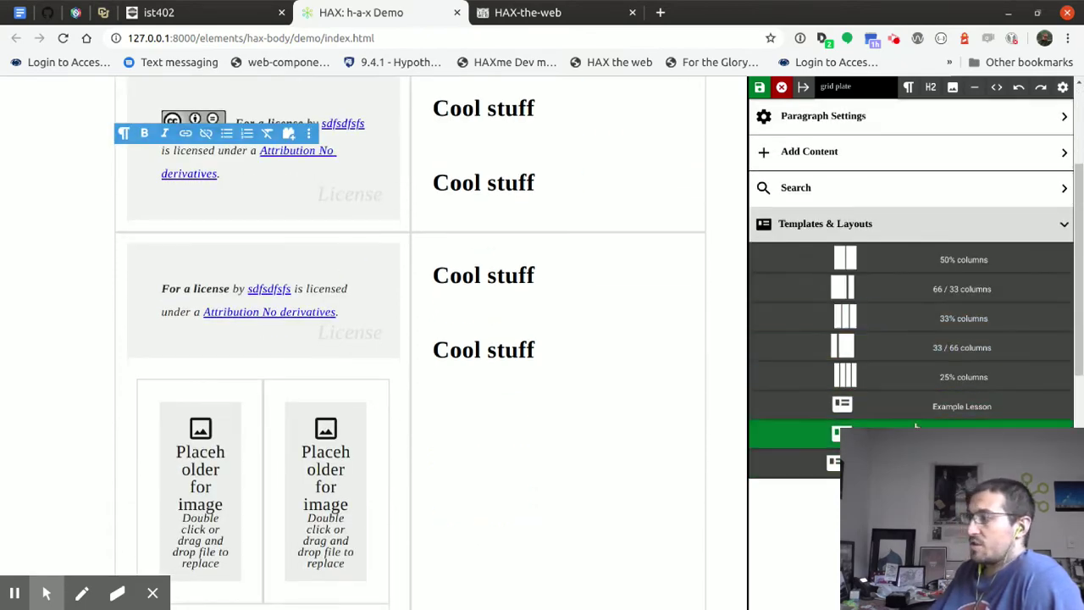
click(915, 462)
scroll(494, 432, up, 2)
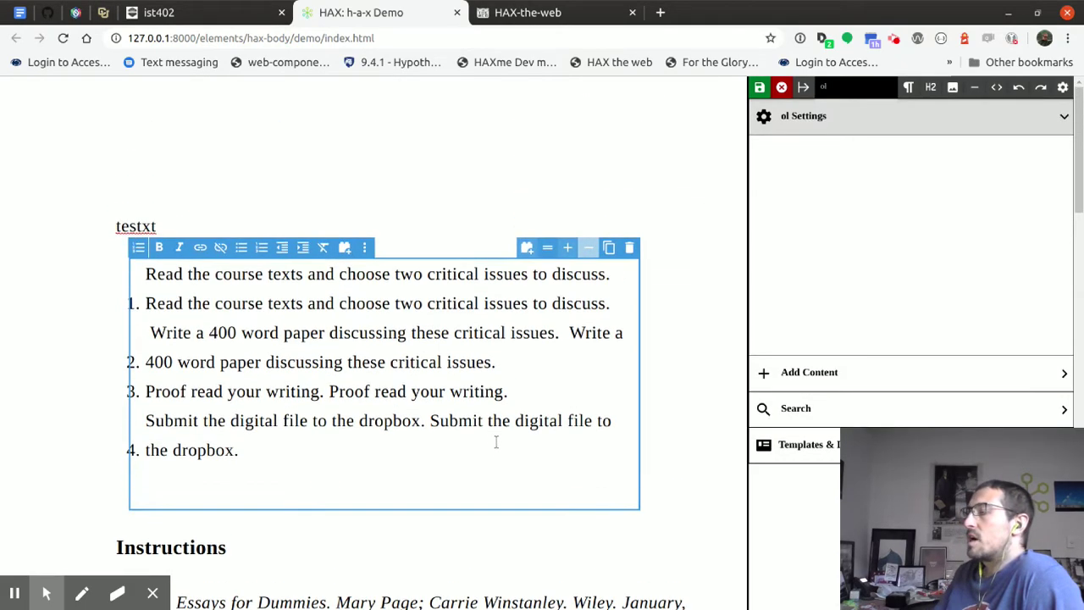
- With the "testxt" paragraph selected, find the YouTube media source by filtering for "you" and search it for "elmsln"
click(421, 229)
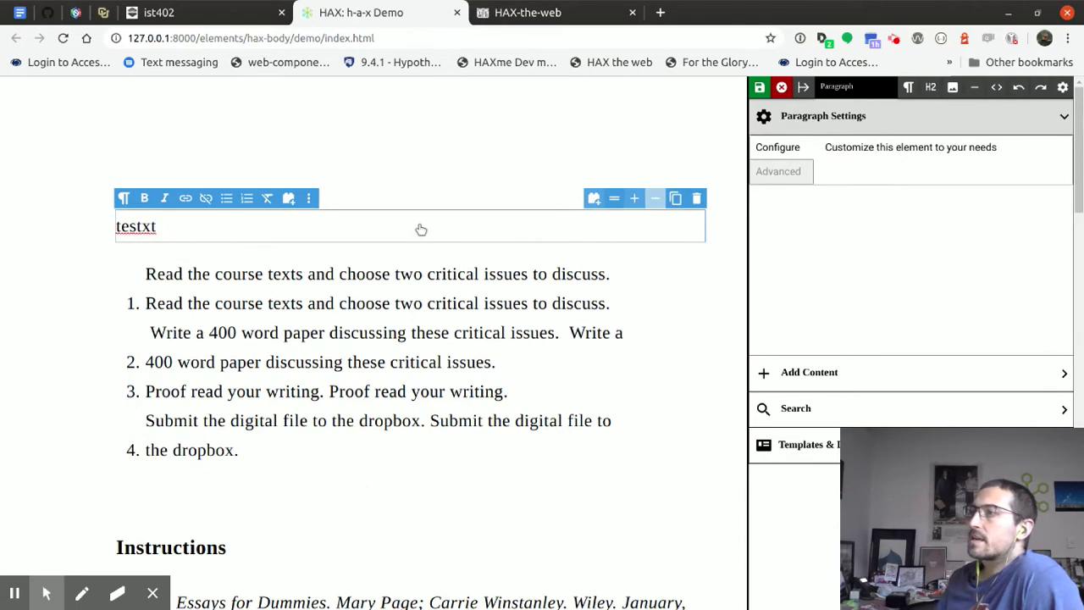
click(867, 376)
click(907, 159)
click(886, 186)
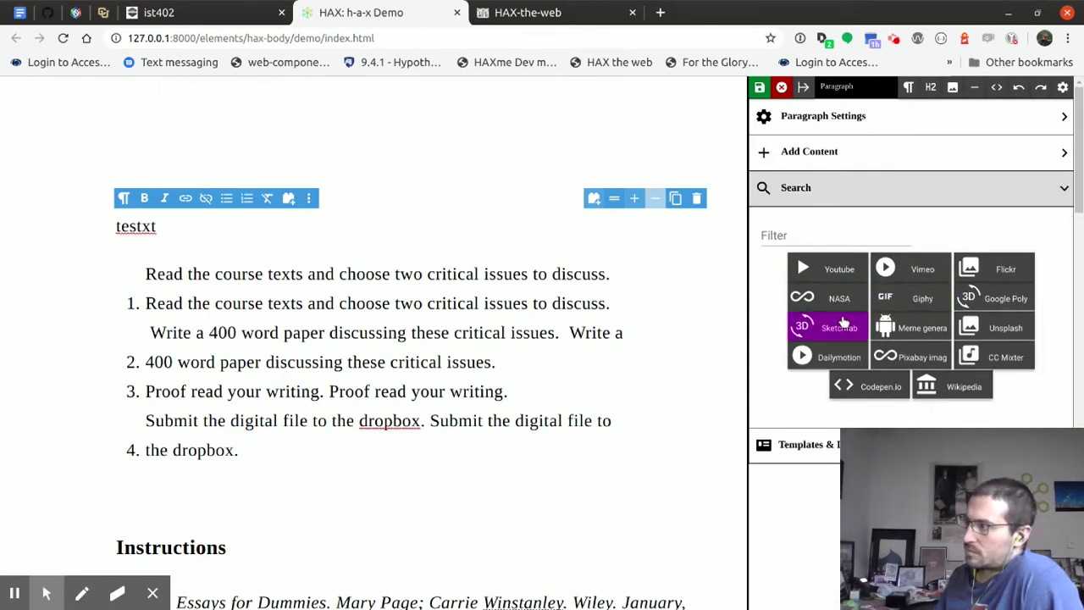
text(you)
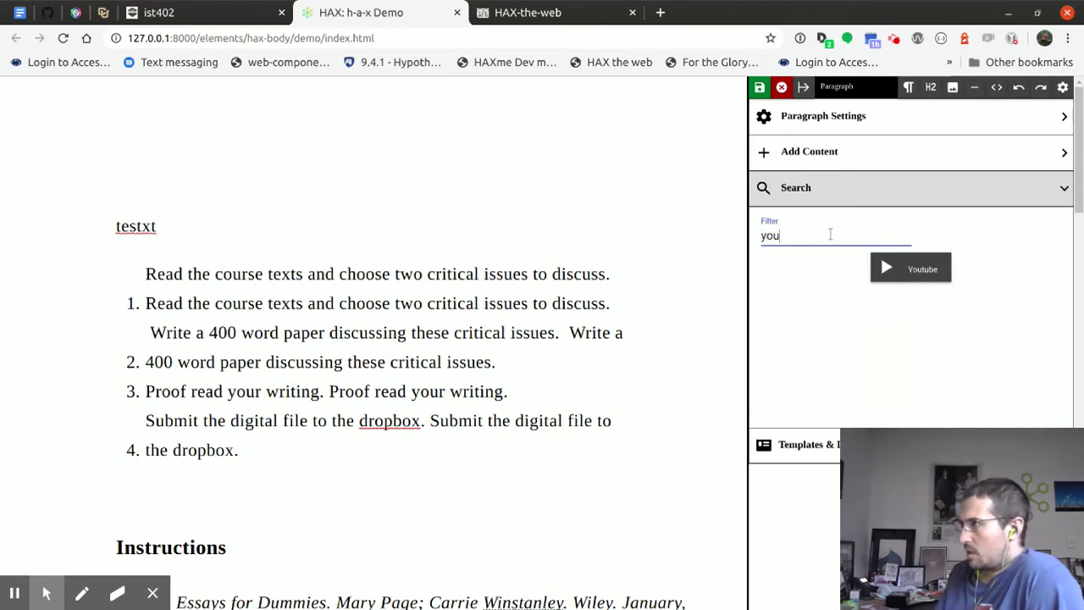
click(898, 260)
click(826, 327)
text(elmsln)
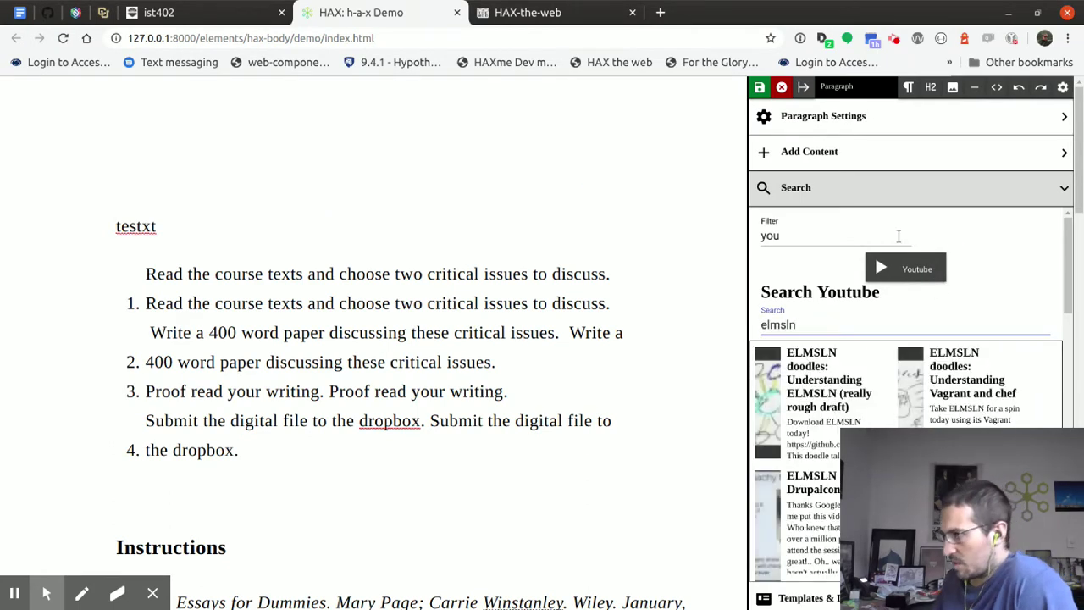
- Insert the "ELMSLN doodles: Understanding ELMSLN" video below "testxt" as a video player and split its row into two columns
click(825, 407)
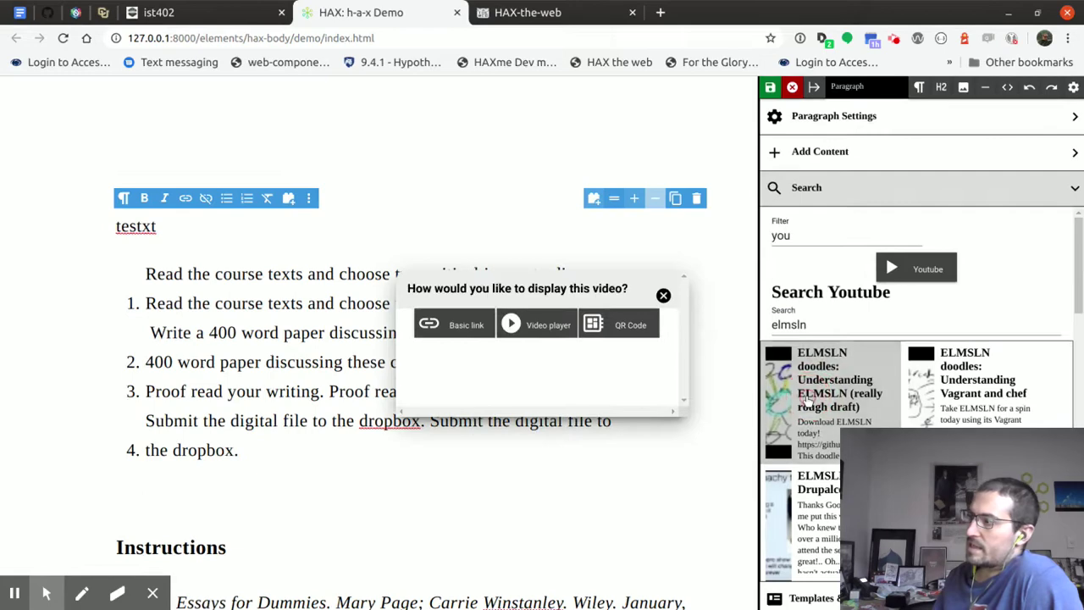
click(542, 327)
click(593, 211)
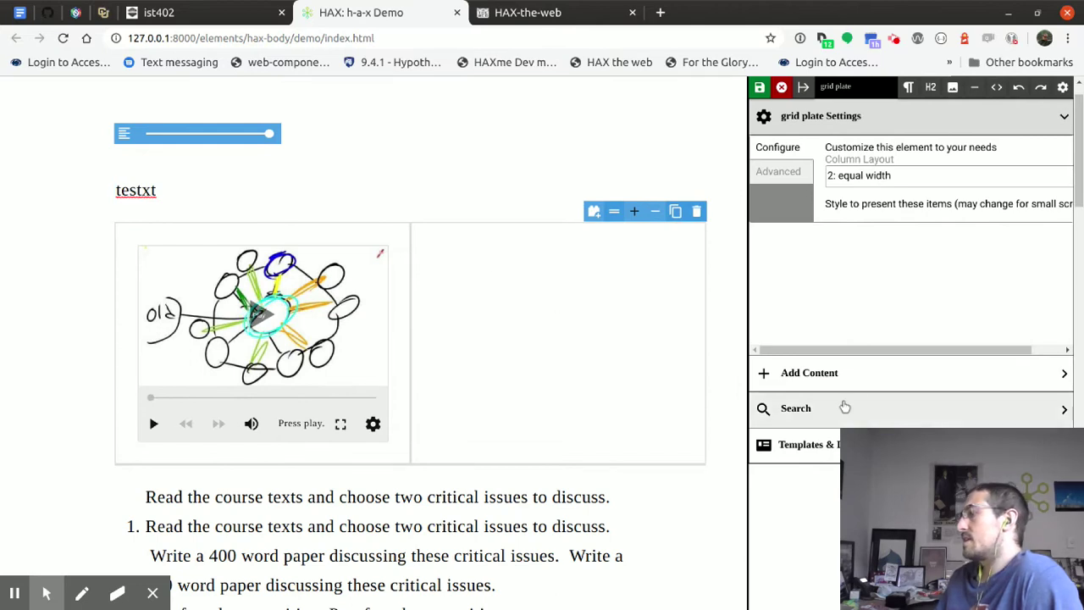
- Add the DrupalCon Austin 2014 video from the YouTube "elmsln" search to the grid plate as a QR code
click(879, 417)
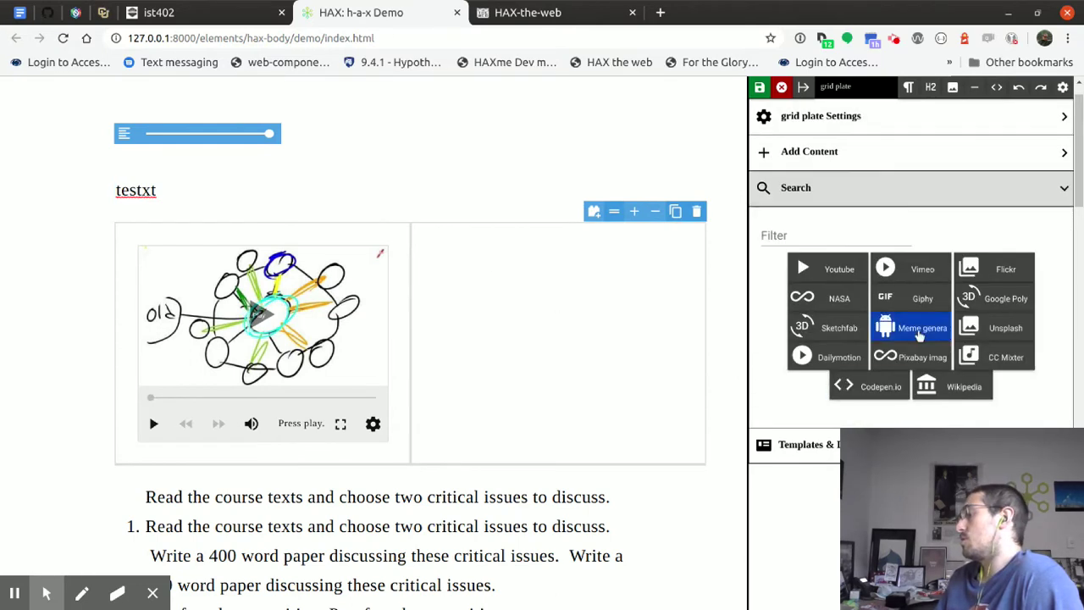
click(833, 281)
drag(961, 415, 506, 331)
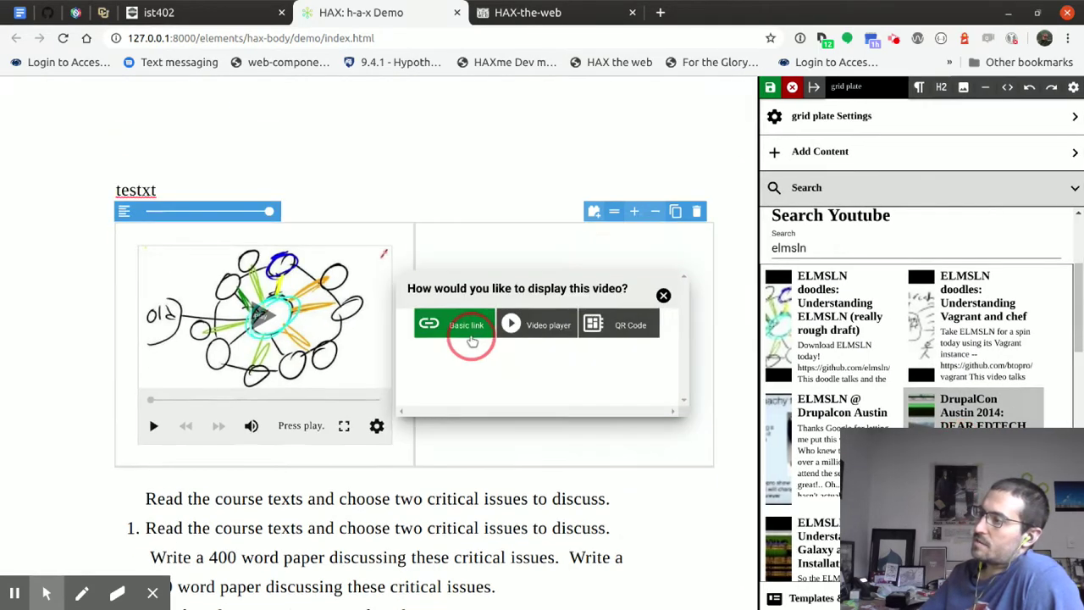
click(506, 331)
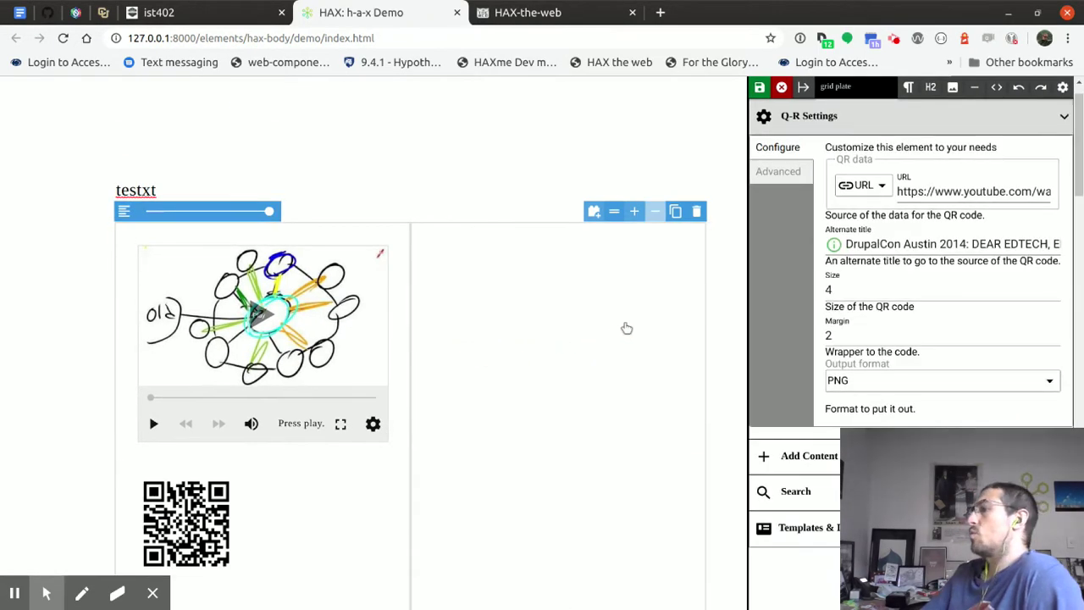
- Move the QR code into the grid plate's second column and add a third column
click(189, 466)
click(494, 438)
drag(127, 486, 515, 484)
click(568, 395)
click(489, 441)
click(672, 421)
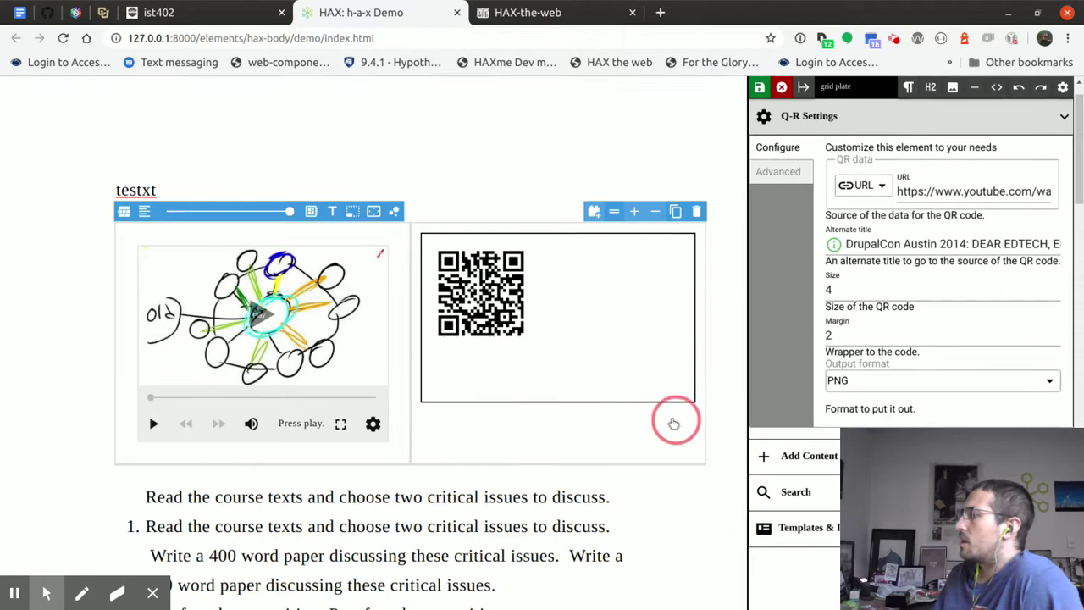
click(635, 211)
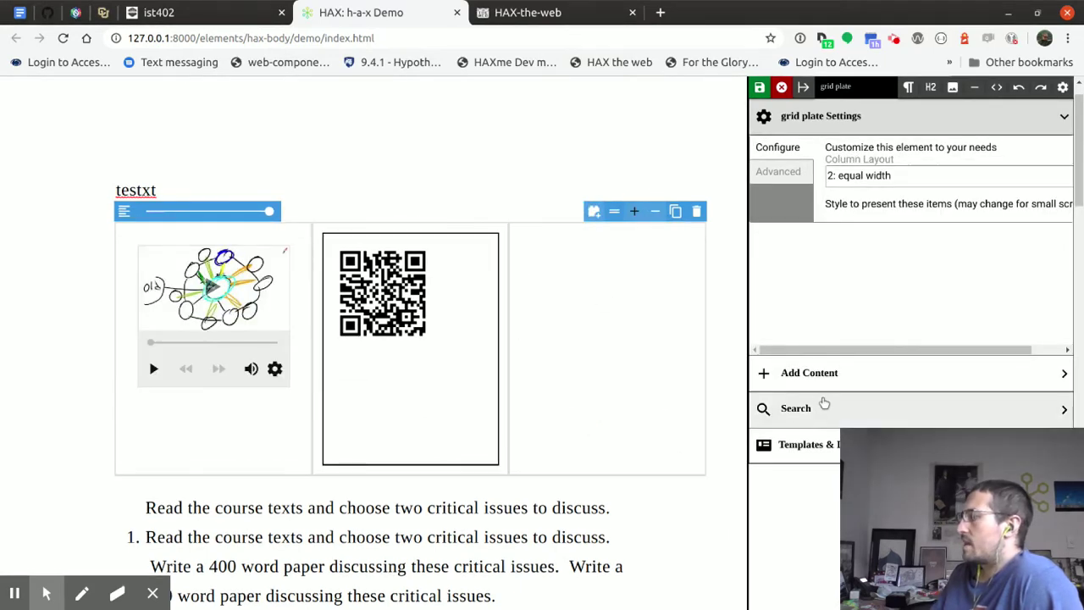
- Browse the NASA image source and add a "Microgravity" image to the grid plate as a retro card
click(823, 407)
click(863, 307)
scroll(931, 373, down, 5)
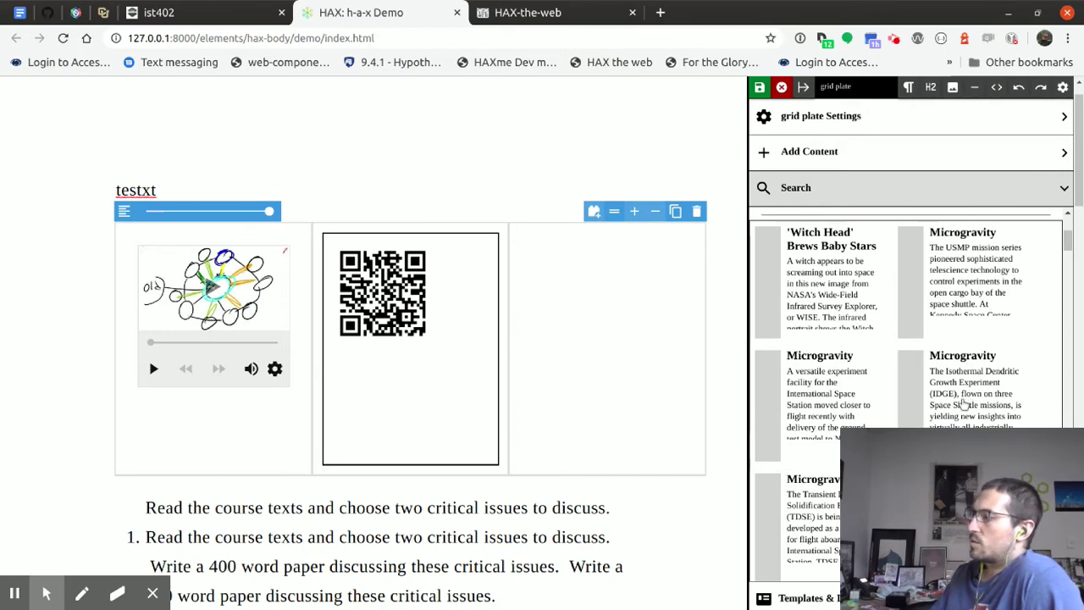
drag(963, 405, 610, 375)
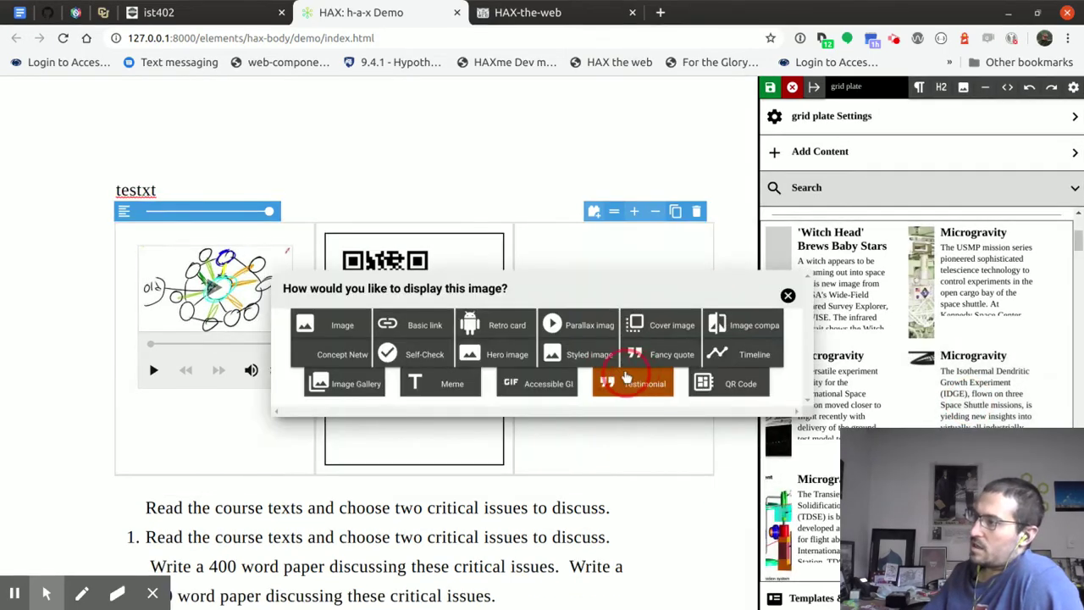
click(509, 329)
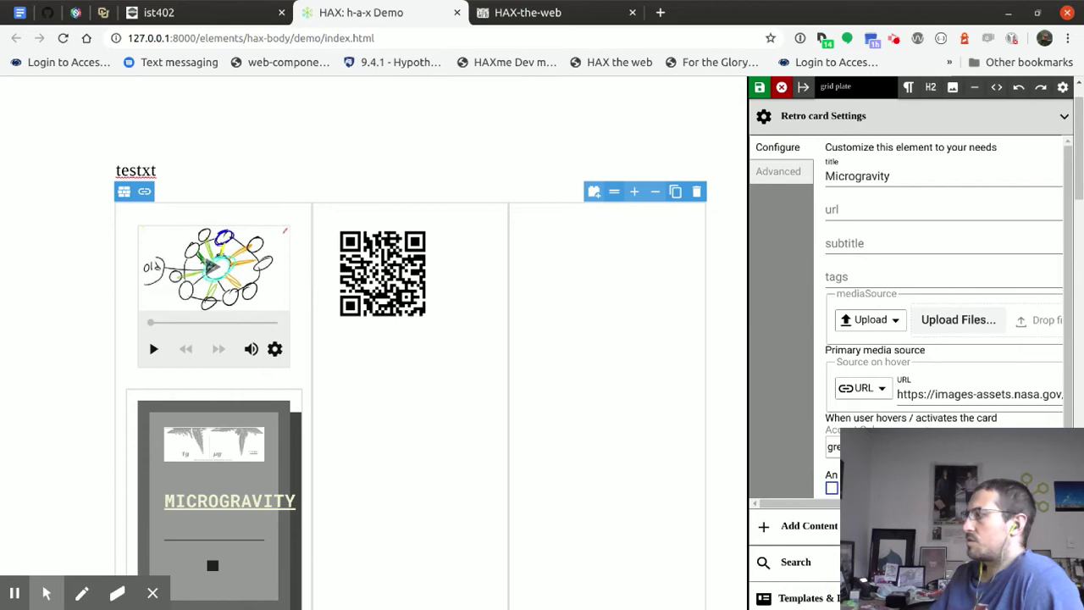
- Set the Microgravity retro card's accent color to pink and check the card in the grid plate
scroll(870, 407, down, 1)
click(869, 405)
click(843, 424)
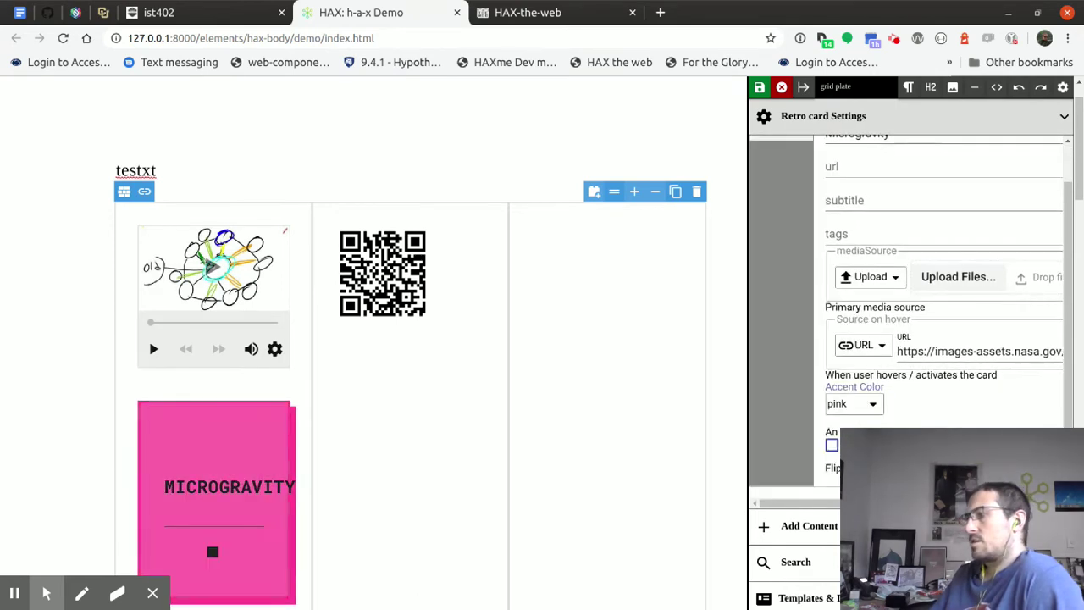
click(673, 471)
scroll(673, 472, down, 2)
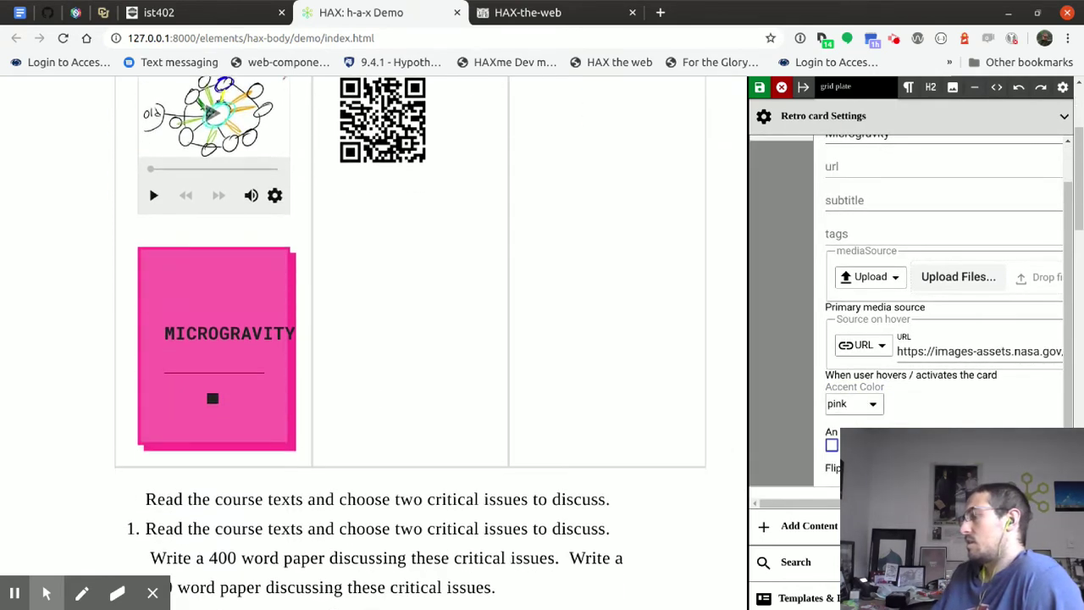
- Add a Hero image element to the grid plate's first column below the Microgravity retro card
click(796, 561)
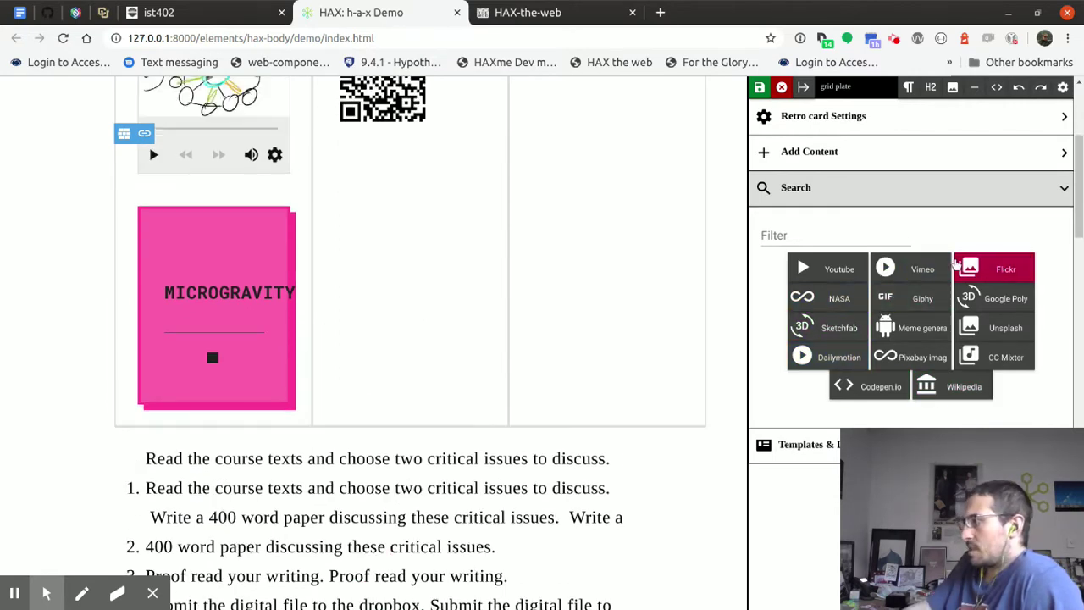
click(883, 153)
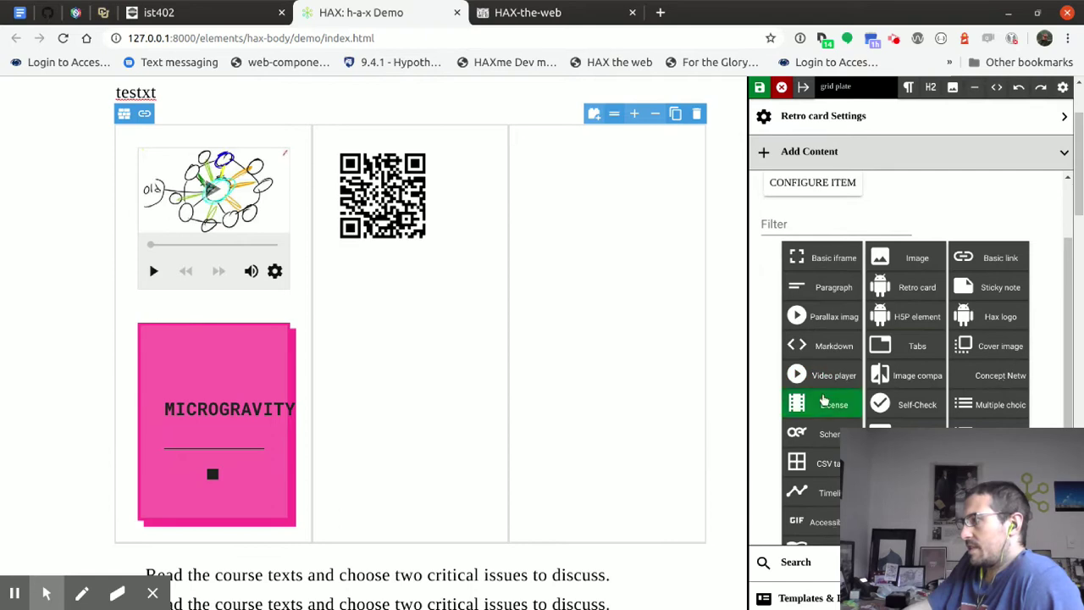
click(890, 423)
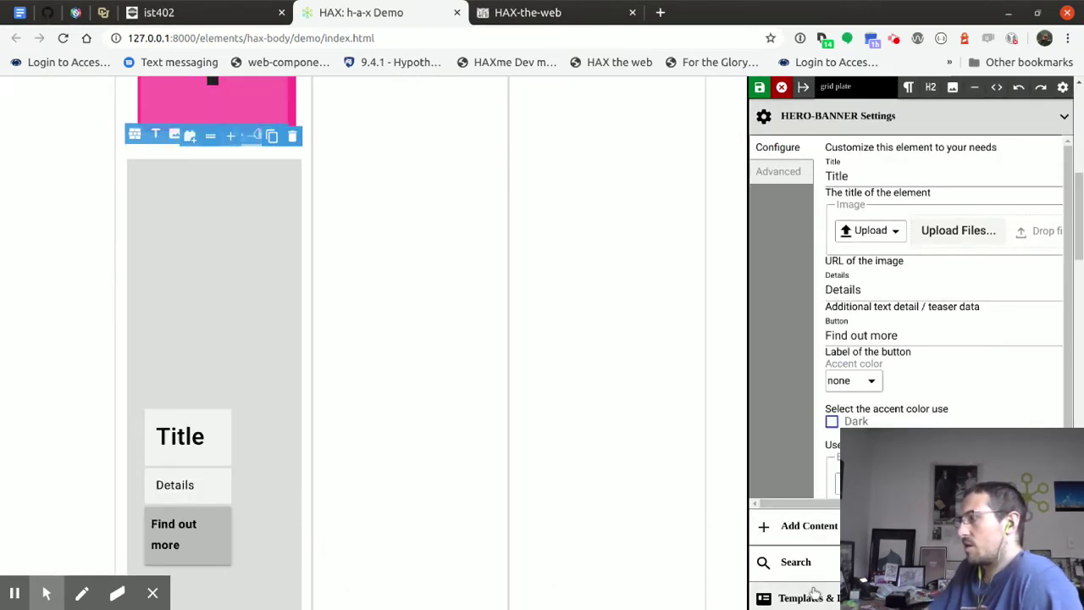
click(886, 231)
click(889, 249)
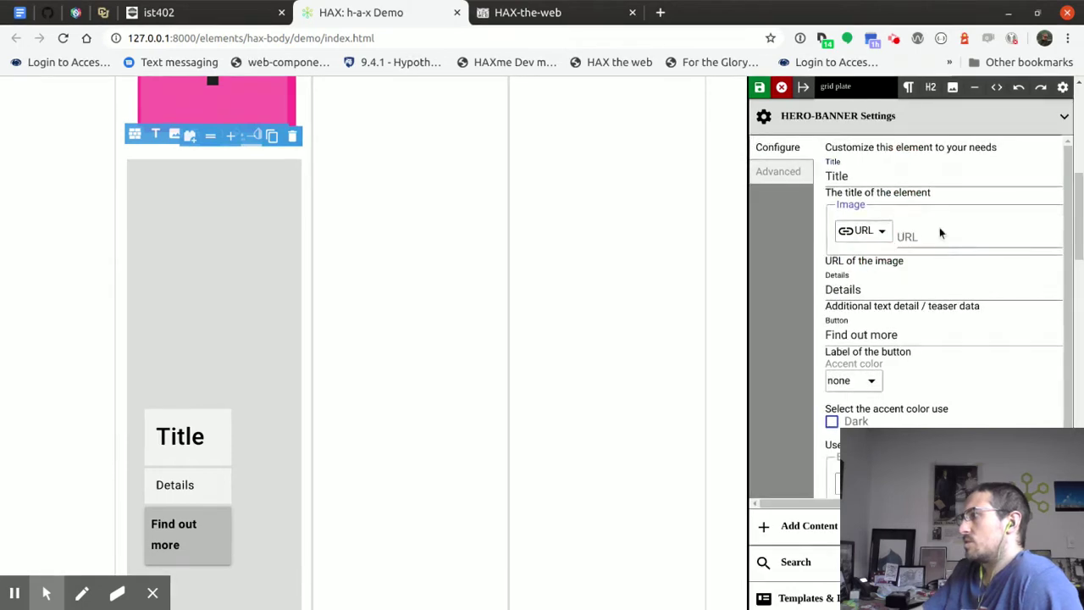
text(http://btopro.com/assets/banner.jpg)
text(fs)
click(873, 334)
text(dfsfs)
click(781, 172)
text(sdfsfs)
- Enable the dark theme on the hero banner and set its accent color to purple
click(791, 421)
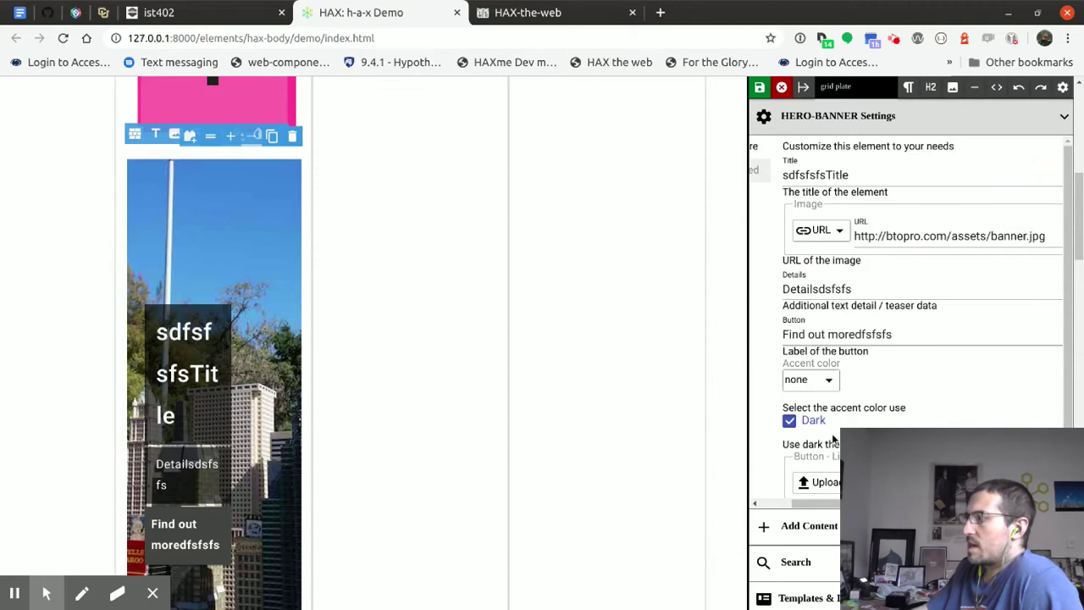
scroll(834, 439, down, 1)
click(811, 339)
click(815, 414)
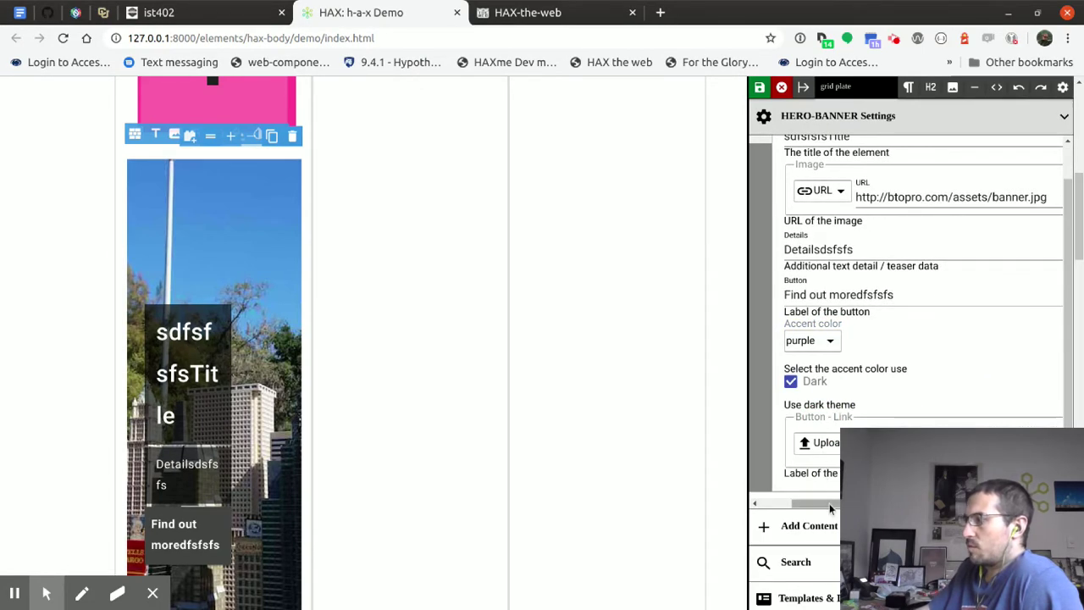
- Add a Self-Check element to the grid plate's third column and select it
click(822, 530)
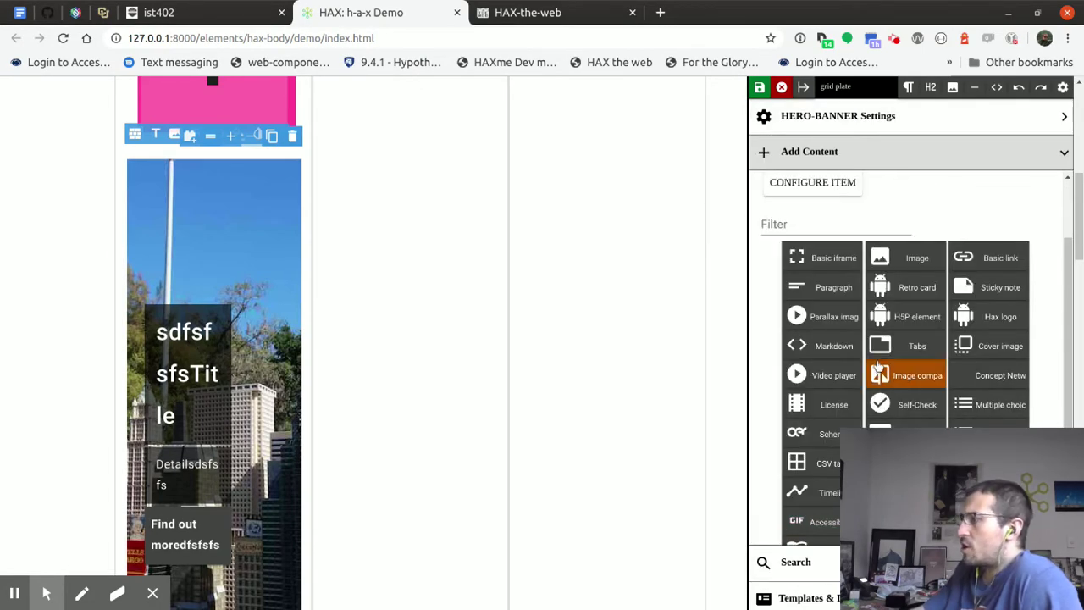
scroll(879, 364, down, 2)
click(891, 334)
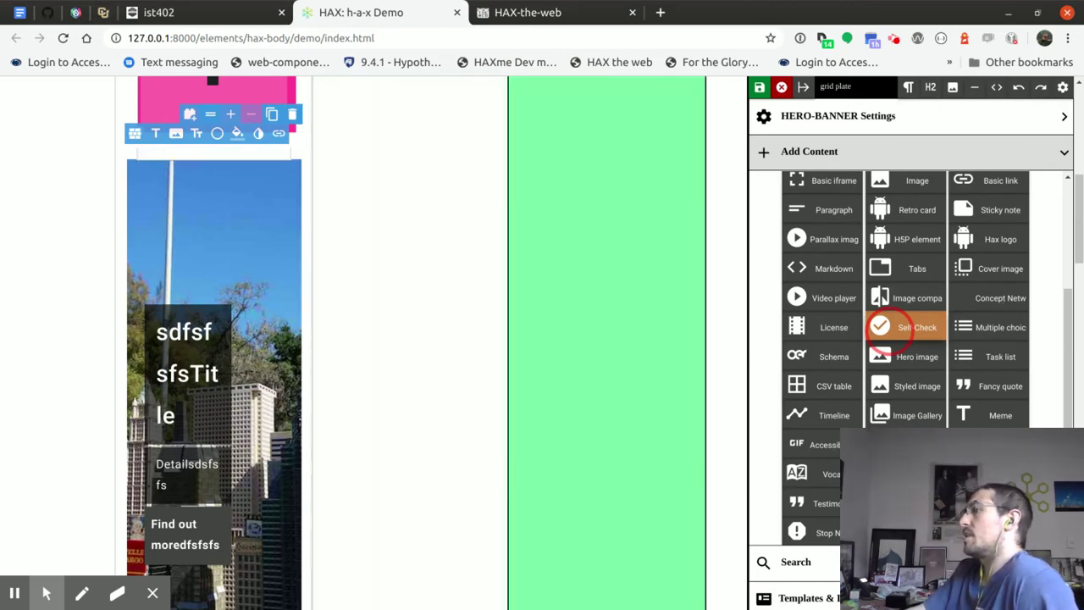
click(569, 290)
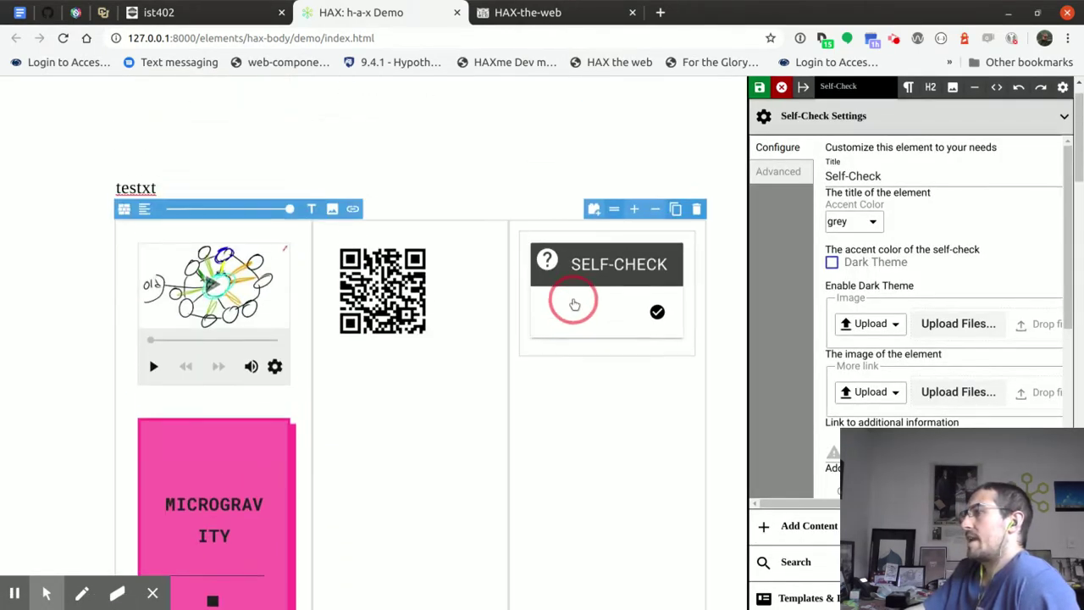
- Set the Self-Check's accent color to purple and enable its dark theme
click(904, 271)
click(865, 222)
click(847, 291)
click(832, 262)
click(873, 323)
click(870, 345)
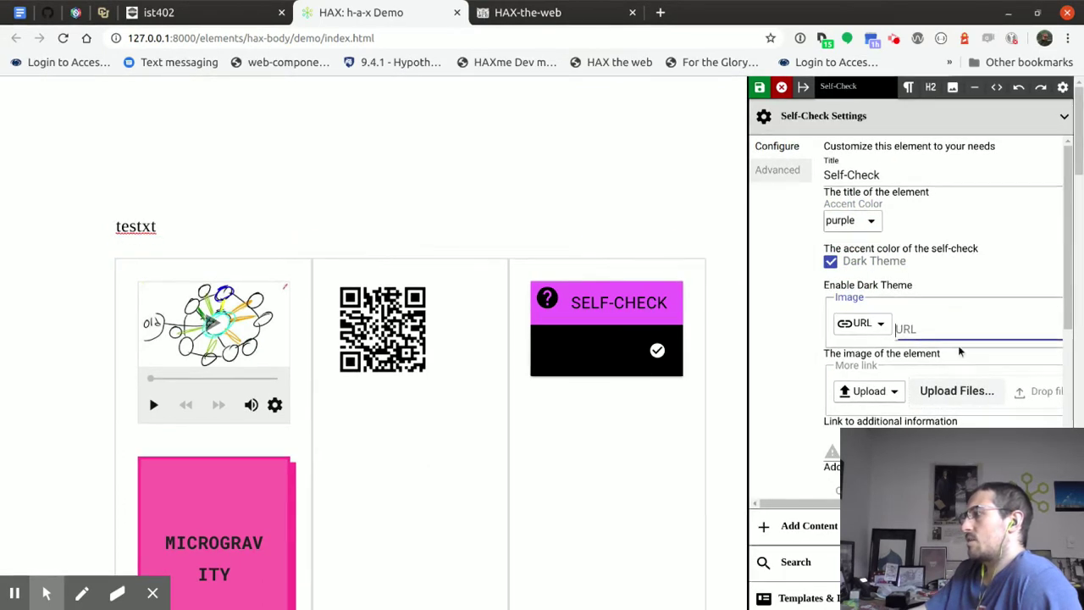
text(http://btopro.com/assets/banner.jpg)
scroll(903, 369, down, 3)
click(877, 352)
text(dfsf)
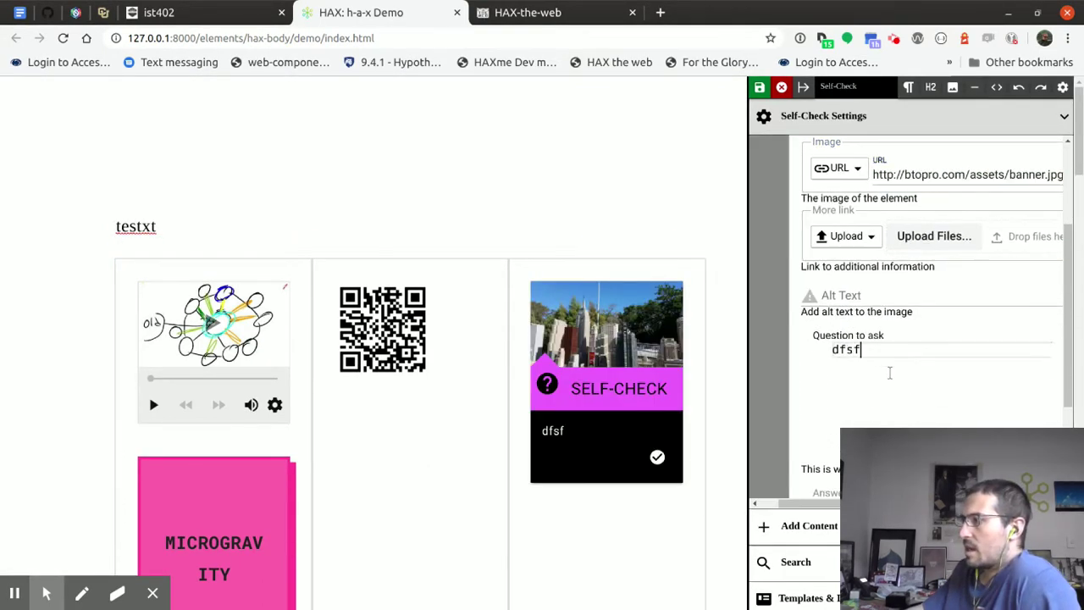
- Duplicate the Self-Check in the third column and move a copy above the "testxt" paragraph
click(602, 370)
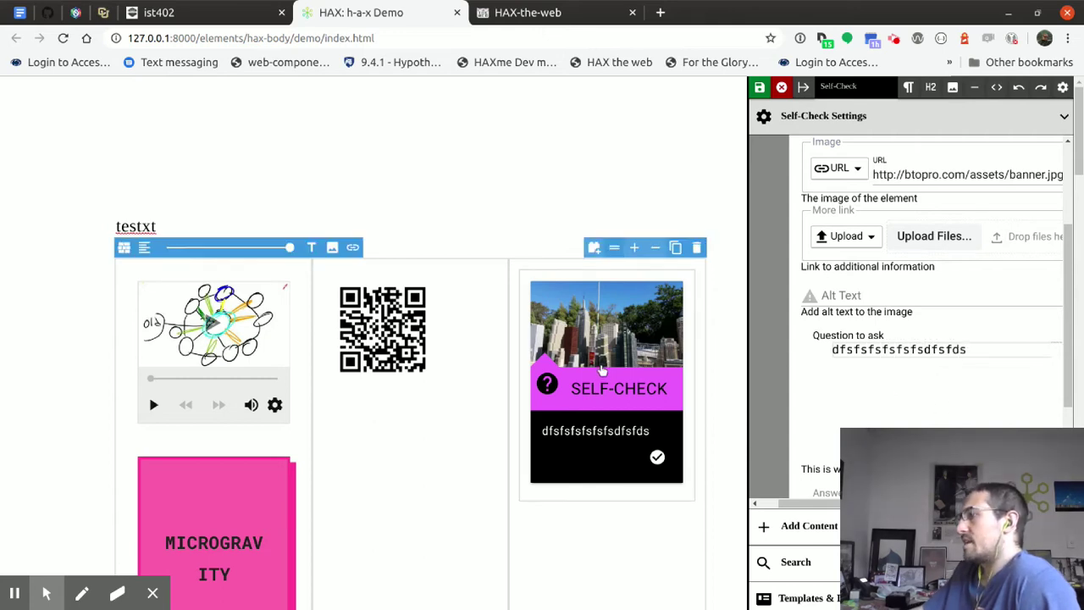
click(676, 247)
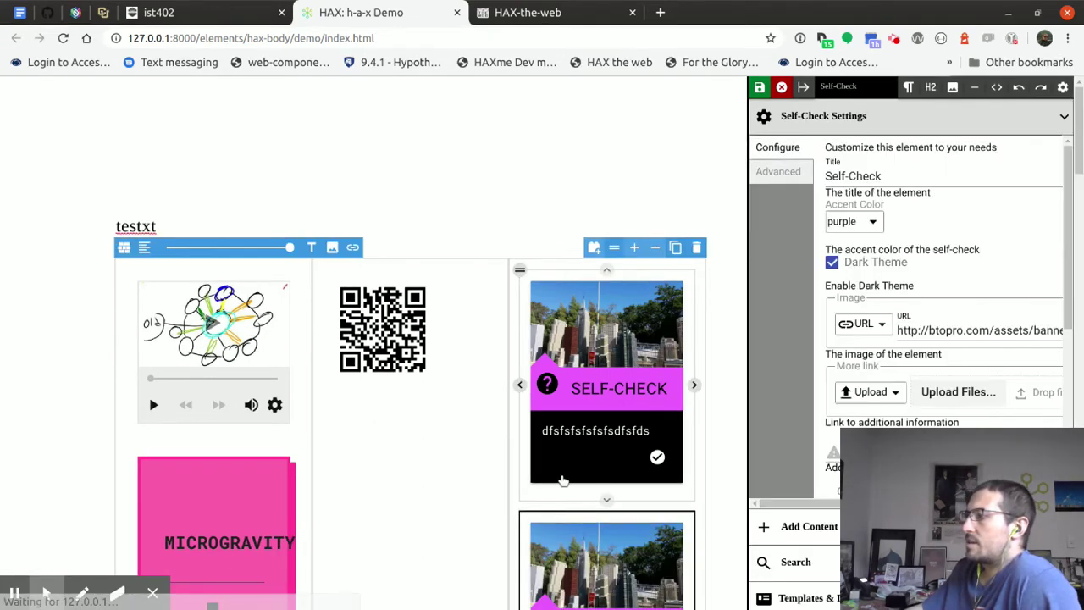
drag(520, 270, 634, 290)
- Narrow the Self-Check above "testxt" and align it to the center
click(543, 347)
click(211, 191)
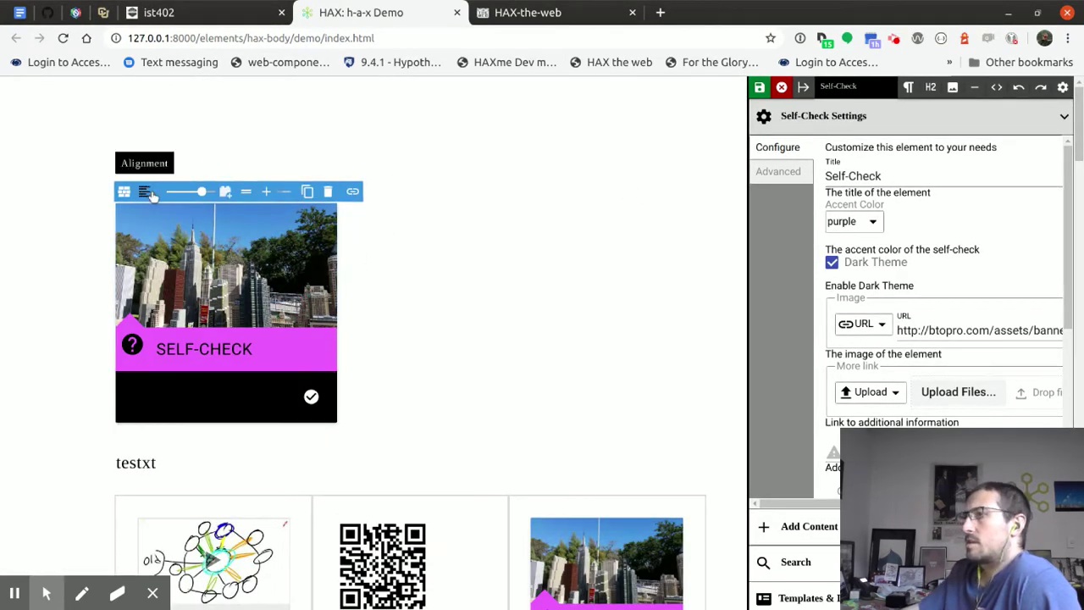
click(164, 222)
- Transform the centered Self-Check to an Image and check it on the page
click(308, 180)
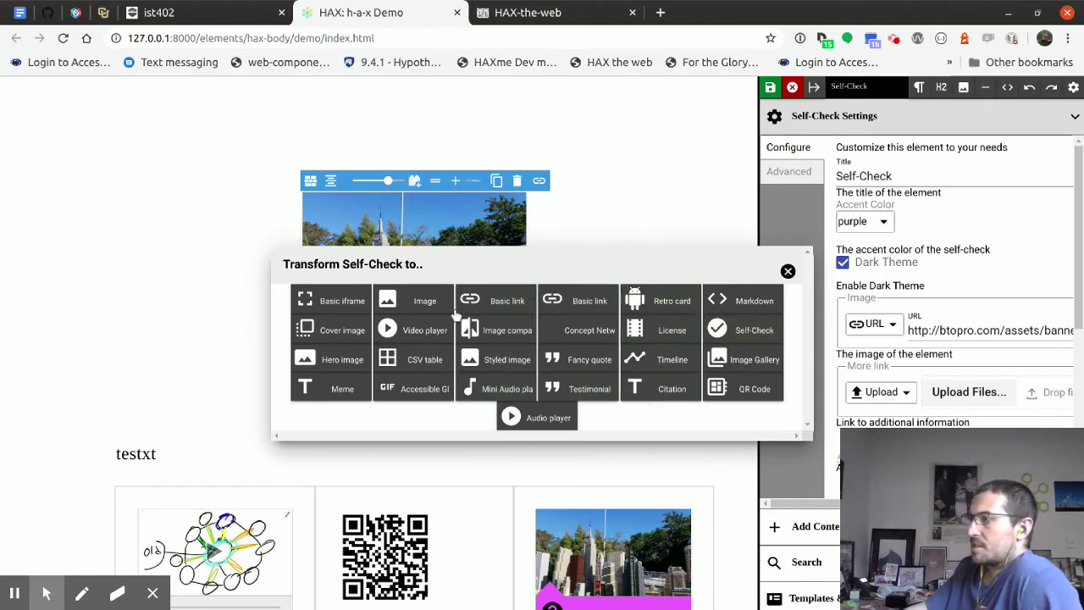
click(408, 300)
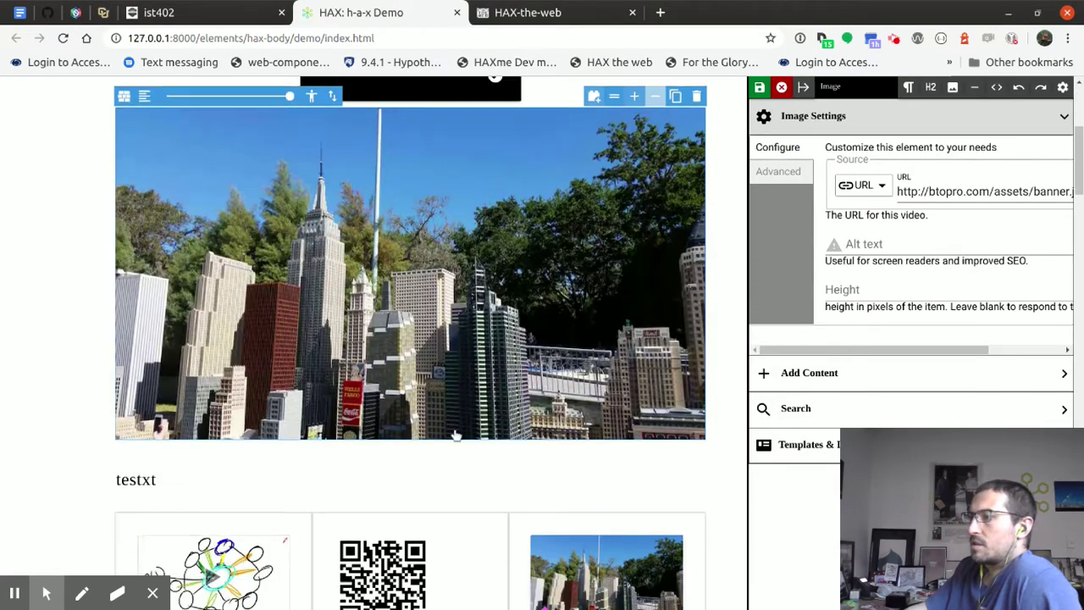
scroll(455, 436, up, 4)
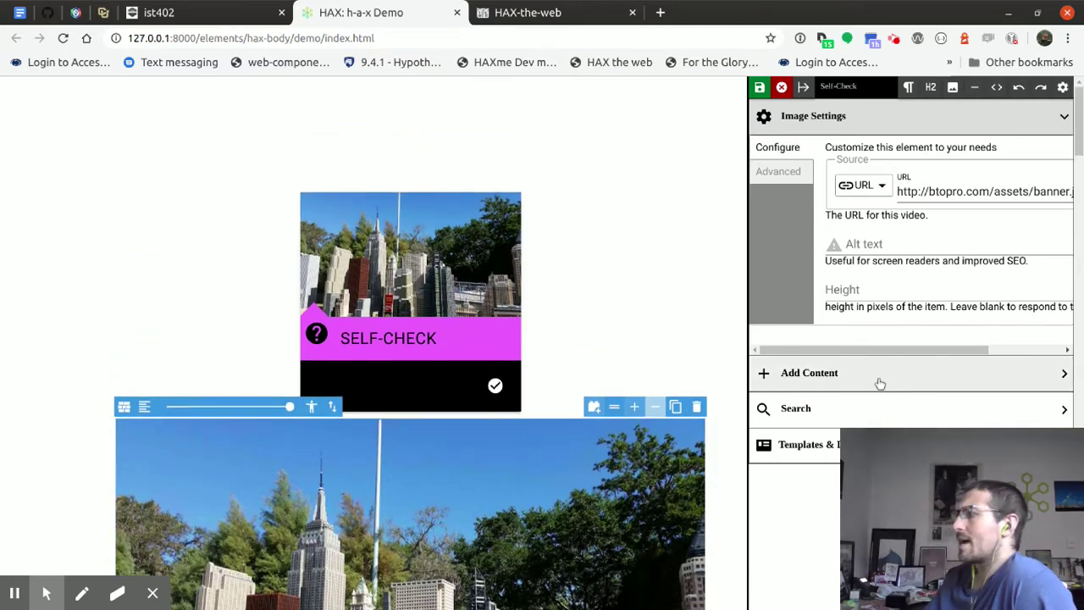
click(885, 411)
click(812, 152)
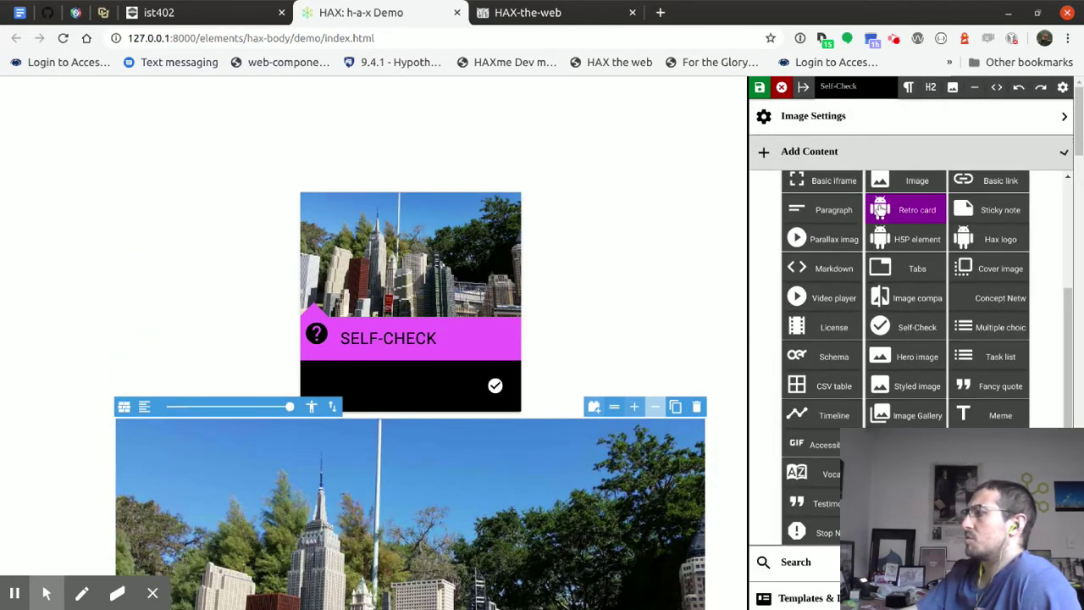
scroll(887, 382, up, 1)
scroll(882, 373, up, 1)
click(811, 212)
text(http://btopro.com/assets/banner.jpg)
click(843, 273)
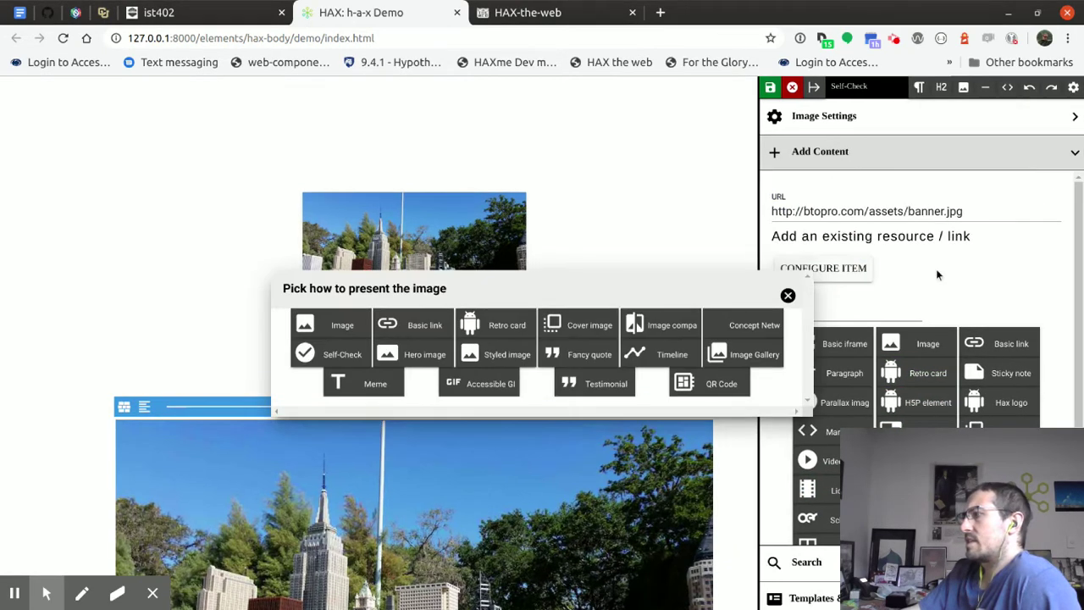
click(383, 385)
- Set the meme's top text to "dsfdsfsf" and bottom text to "sdfffff", and reduce its width
click(861, 242)
text(dsfdsfsf)
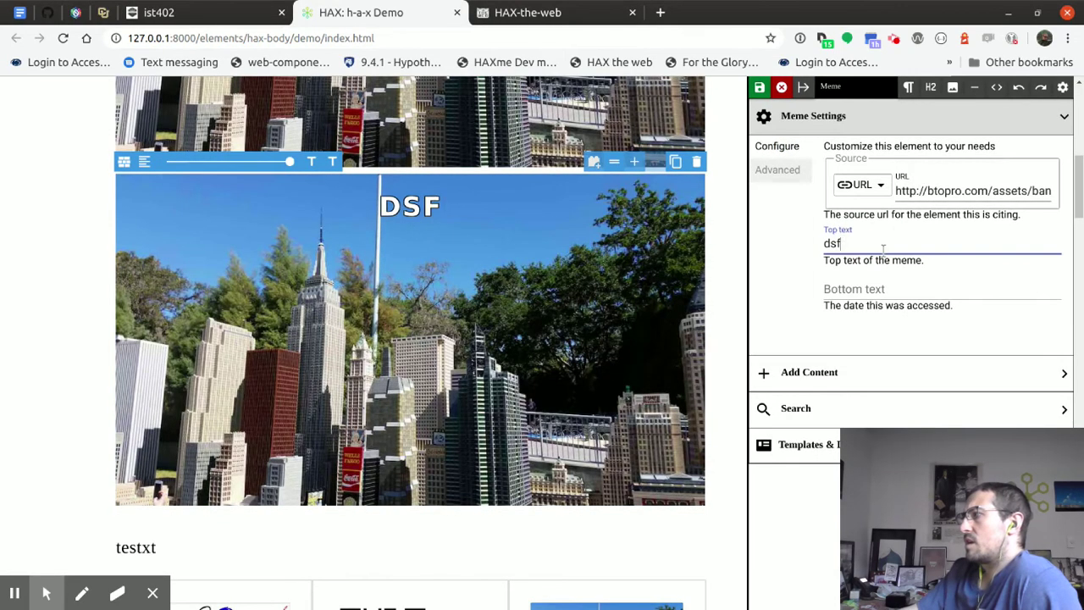
click(891, 285)
text(sdfffff)
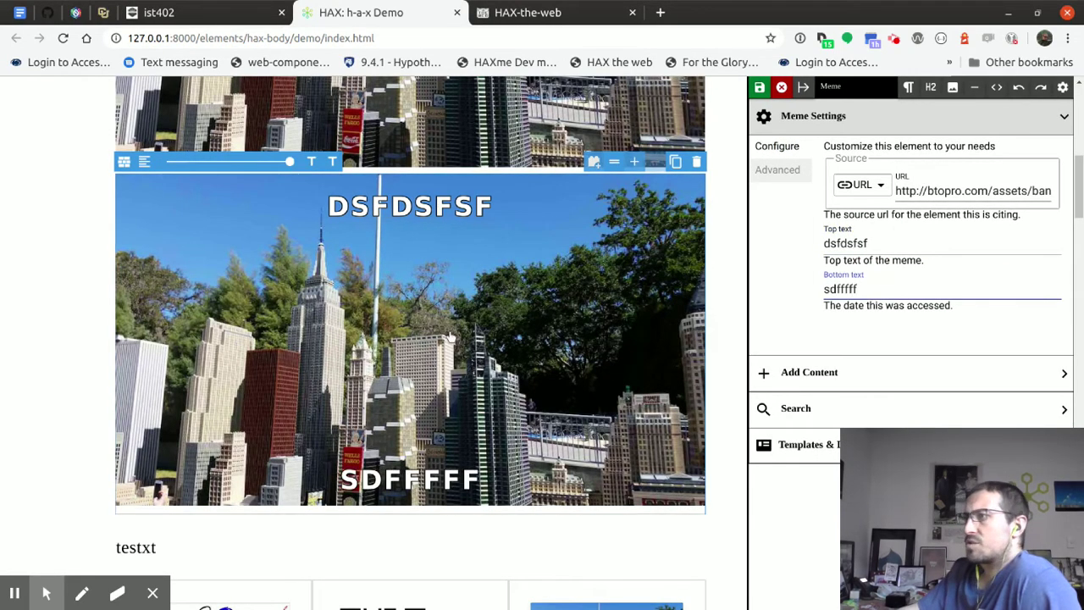
drag(213, 161, 204, 161)
scroll(339, 313, up, 1)
click(472, 453)
- Switch to the ist402 site, edit its Welcome page and add a Wikipedia article element
key(ctrl+Page_Up)
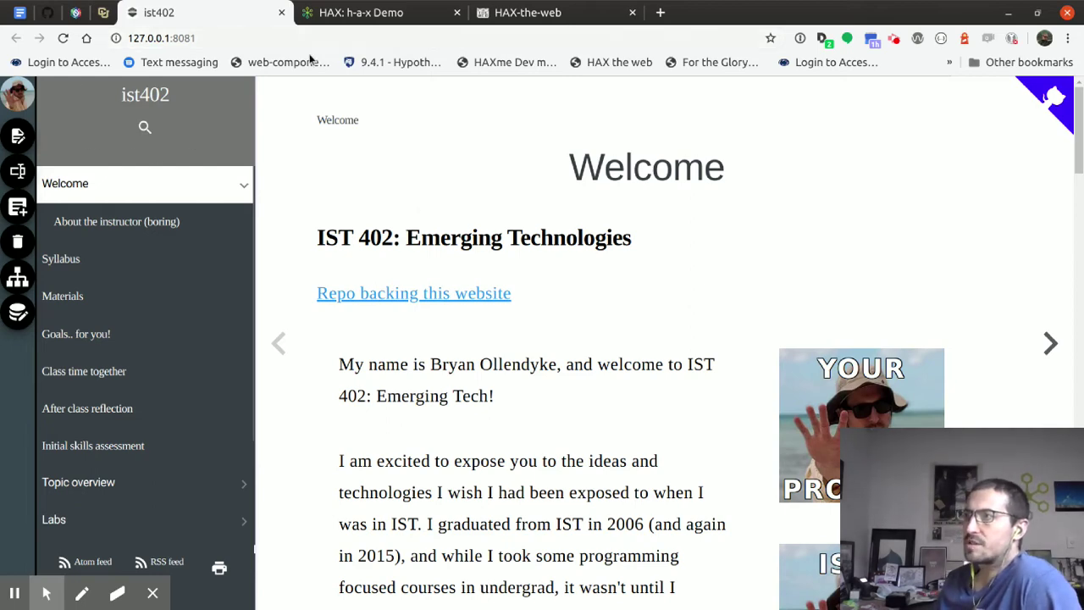
click(341, 181)
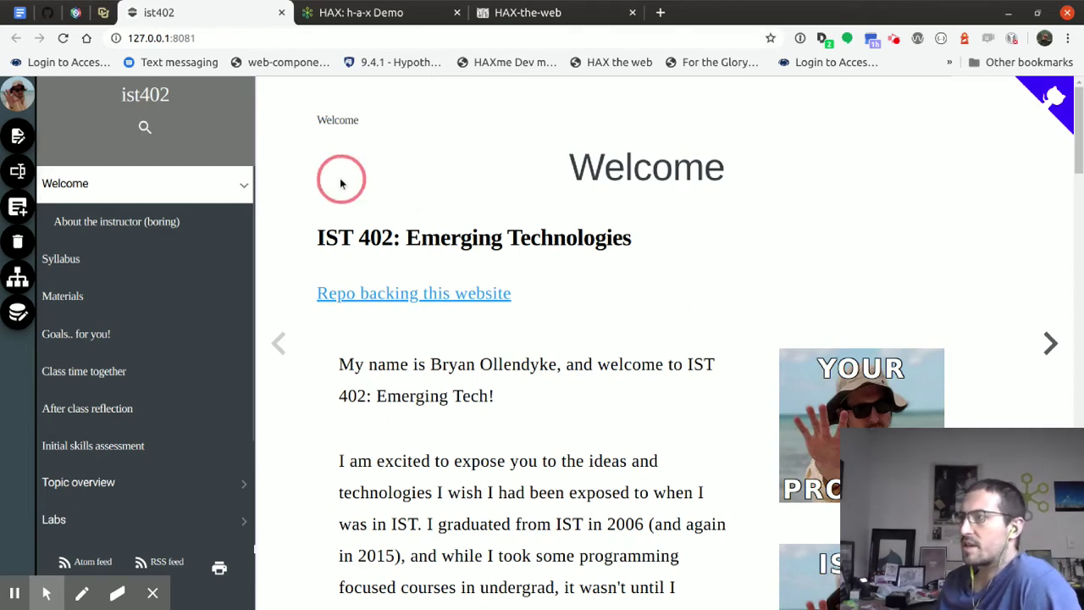
click(32, 141)
click(177, 387)
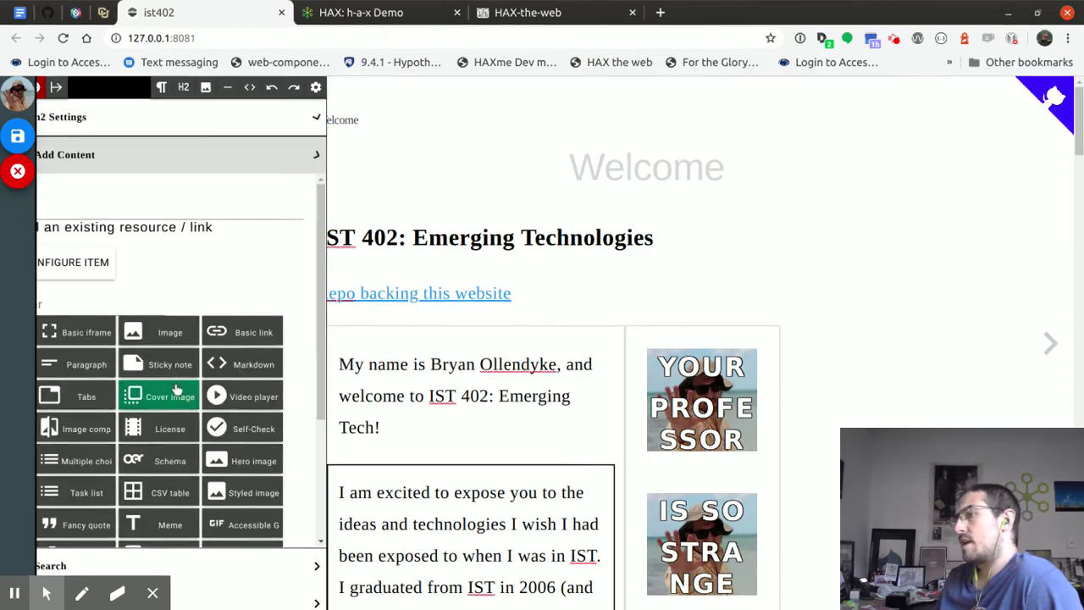
scroll(166, 436, down, 2)
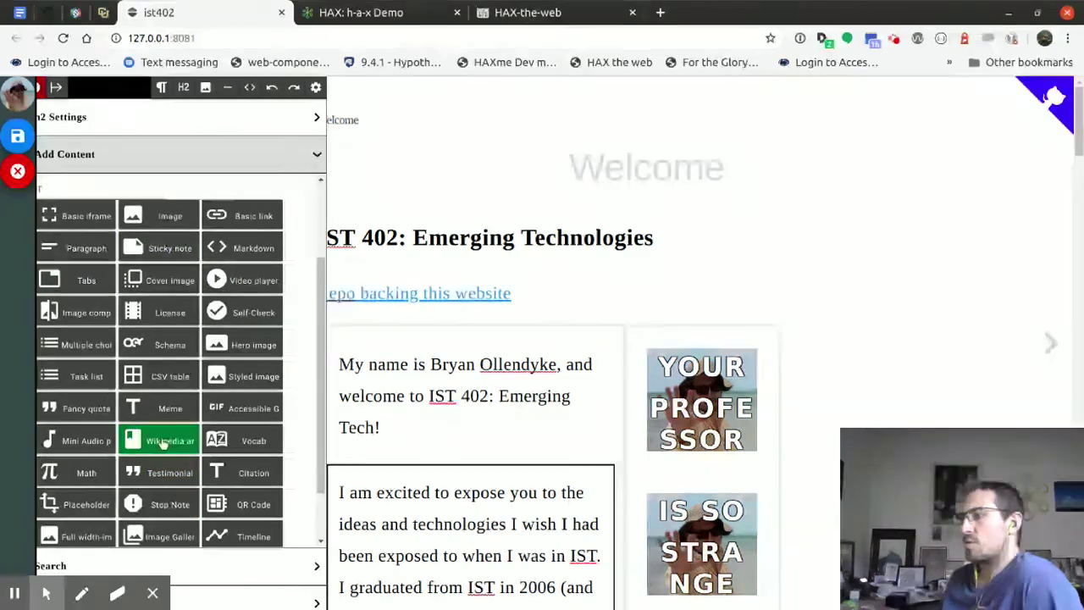
click(164, 442)
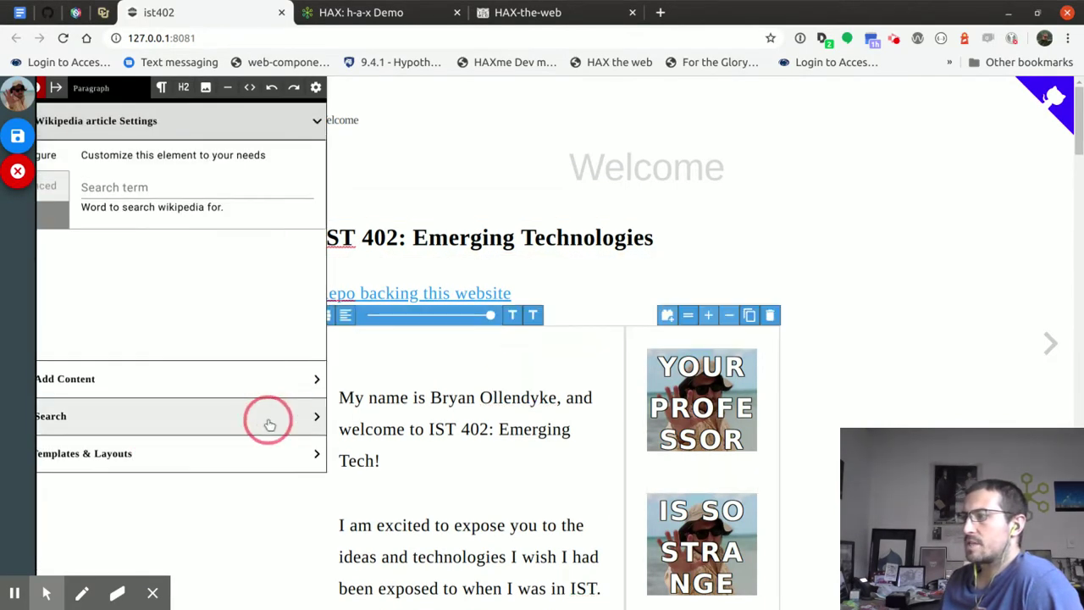
- Set the Wikipedia article's search term to "Drupal" and look over the article and the page below it
click(148, 190)
text(Dr)
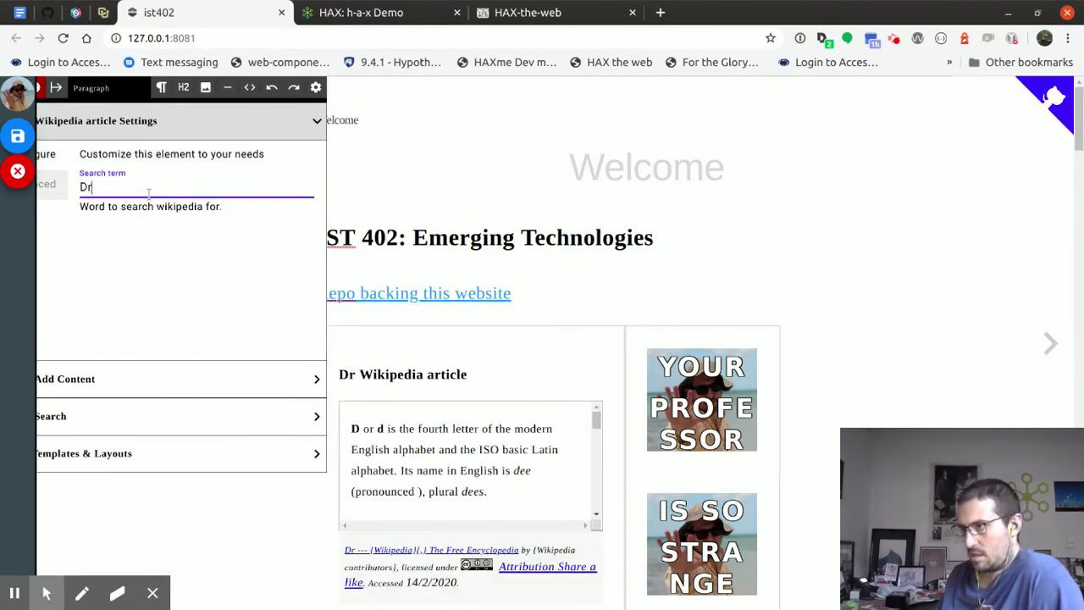
text(upal)
scroll(527, 210, down, 2)
scroll(501, 279, down, 4)
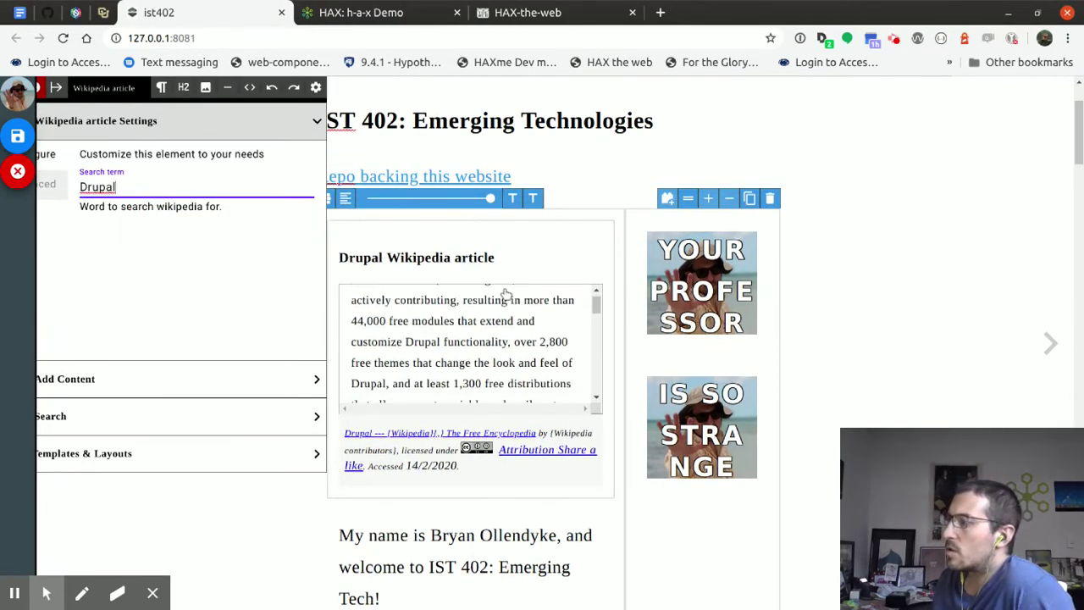
scroll(669, 405, down, 8)
scroll(679, 403, down, 5)
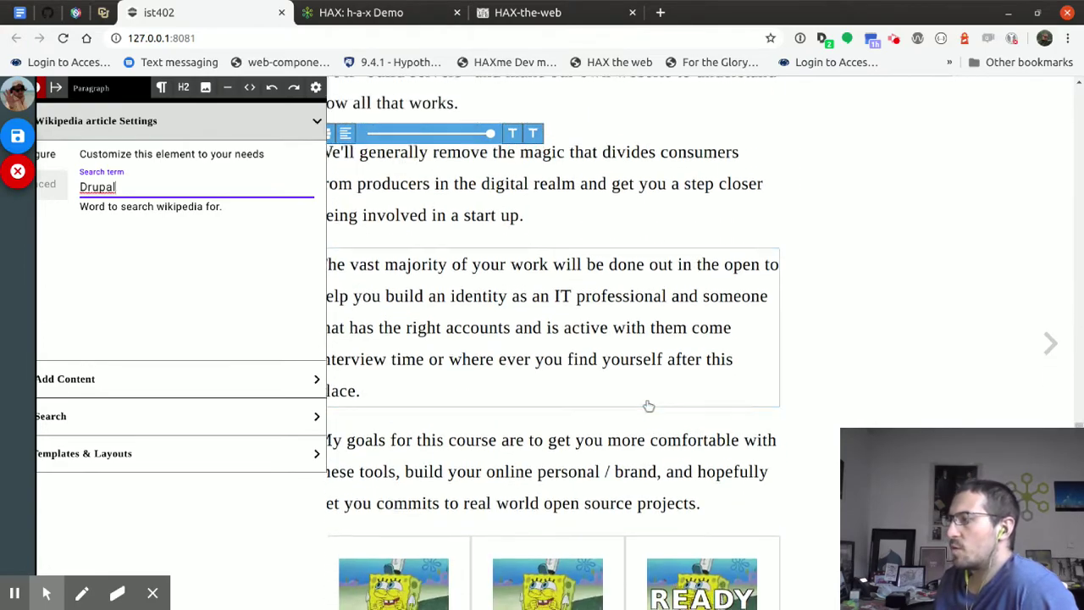
- Select the paragraph beginning "The vast majority of your work" and view the editor preferences
click(577, 400)
click(562, 255)
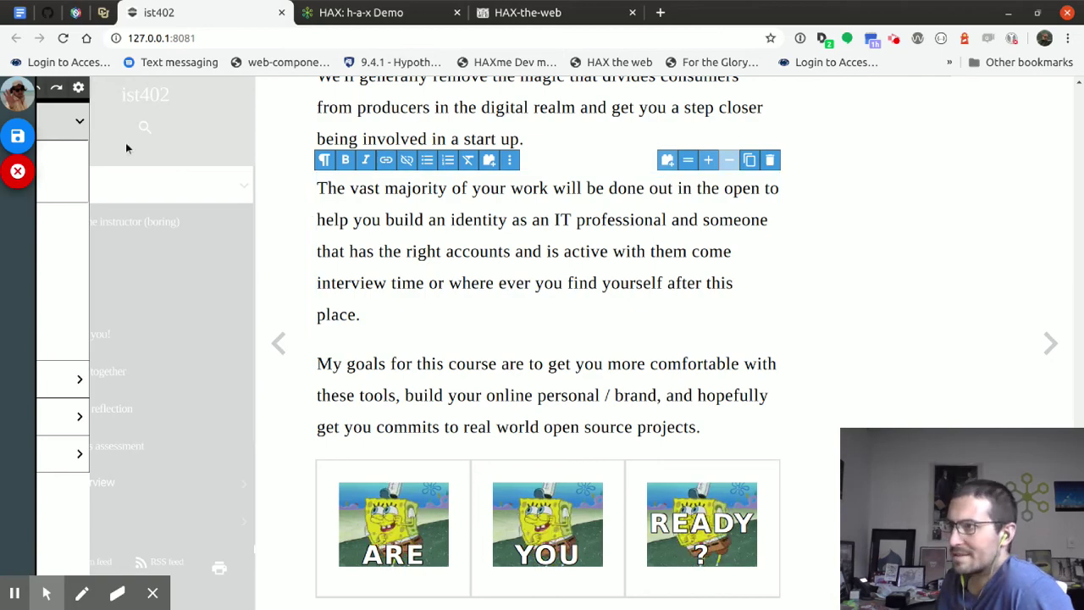
click(78, 90)
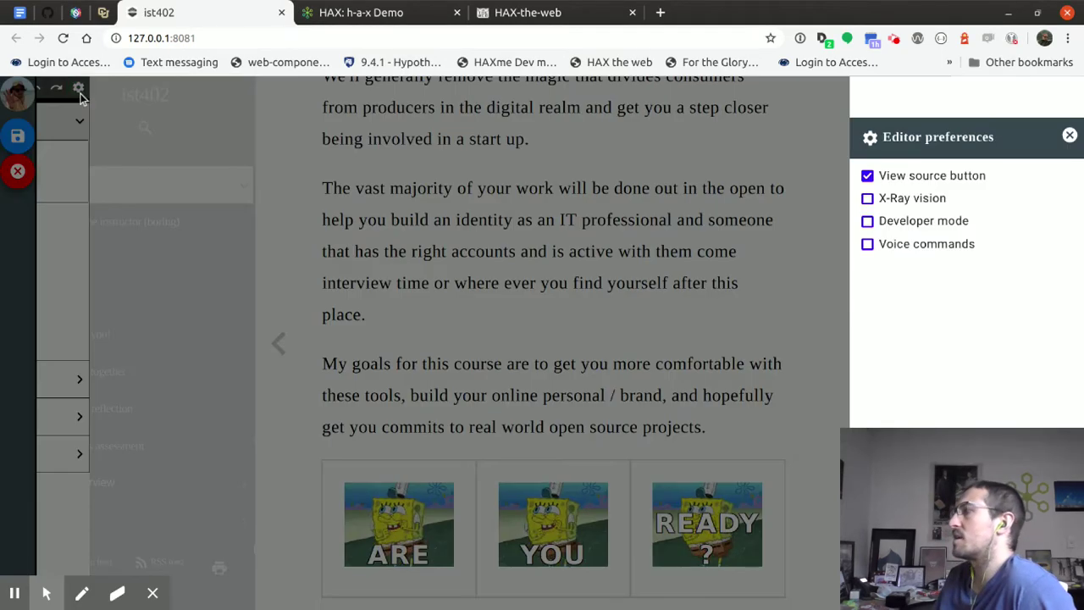
click(78, 88)
click(78, 88)
click(78, 89)
- Underline the word "your" in the "My goals for this course" paragraph
click(482, 368)
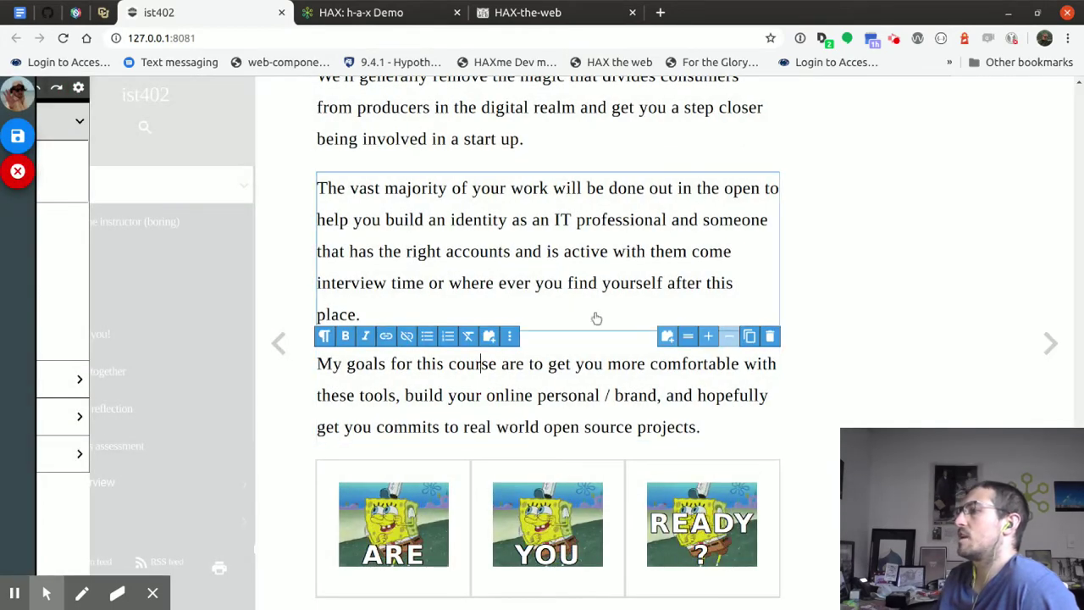
click(490, 337)
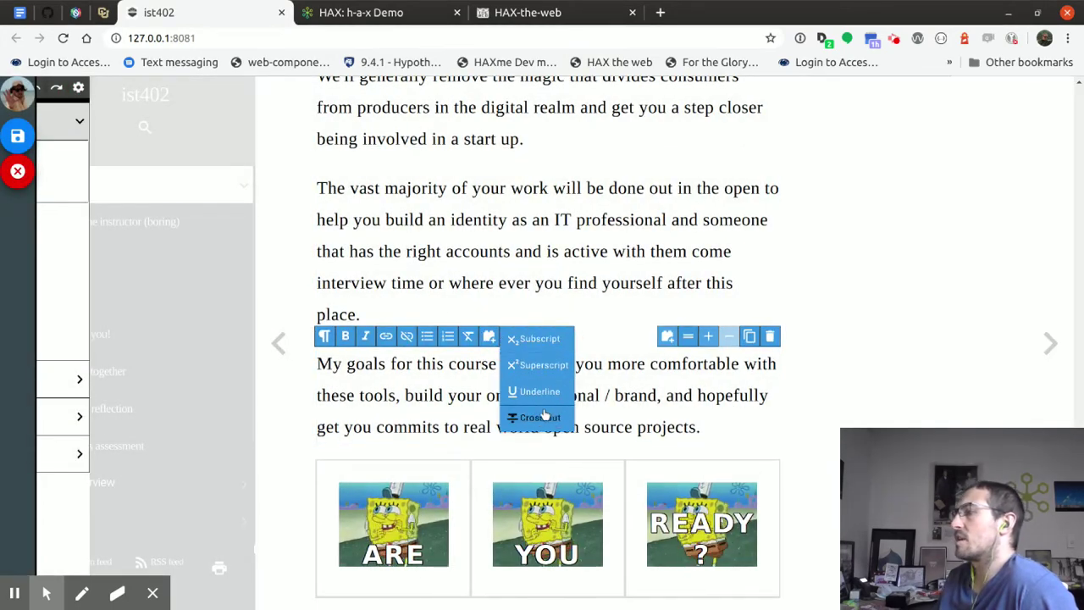
double_click(464, 394)
click(508, 339)
click(537, 391)
- Apply superscript to the word "get" in the first line of the "My goals for this course" paragraph
double_click(559, 364)
click(509, 338)
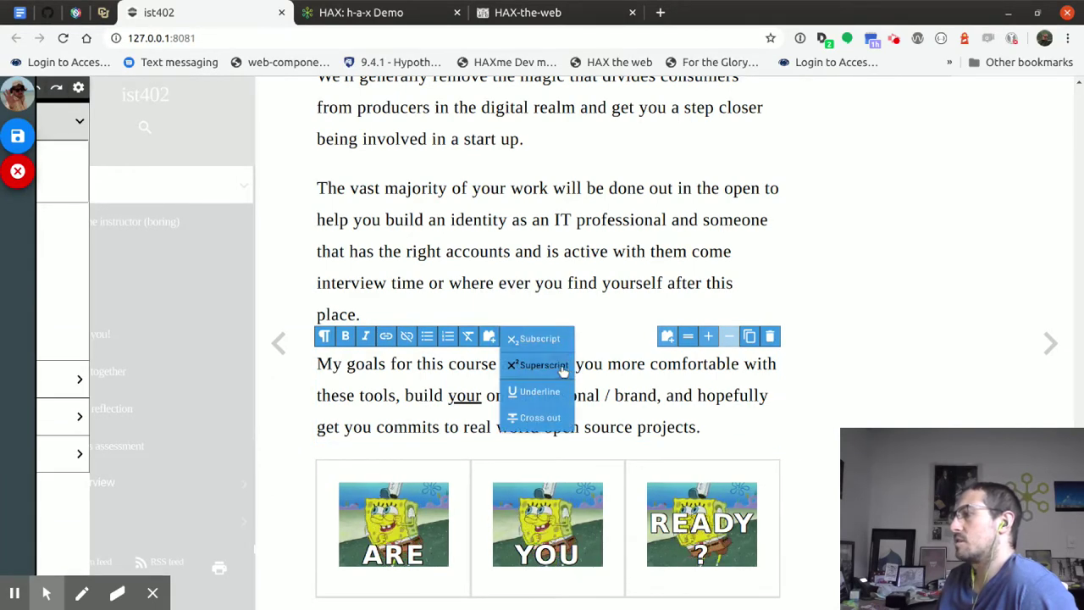
click(551, 364)
click(552, 308)
scroll(514, 358, up, 5)
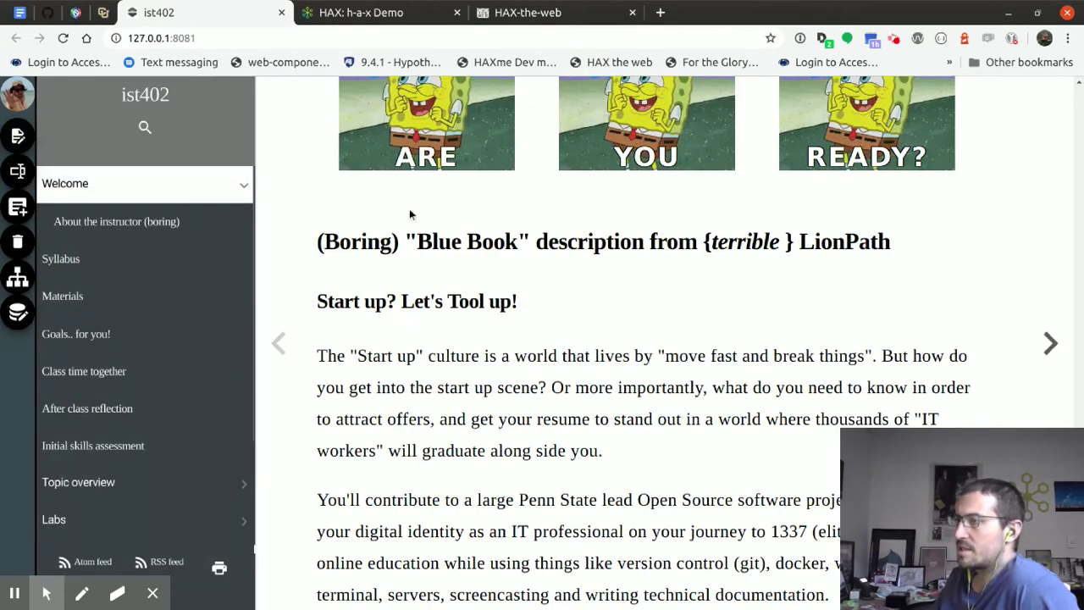
- Return to the HAX demo page and set the grid plate's column layout to "2: narrow & wide"
click(400, 13)
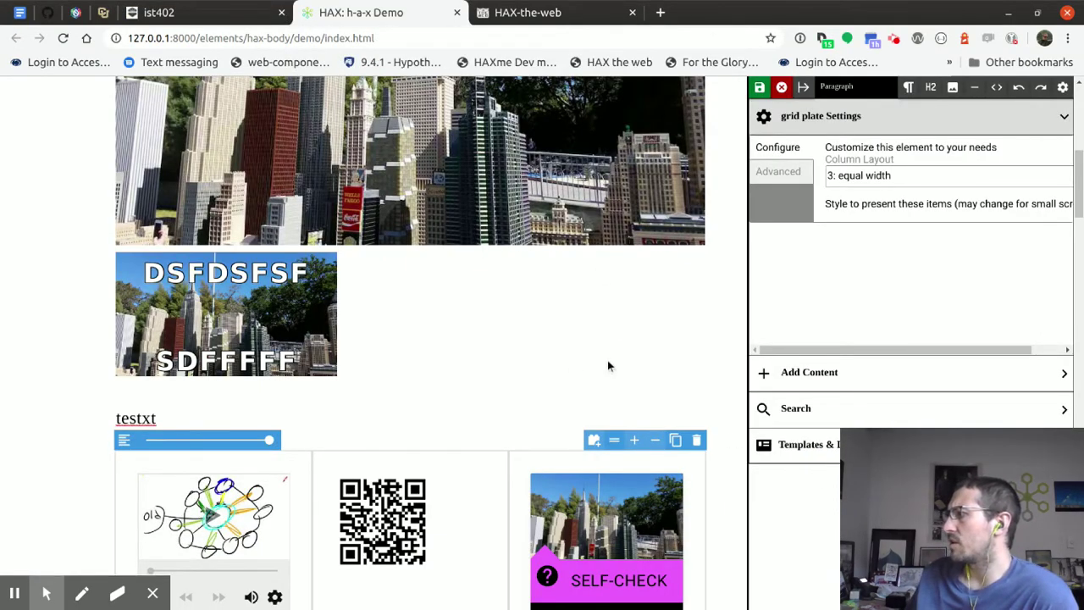
click(870, 174)
click(880, 240)
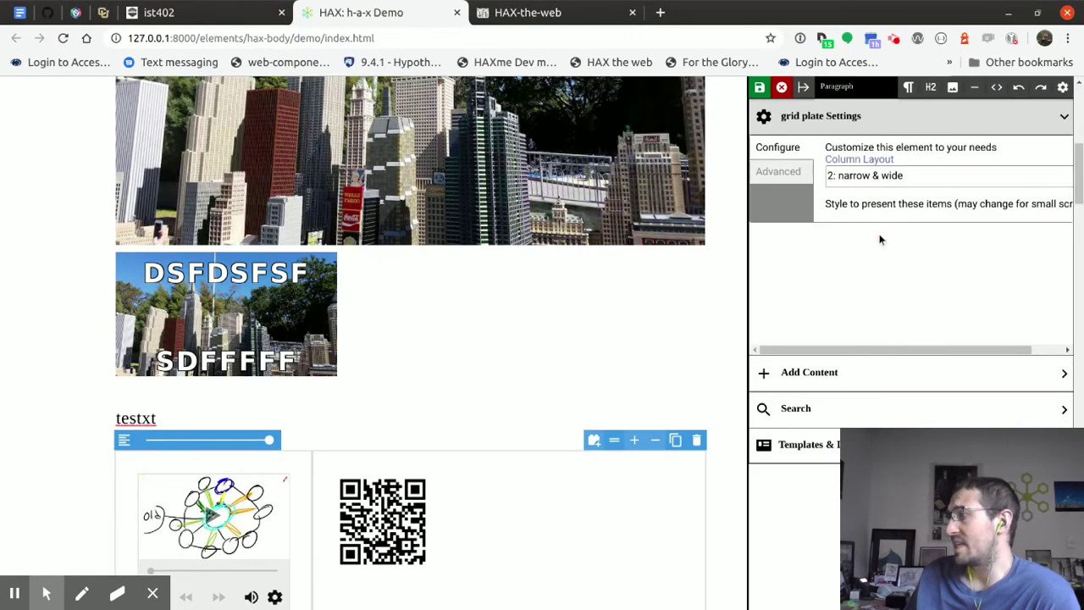
- Filter the addable elements by "para" and place a Parallax image between the meme and the "testxt" paragraph
click(622, 528)
click(788, 464)
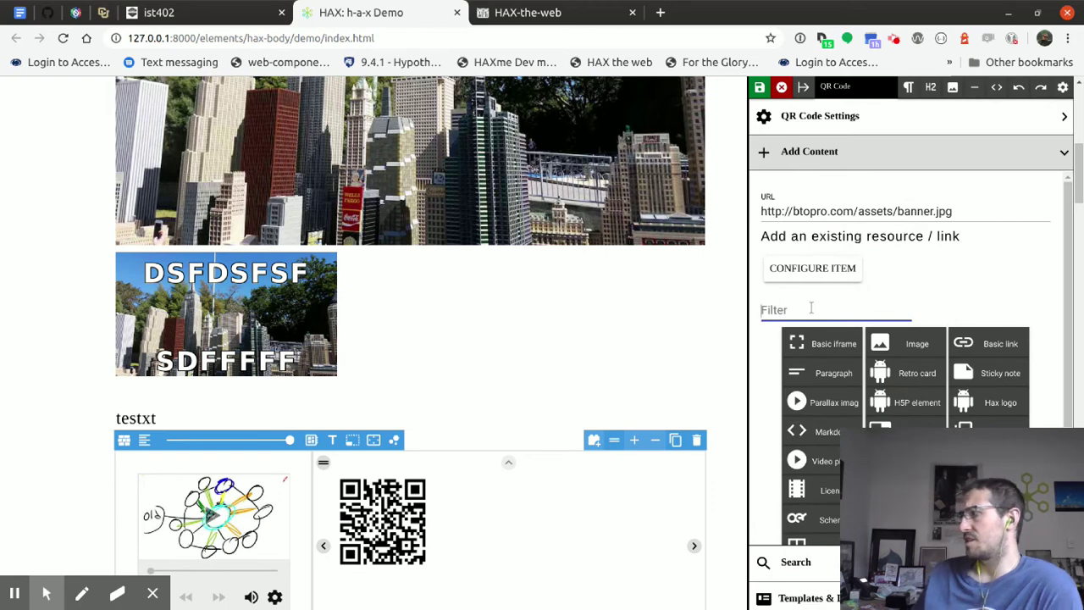
text(para)
drag(941, 347, 436, 395)
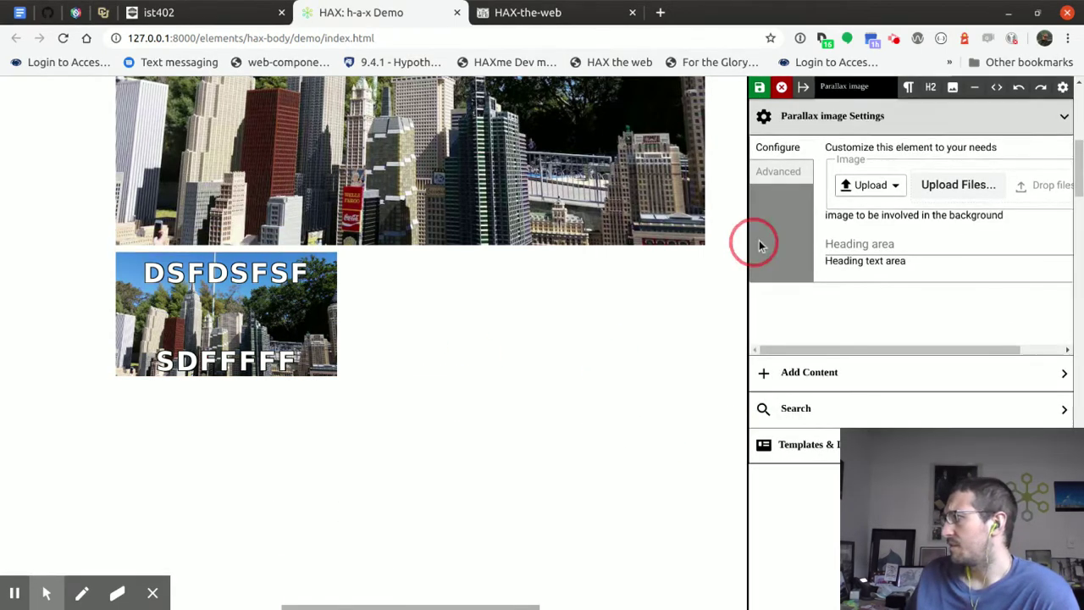
click(872, 184)
click(862, 205)
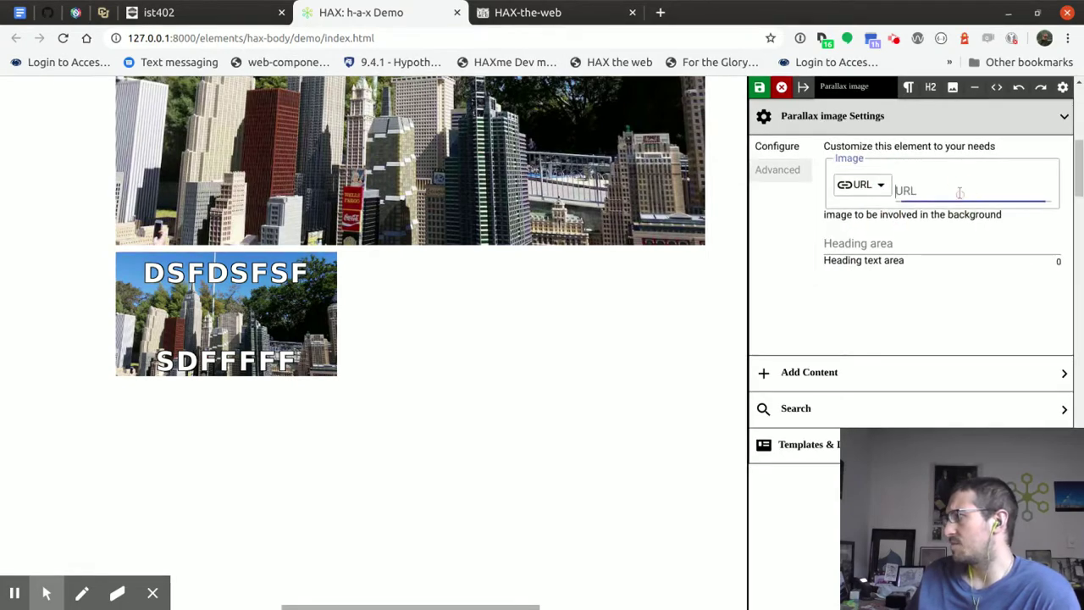
key(ctrl+v)
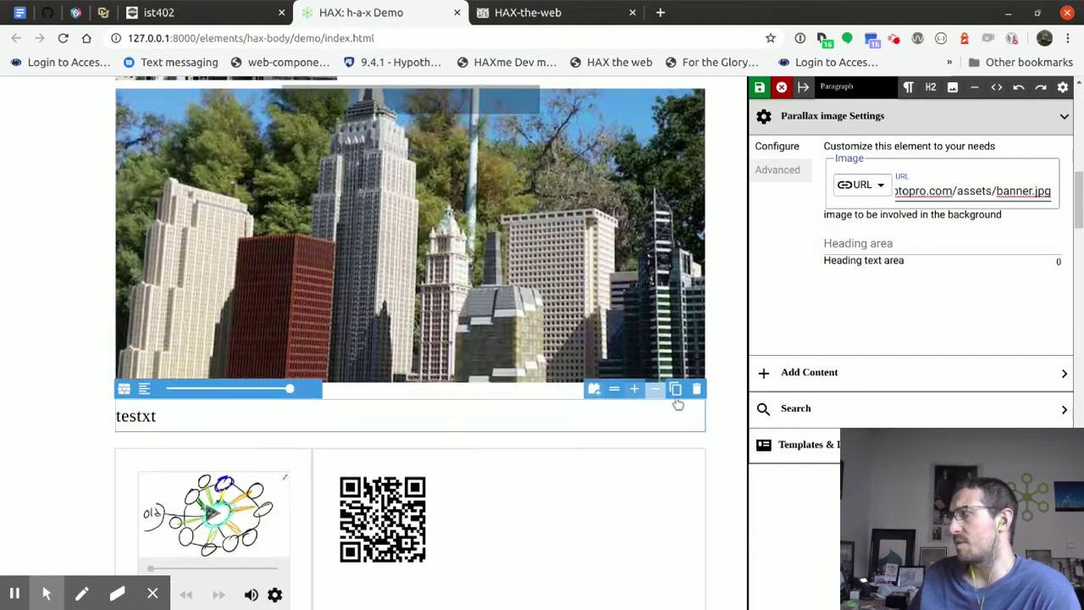
- Set the parallax image's heading text to "With header" and check it on the page
click(858, 243)
text(With header)
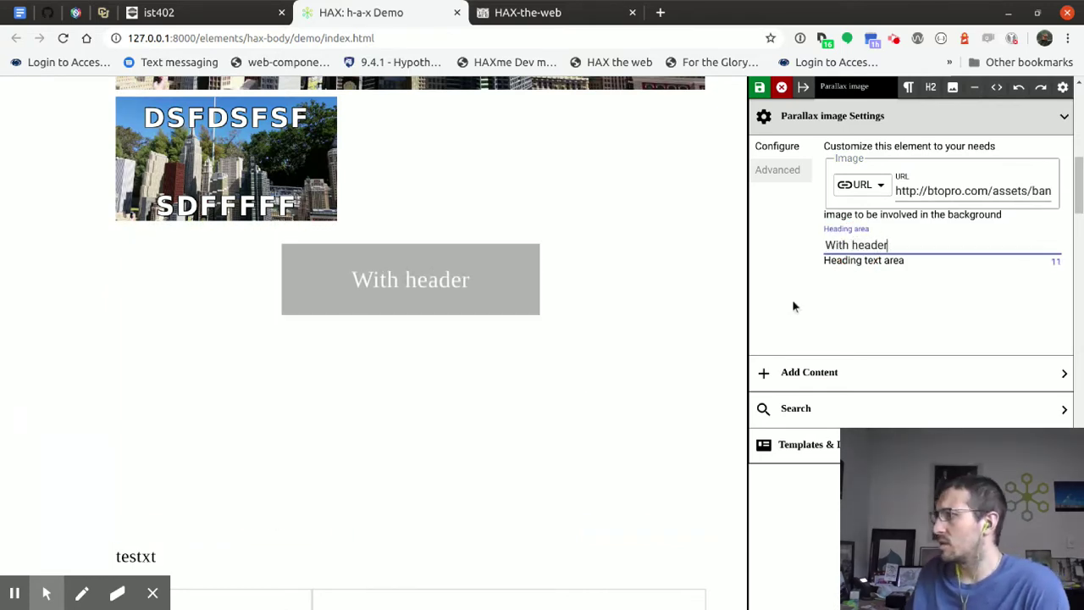
triple_click(939, 188)
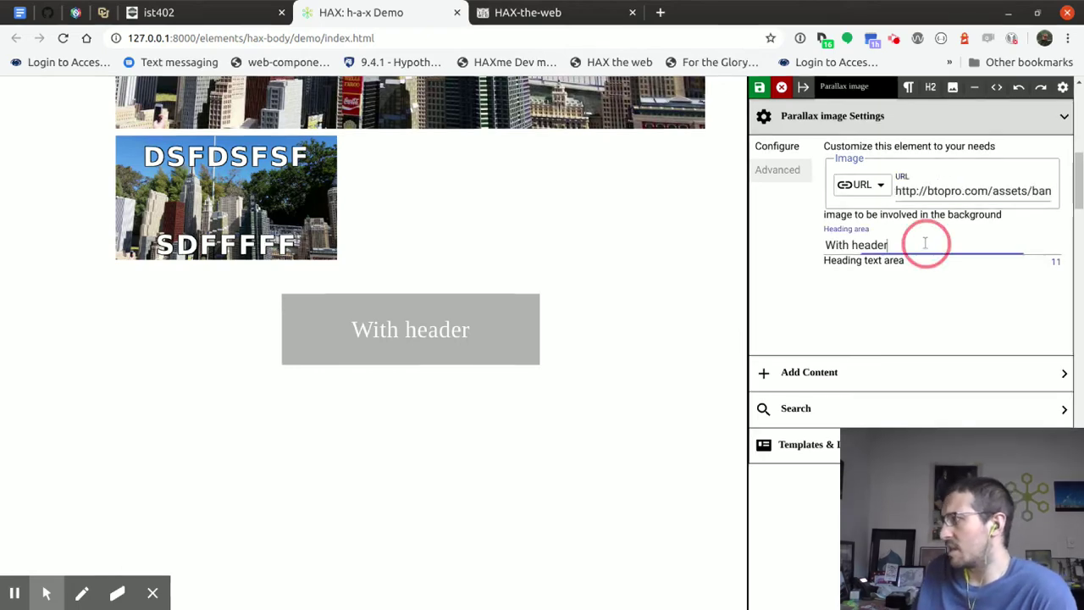
click(777, 169)
scroll(556, 245, down, 5)
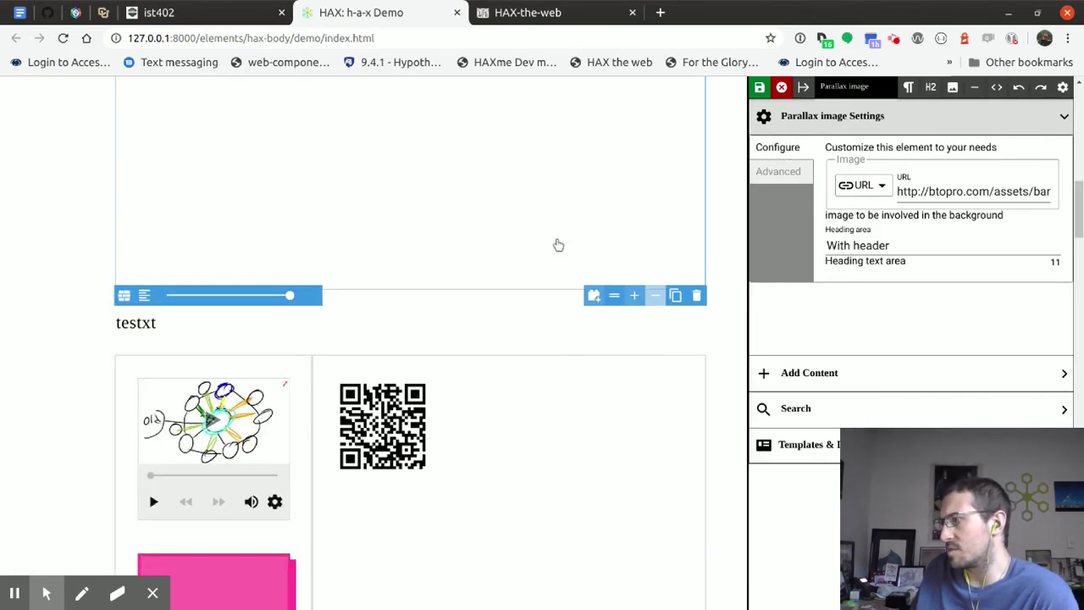
- Duplicate the meme that sits above the parallax image
scroll(500, 302, up, 5)
click(280, 315)
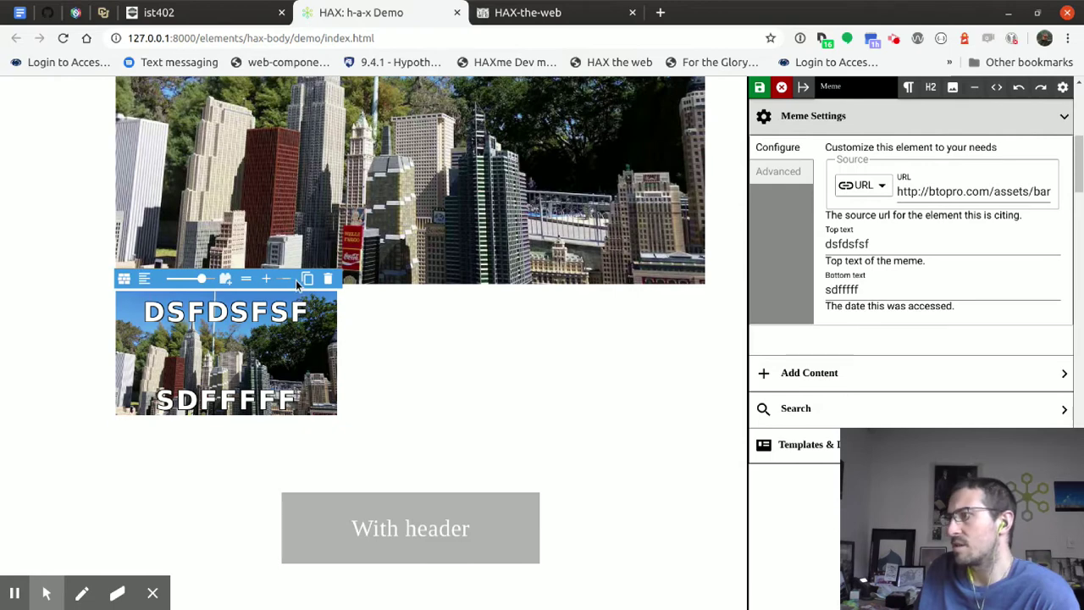
click(305, 280)
- Search Wikipedia for "Drupal" and insert the Drupal result as a Wikipedia article
click(997, 410)
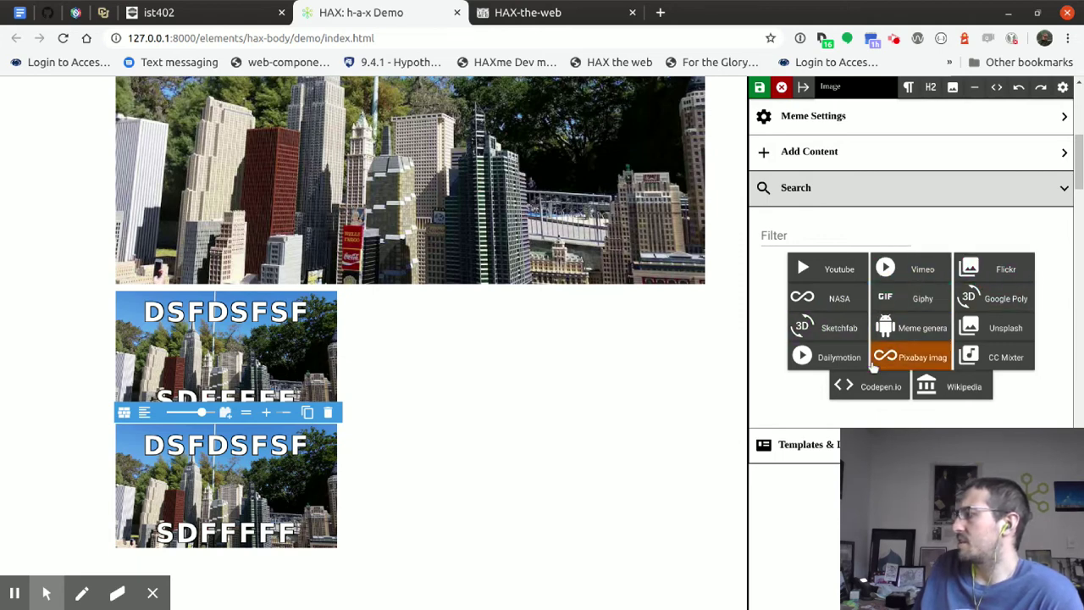
click(949, 386)
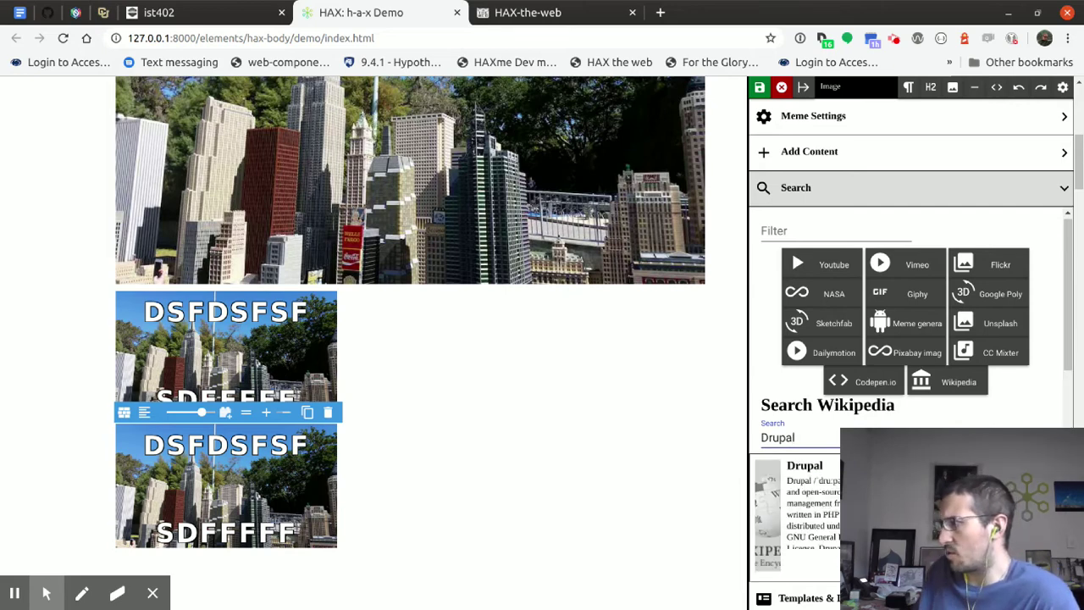
scroll(848, 373, down, 2)
click(816, 366)
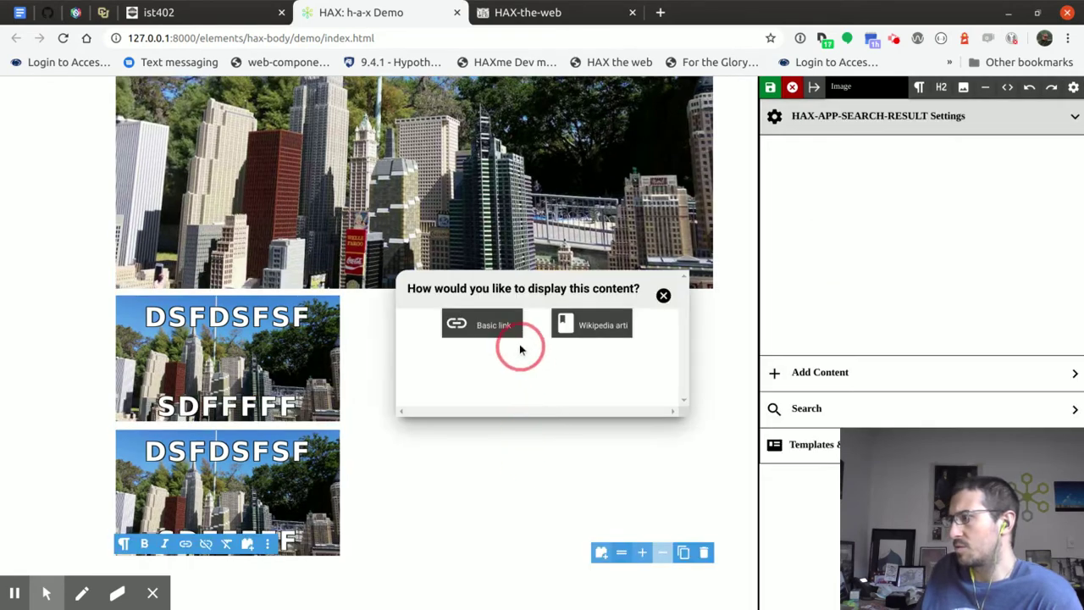
click(605, 322)
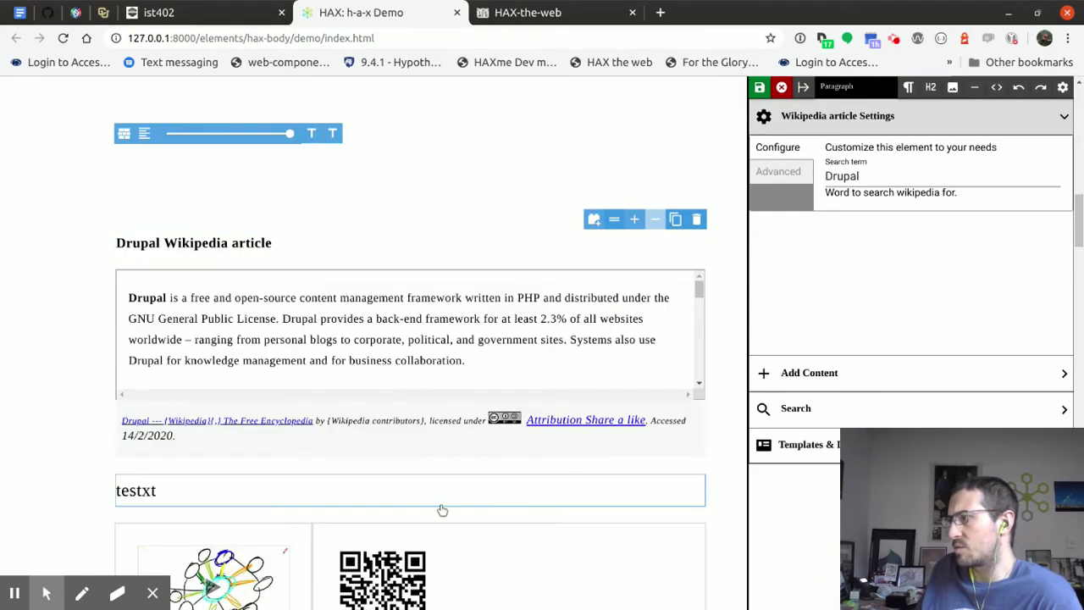
- Add a column to the Drupal Wikipedia article so it sits in a two-column grid plate
click(537, 313)
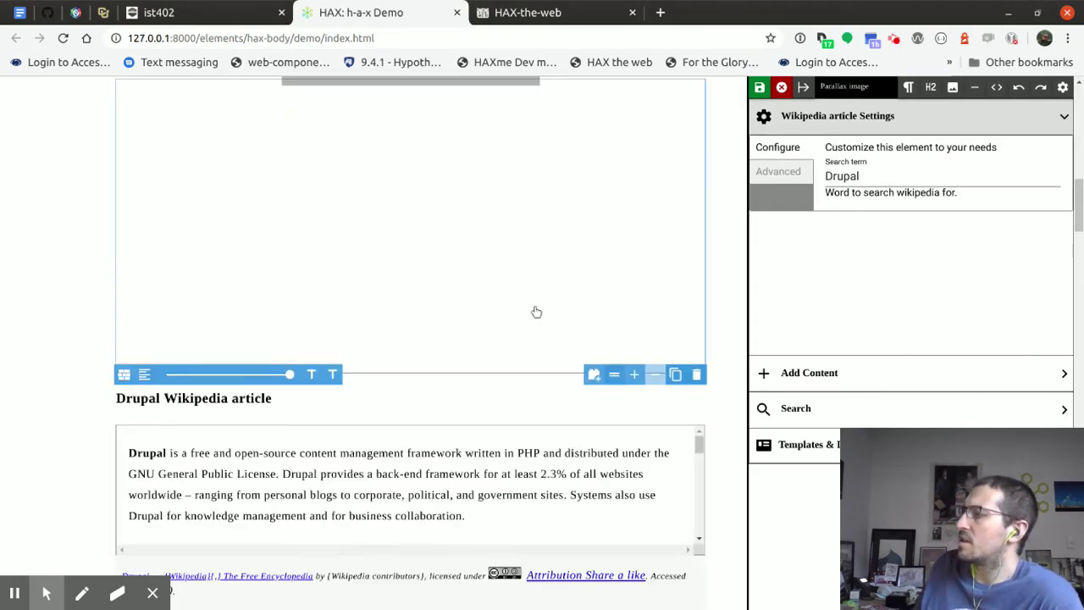
click(483, 363)
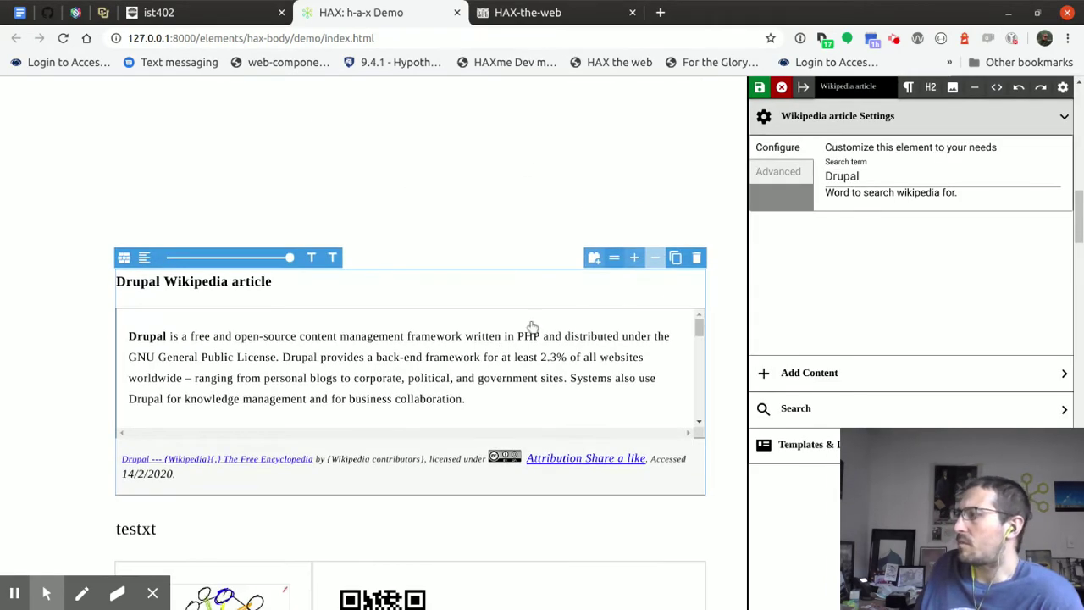
click(632, 259)
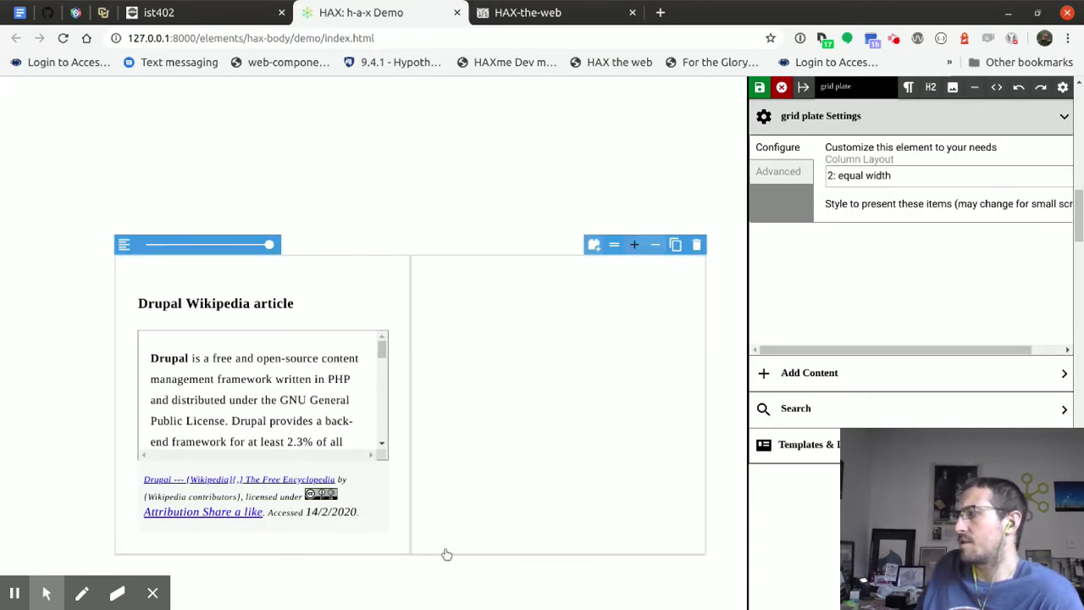
- Move the numbered list of course tasks below the "Instructions" heading, and move it back above the heading
scroll(447, 554, down, 15)
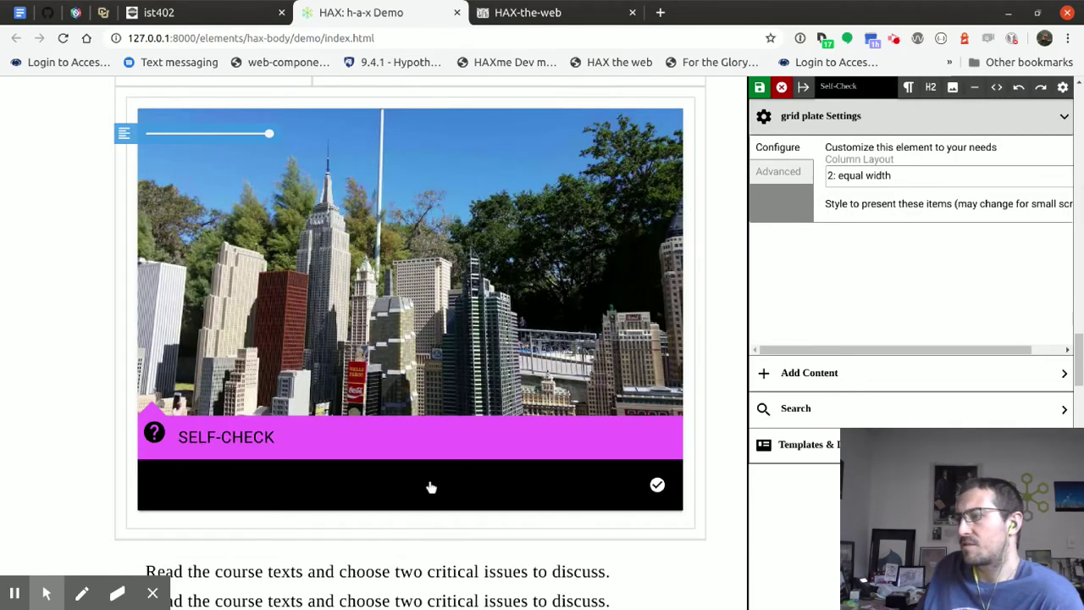
scroll(434, 420, down, 3)
click(417, 461)
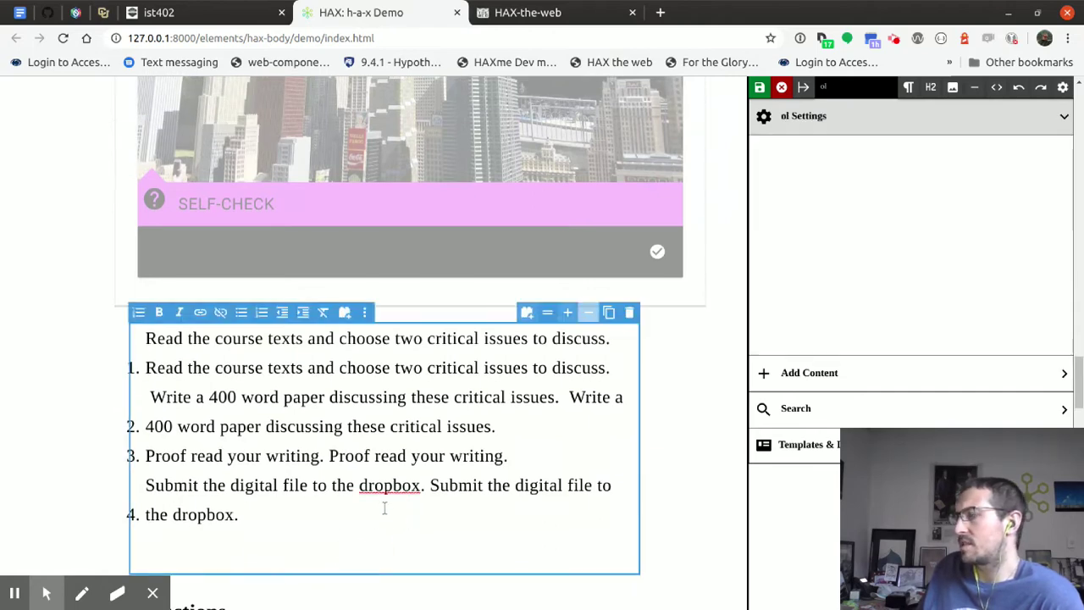
scroll(390, 508, down, 5)
scroll(488, 228, up, 2)
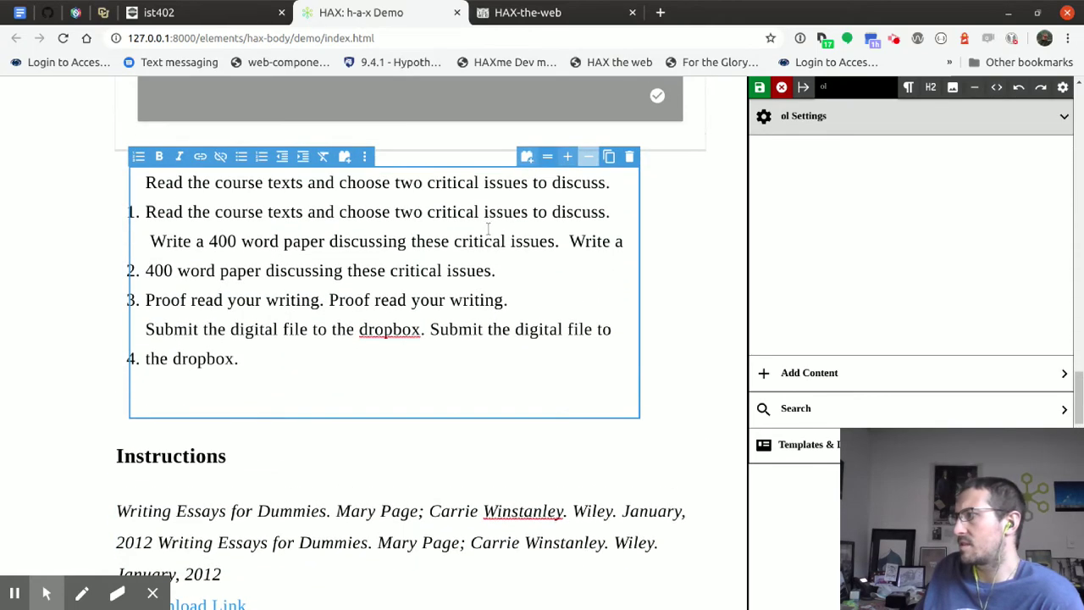
click(548, 161)
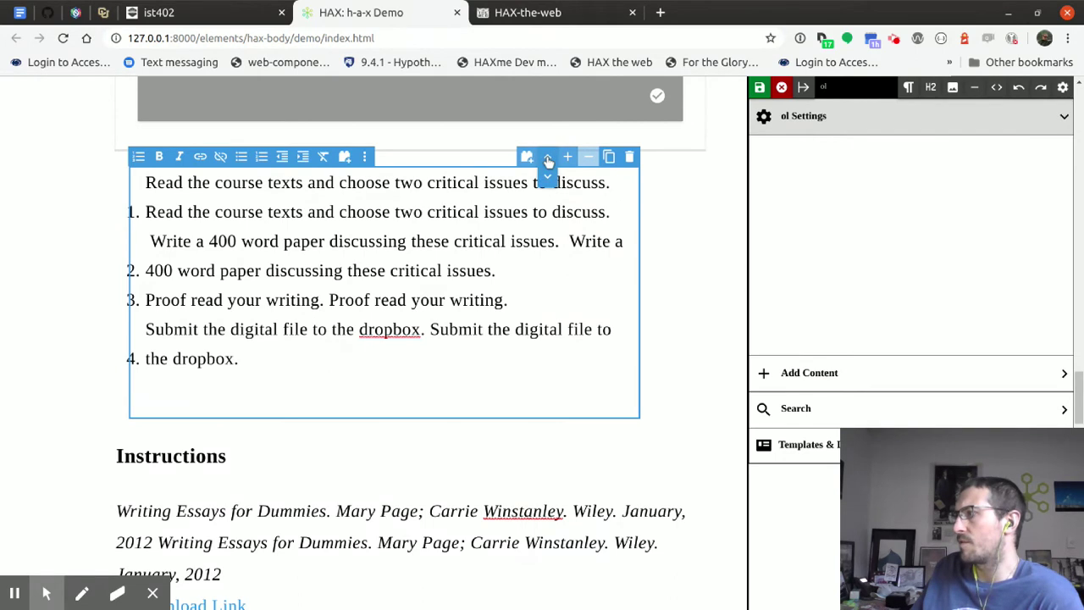
click(547, 179)
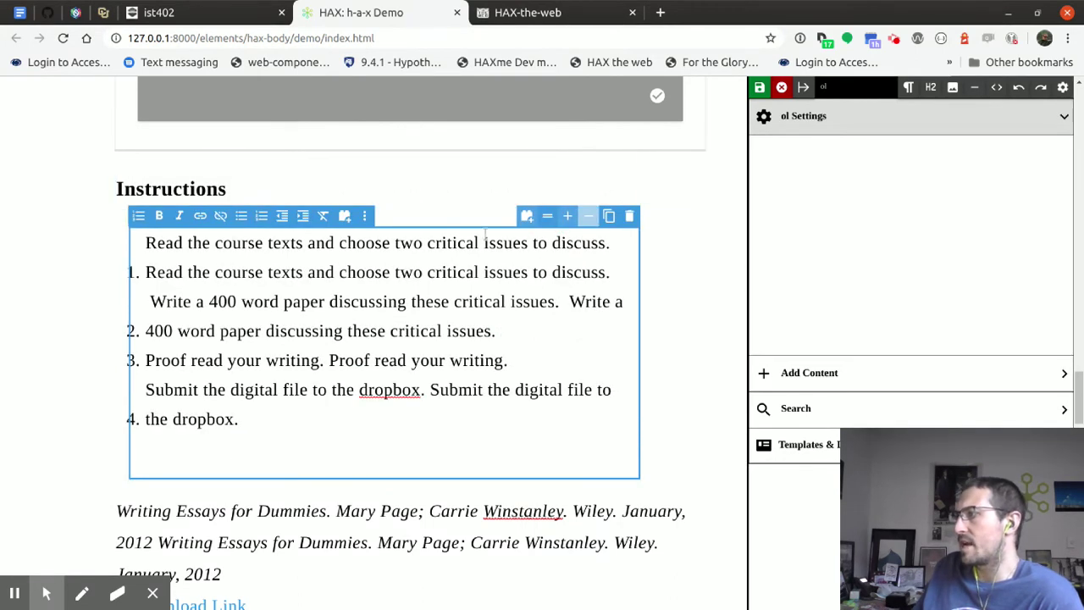
click(548, 217)
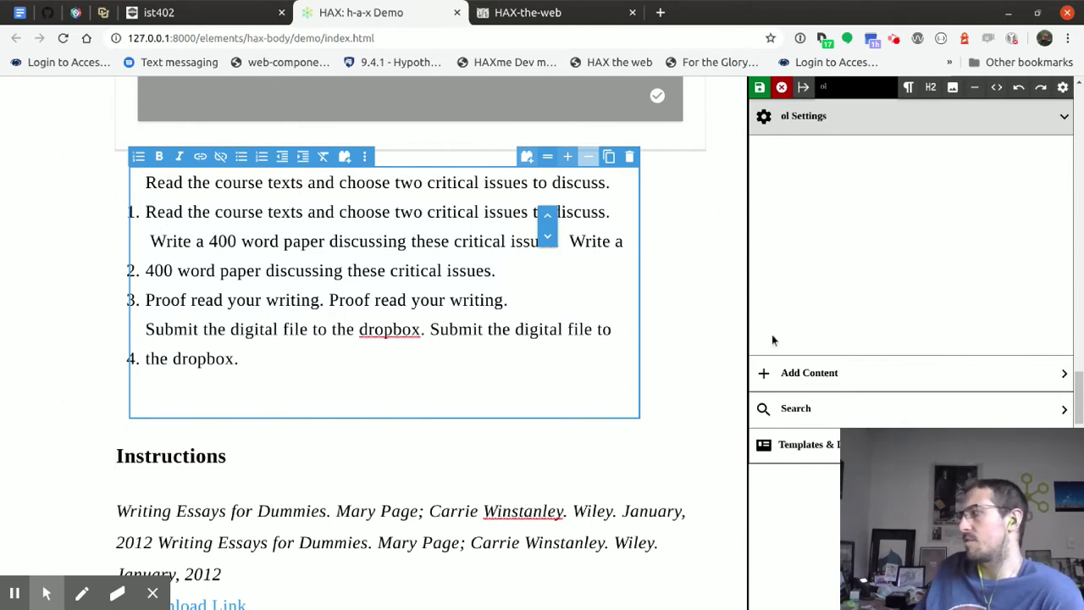
- Add a column beside the "Instructions" heading and place a License element in the empty second column
click(368, 462)
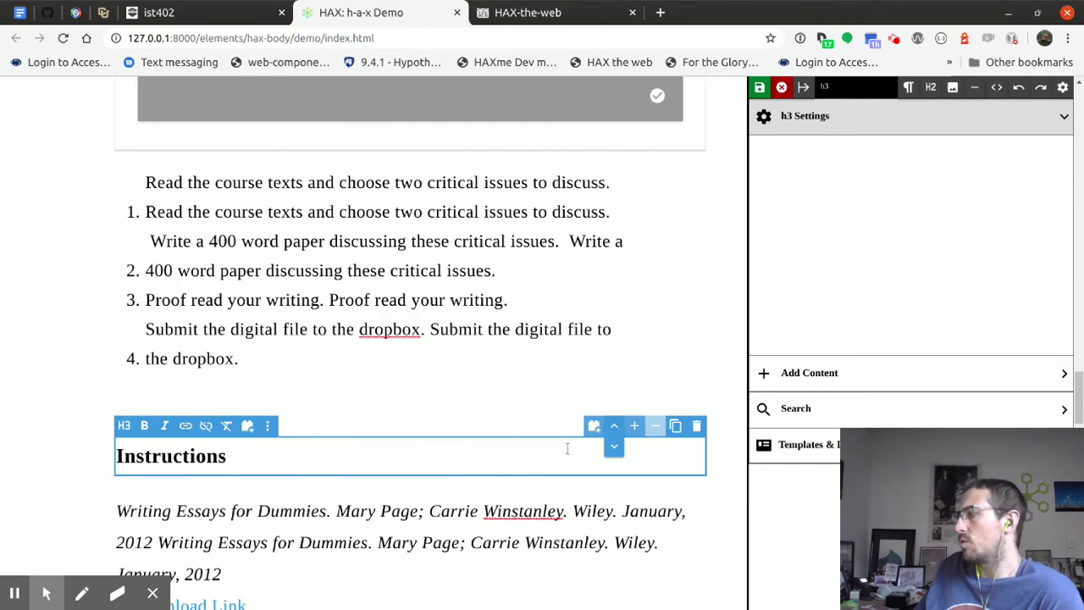
click(623, 441)
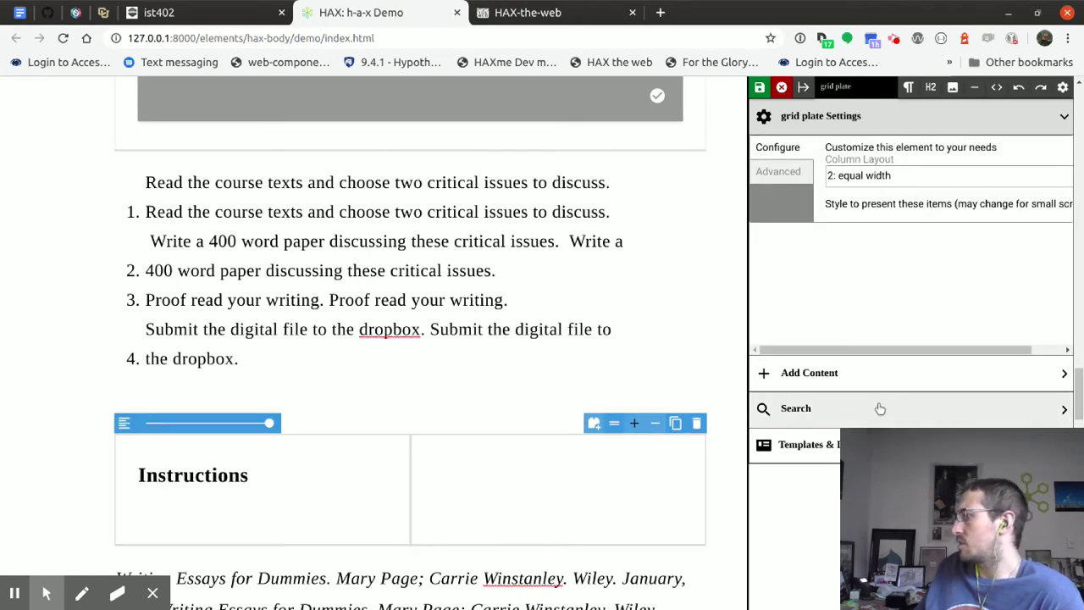
click(856, 373)
scroll(845, 370, down, 1)
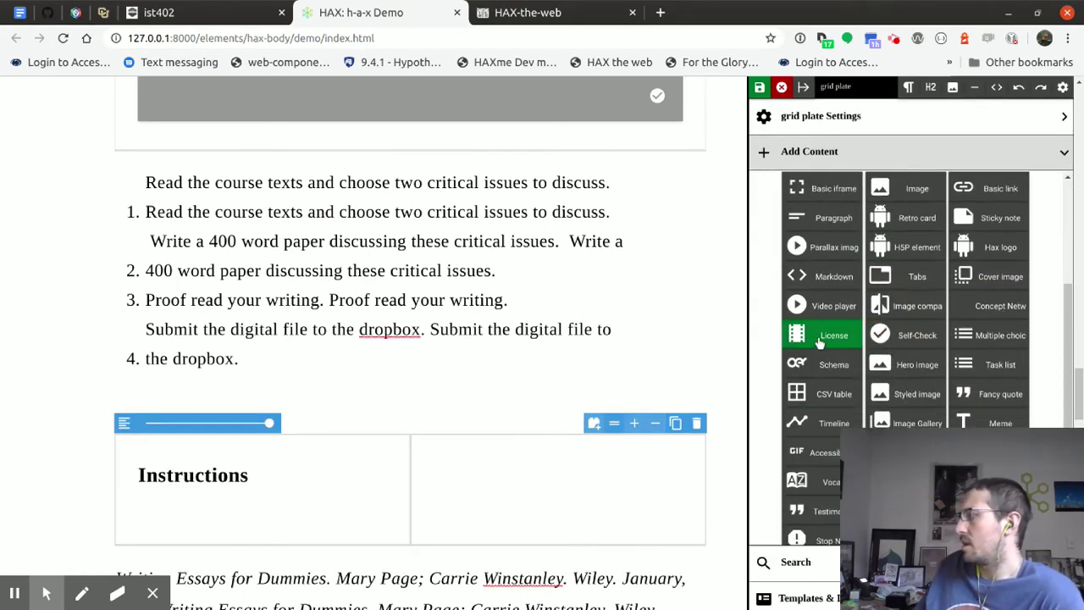
drag(827, 339, 653, 443)
click(830, 180)
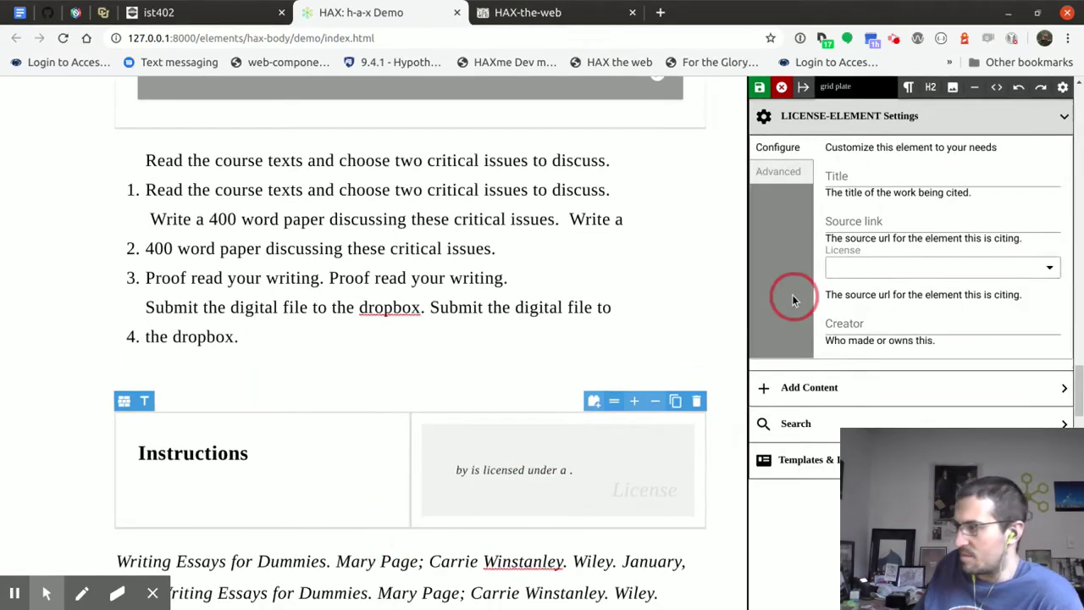
click(568, 455)
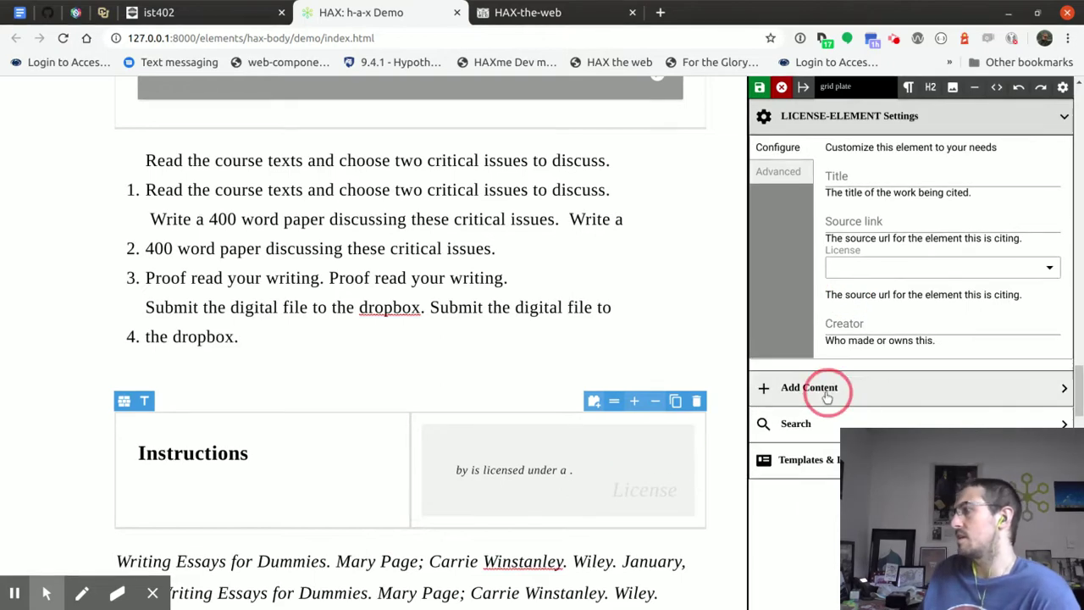
click(649, 440)
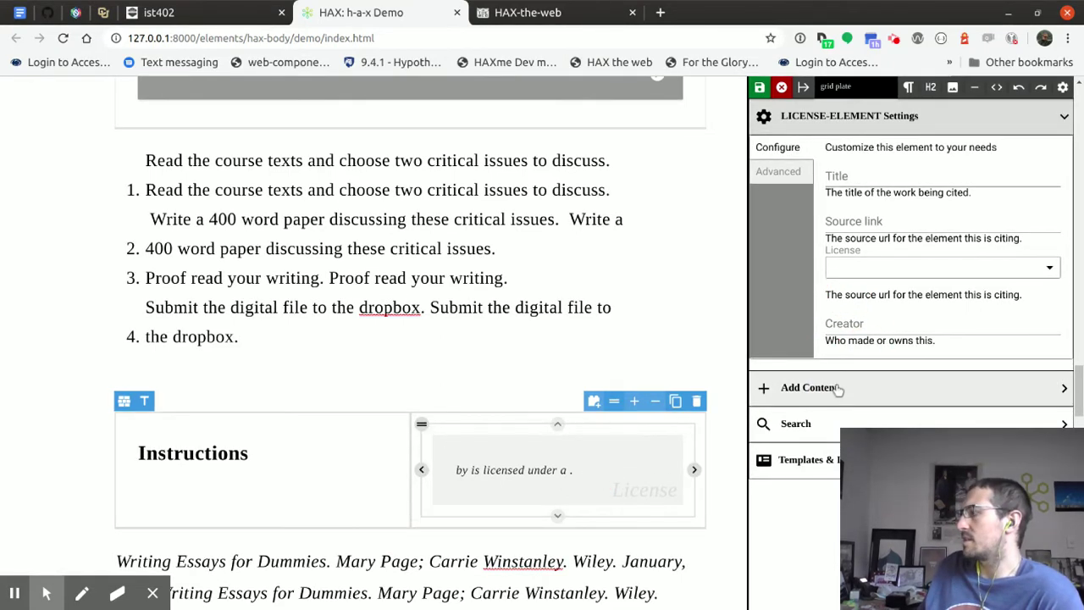
click(811, 389)
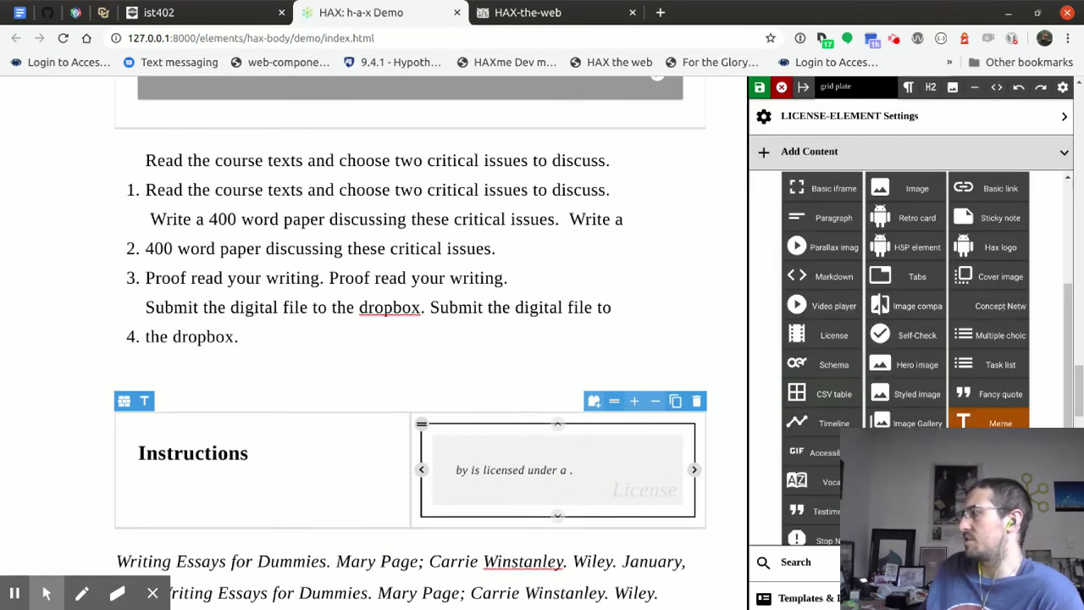
click(991, 421)
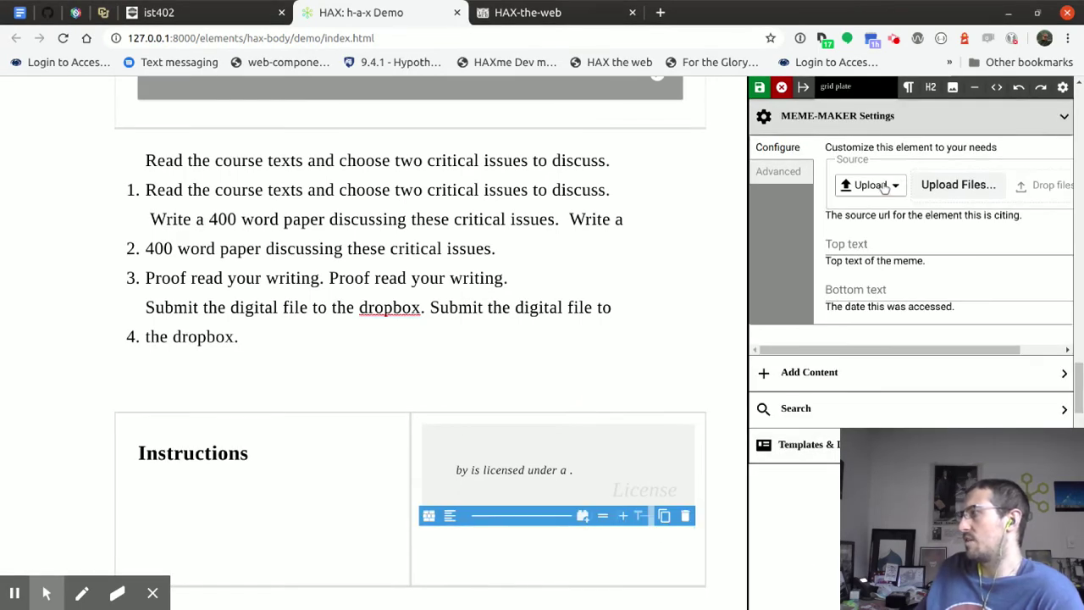
click(885, 186)
click(856, 204)
key(ctrl+v)
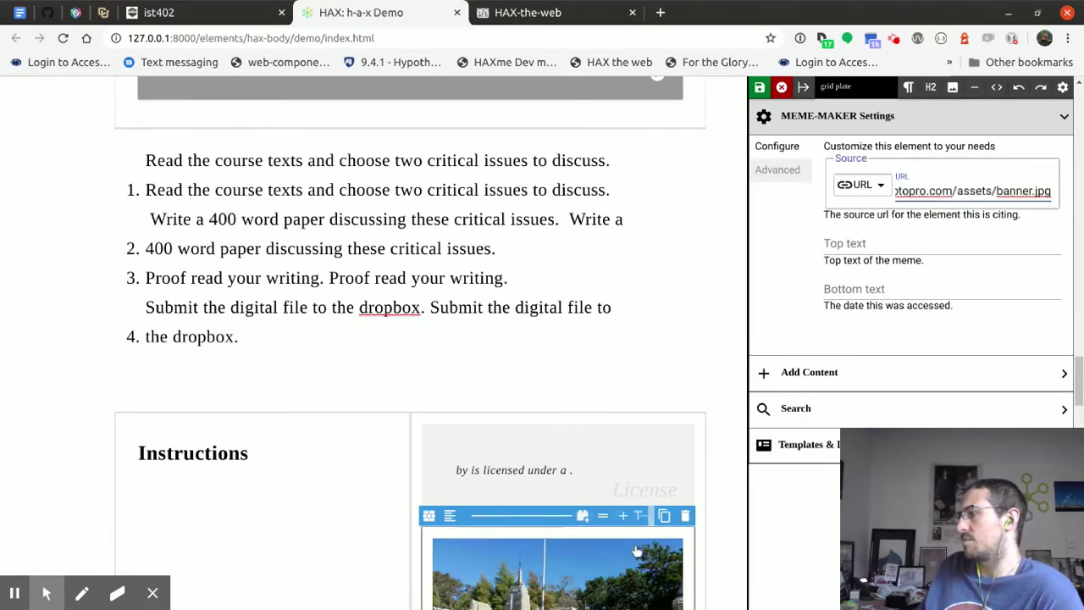
- Set the new meme's top text to "fdsfsf" and its bottom text to "sdfsfs"
scroll(637, 551, down, 3)
text(fdsfsf)
click(866, 290)
text(sdfsfs)
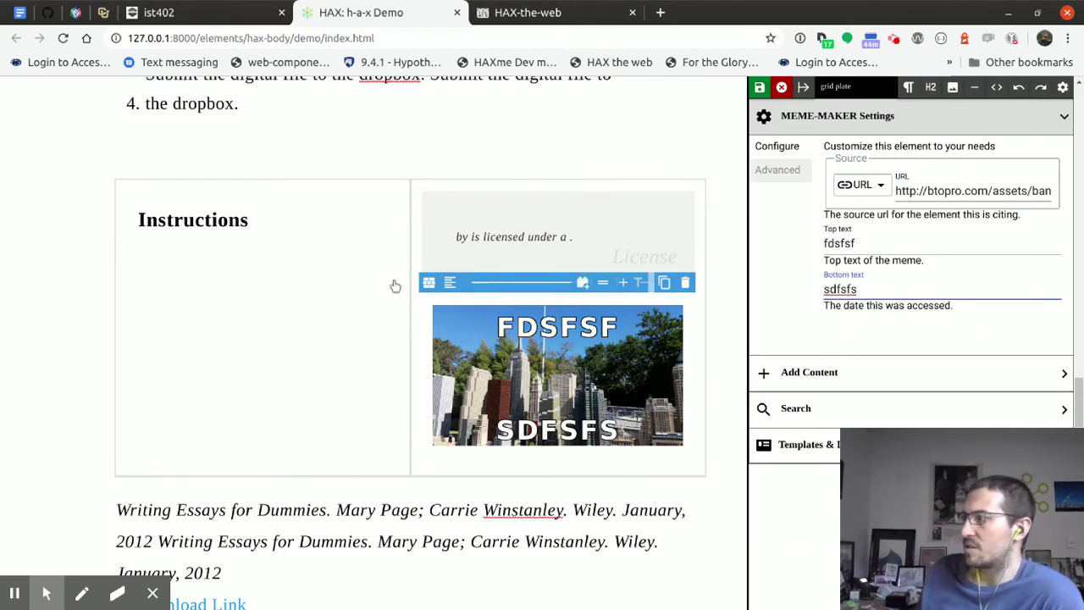
- Move the meme from the second column into the first column, under the "Instructions" heading
drag(598, 283, 255, 322)
click(441, 196)
click(487, 249)
drag(614, 168, 290, 230)
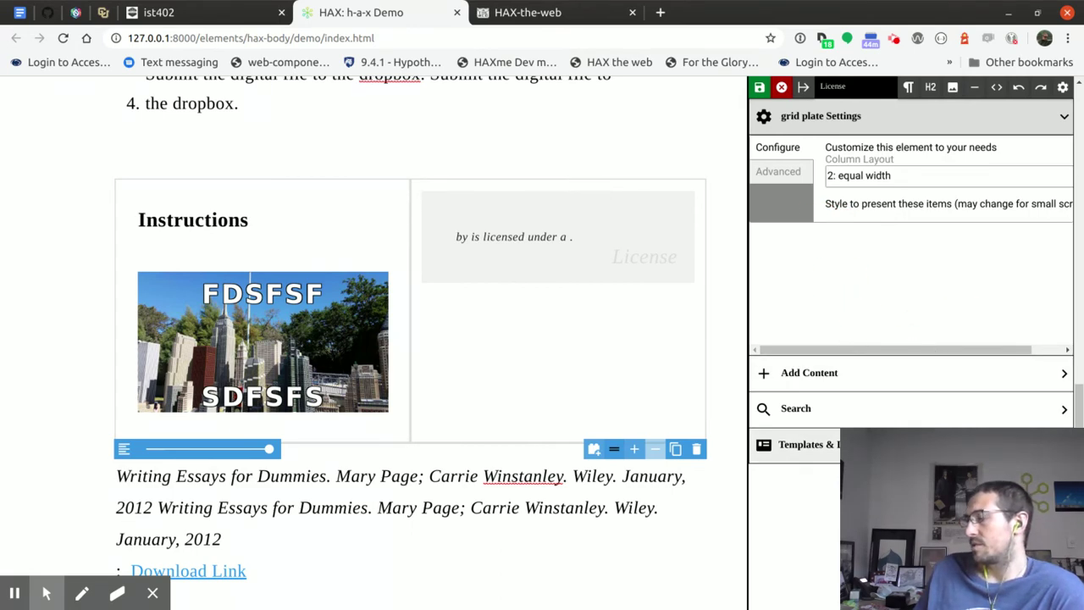
click(932, 444)
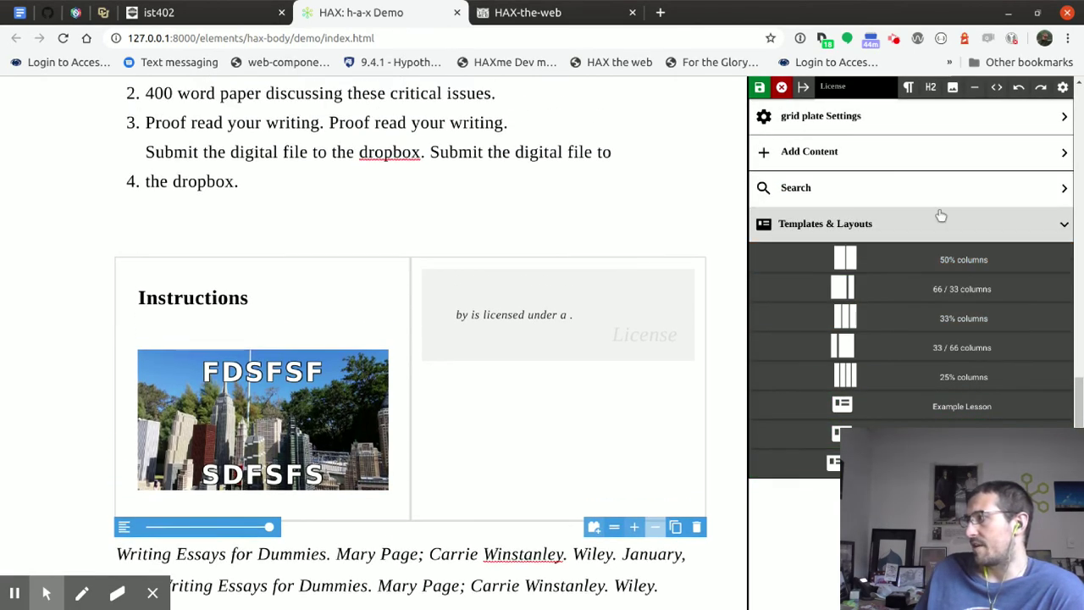
click(943, 198)
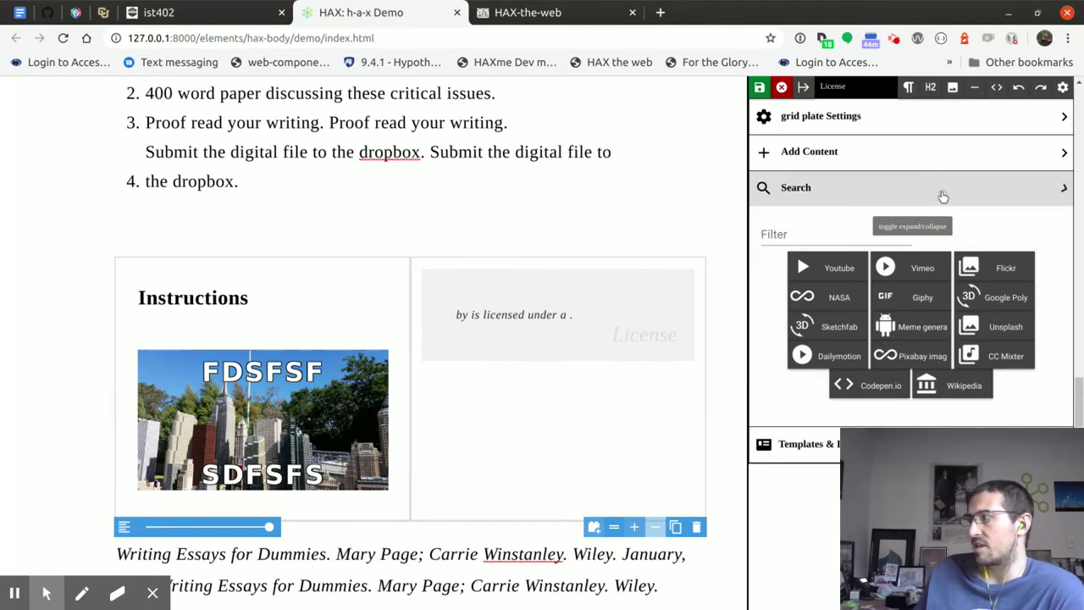
click(937, 156)
click(928, 199)
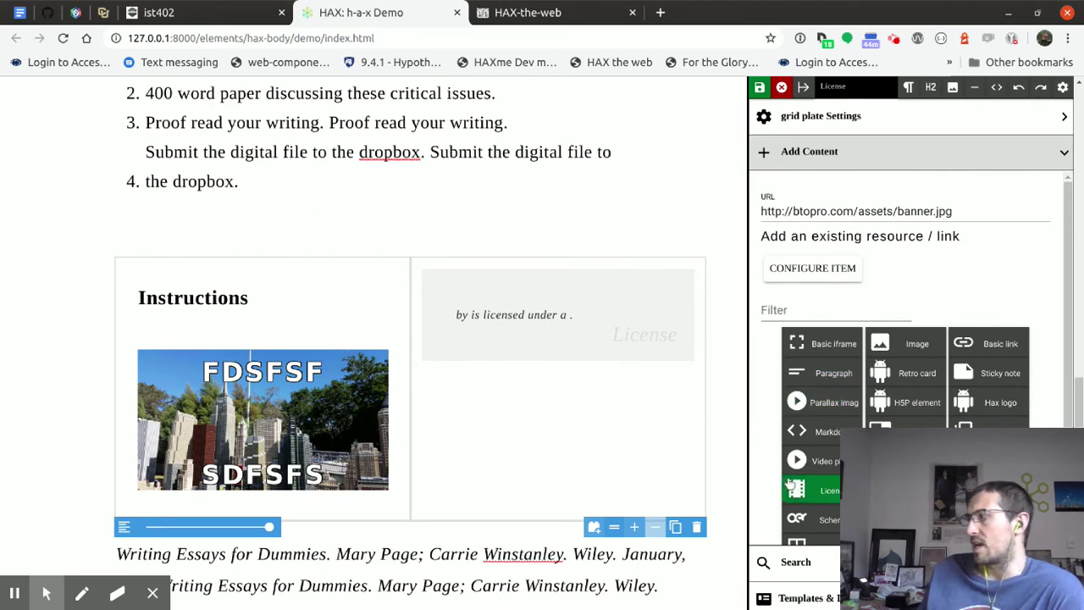
click(895, 119)
click(883, 123)
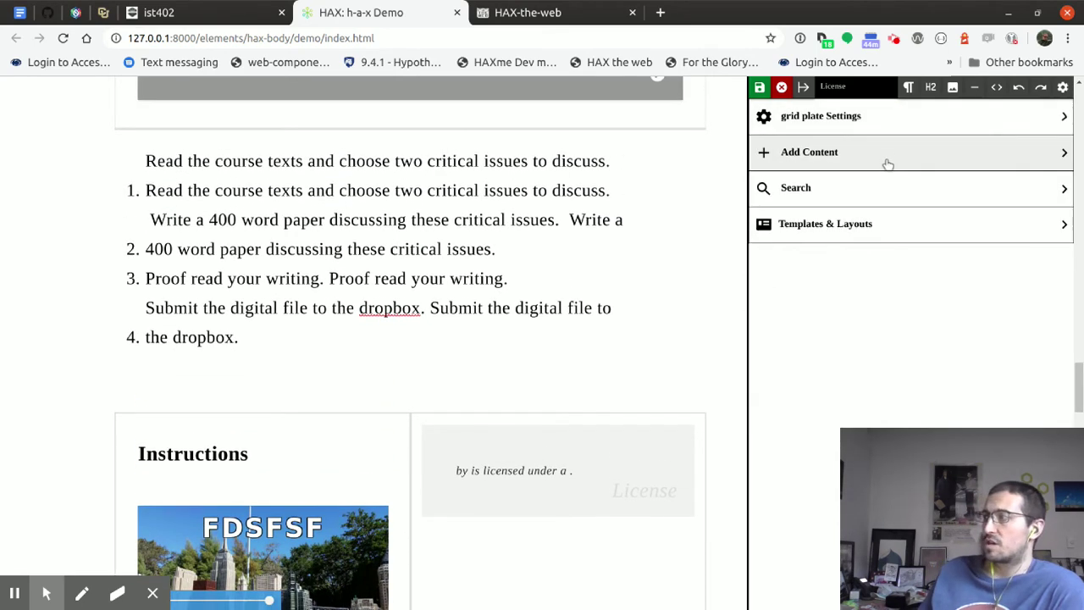
click(889, 152)
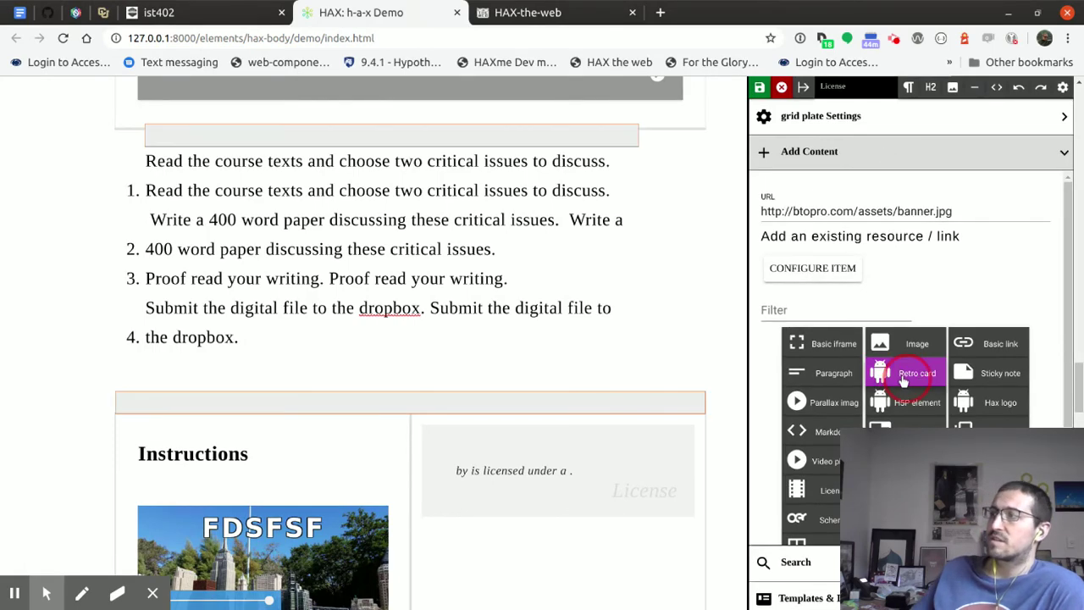
click(908, 380)
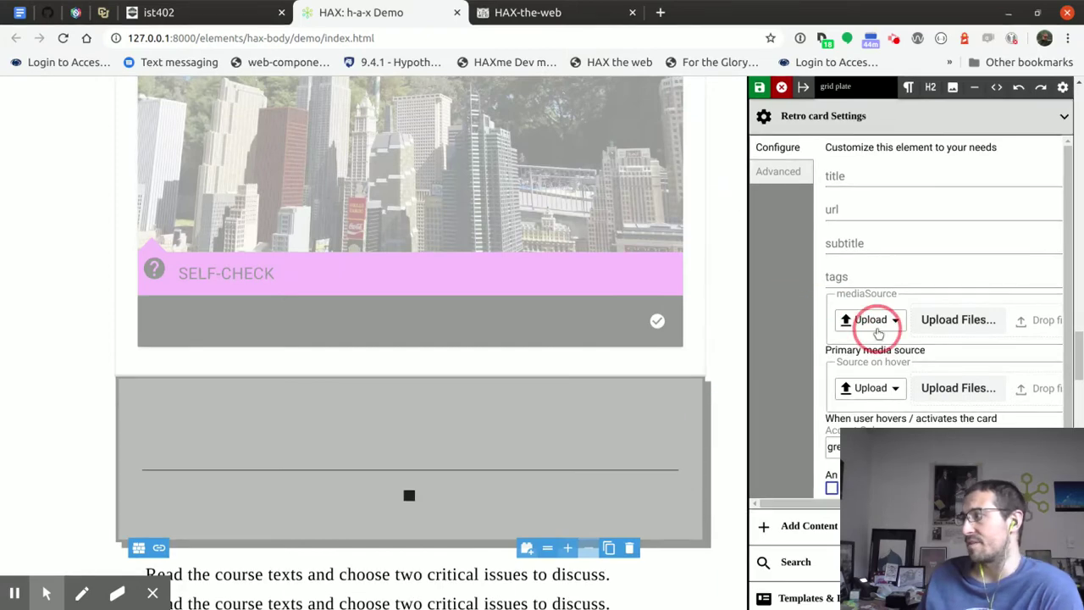
click(879, 330)
click(857, 339)
click(958, 323)
text(http://btopro.com/assets/banner.jpg)
click(847, 388)
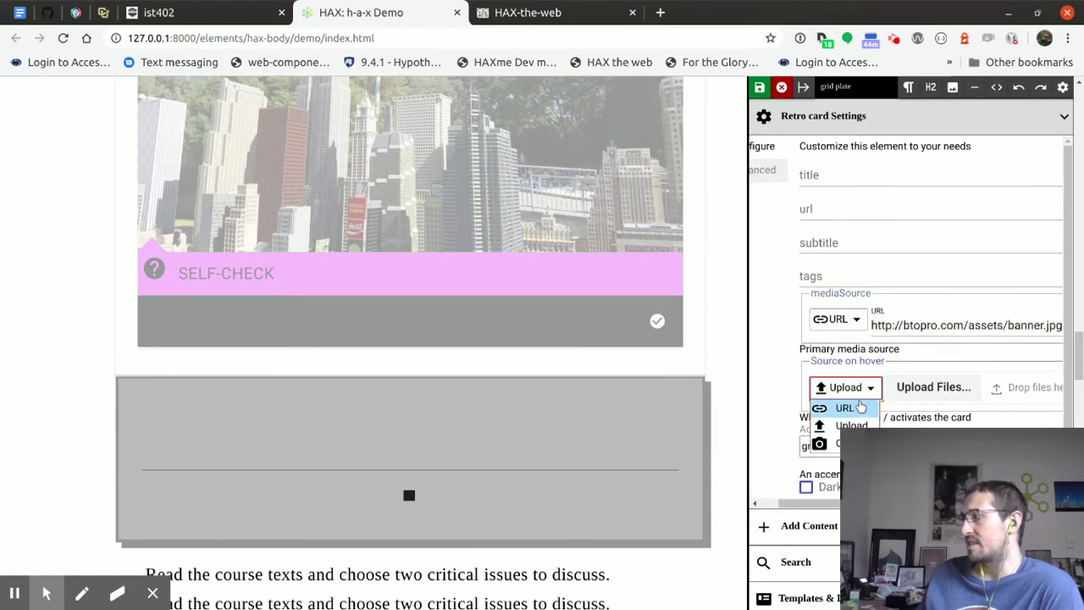
click(844, 408)
click(965, 390)
text(http://btopro.com/assets/banner.jpg)
click(831, 448)
text(red)
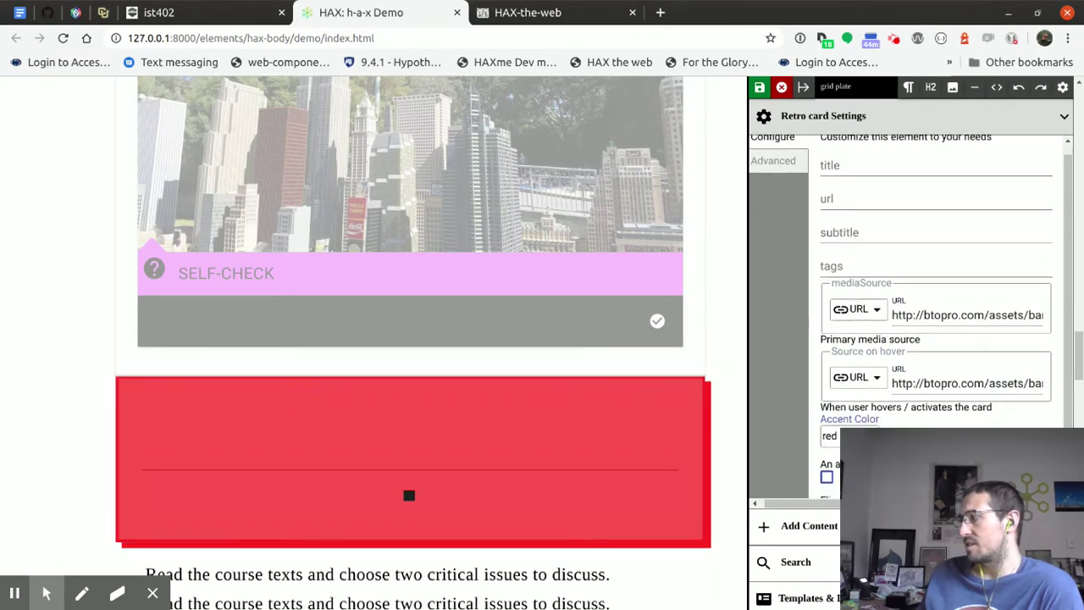
click(827, 447)
scroll(859, 254, up, 1)
click(852, 178)
text(dfsfsf)
click(858, 209)
text(http://btopro.com/assets/banner.jpg)
click(847, 242)
text(dfsfsf)
click(859, 277)
text(sd)
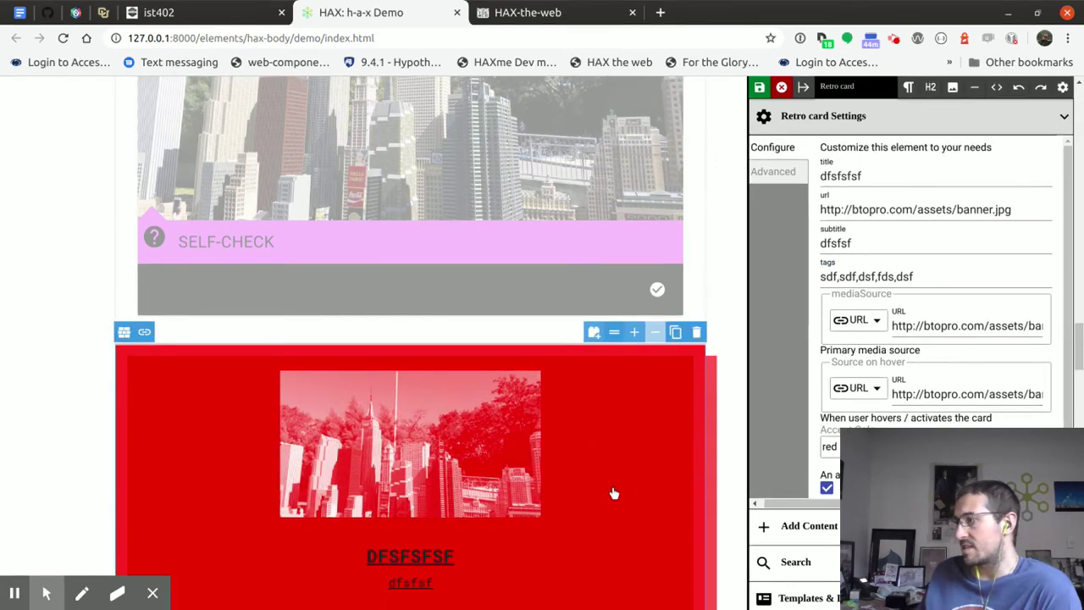
- Split the Retro card's row into four equal columns and move the card into the second column
click(637, 339)
click(634, 369)
scroll(661, 492, down, 3)
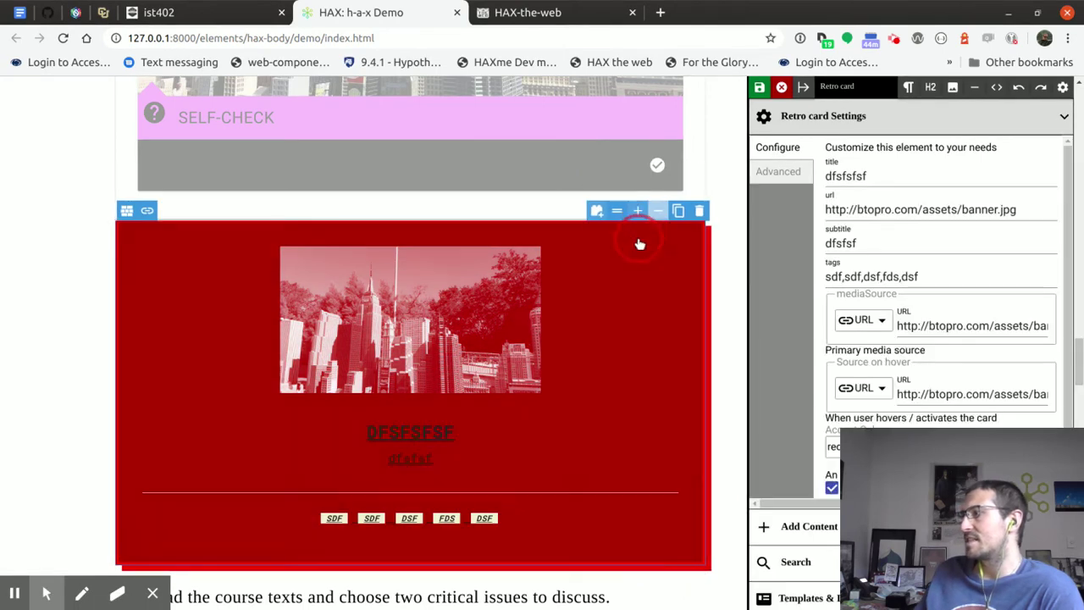
click(641, 214)
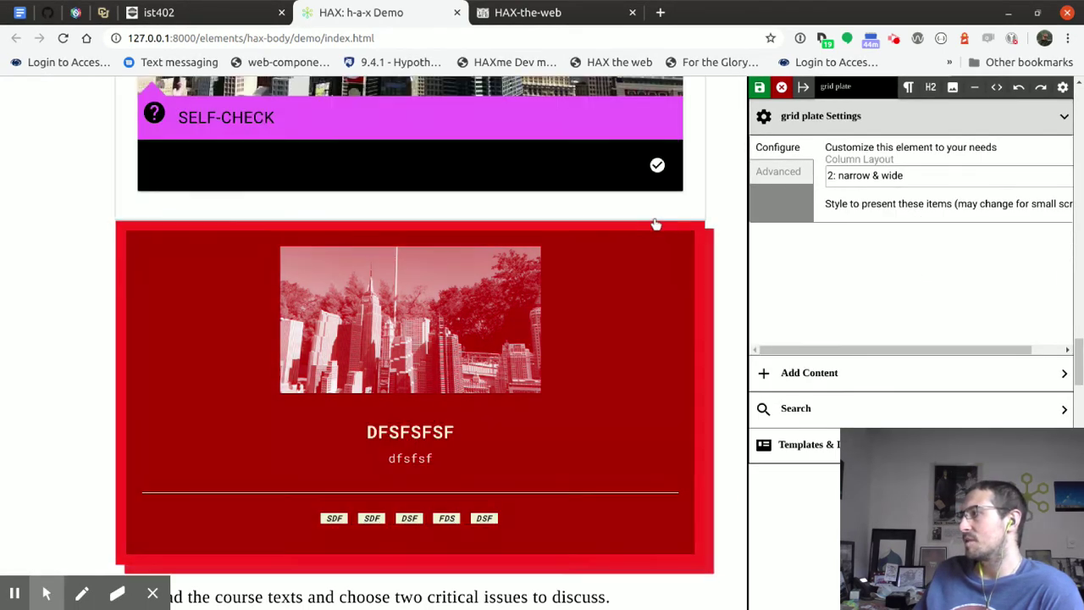
click(635, 207)
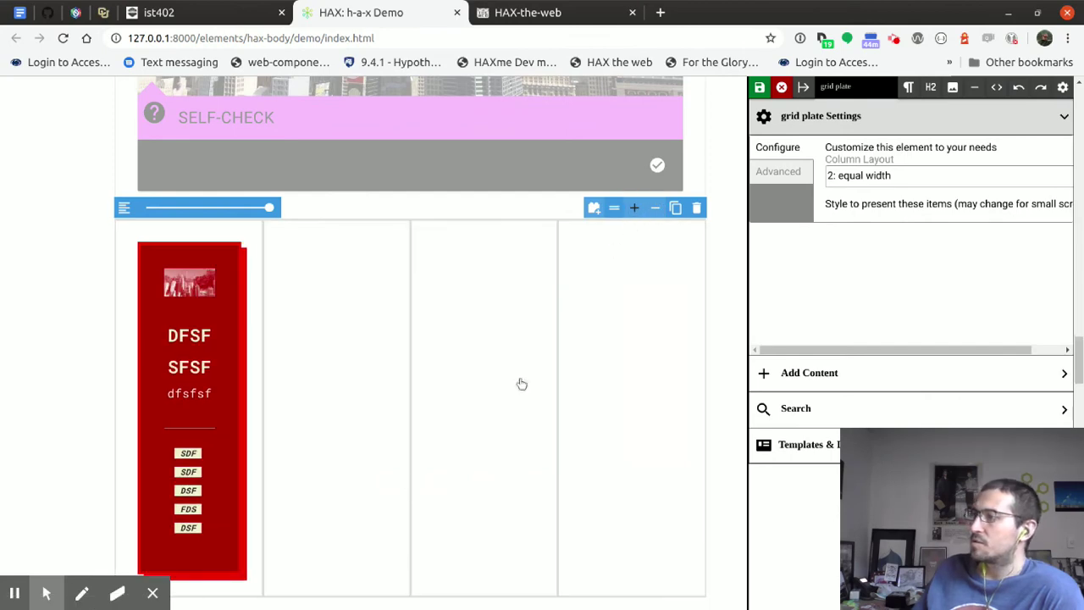
drag(240, 336, 319, 314)
- Duplicate the Retro card and place the copy in the third column of the four-column grid
click(885, 321)
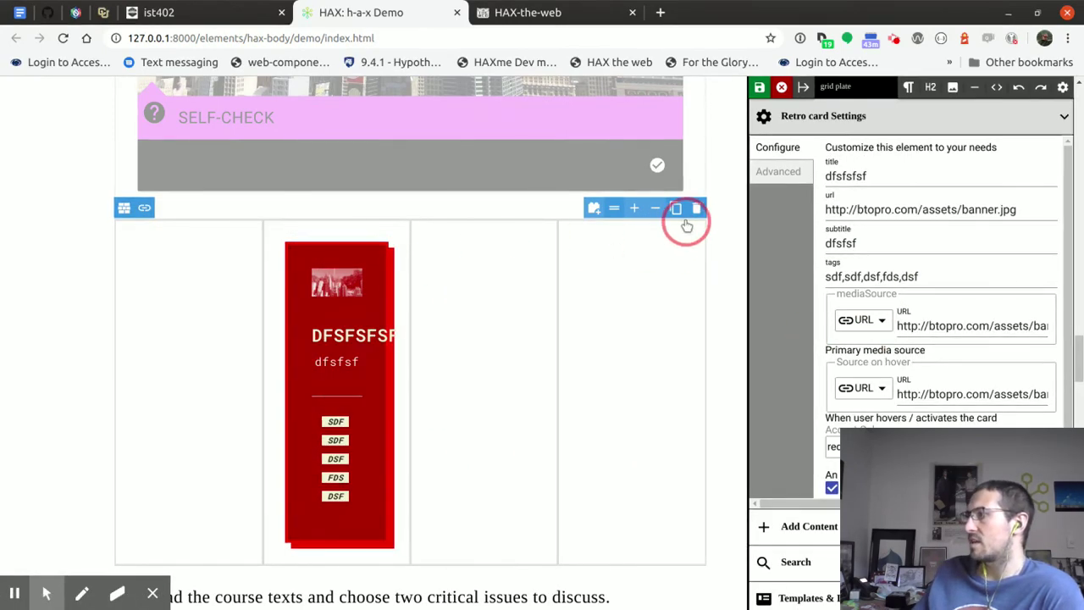
click(339, 279)
drag(338, 279, 283, 256)
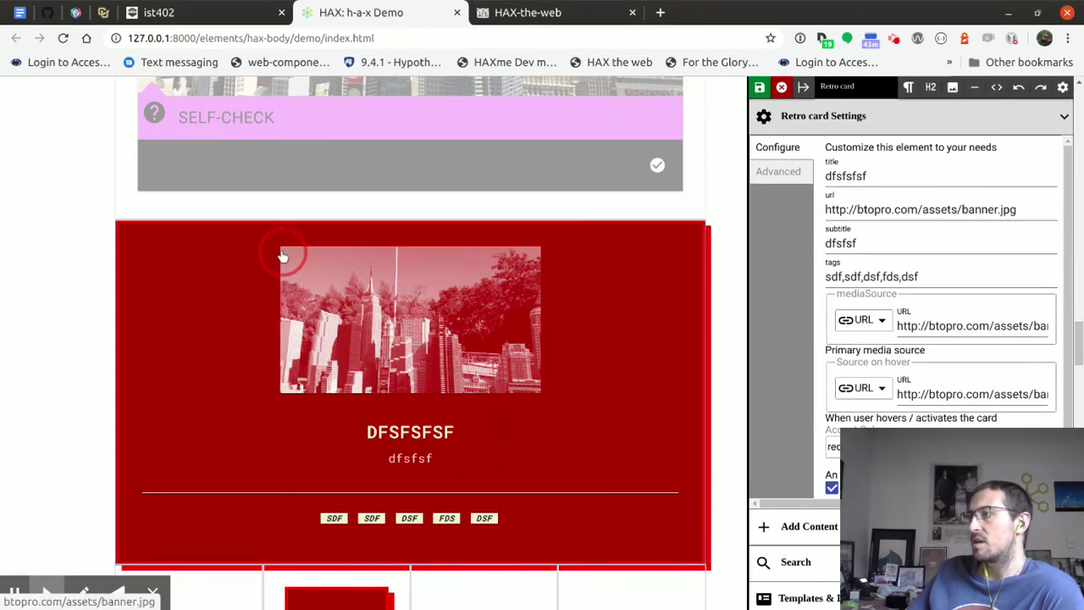
scroll(279, 339, down, 3)
drag(294, 370, 288, 360)
- Move the hero image from below the Microgravity card into the empty first column of the four-column grid
click(317, 288)
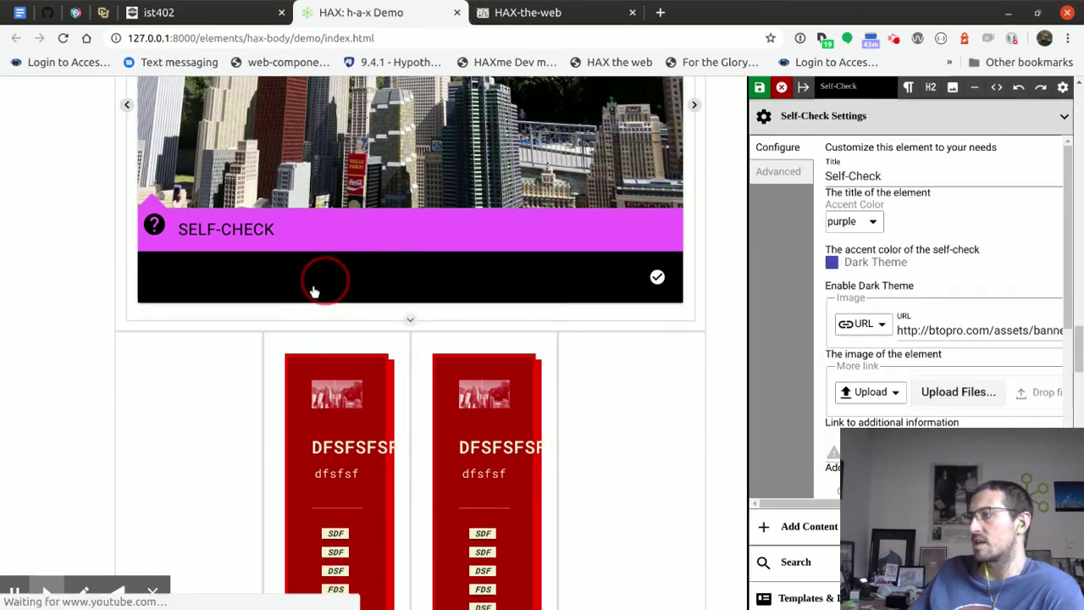
click(161, 439)
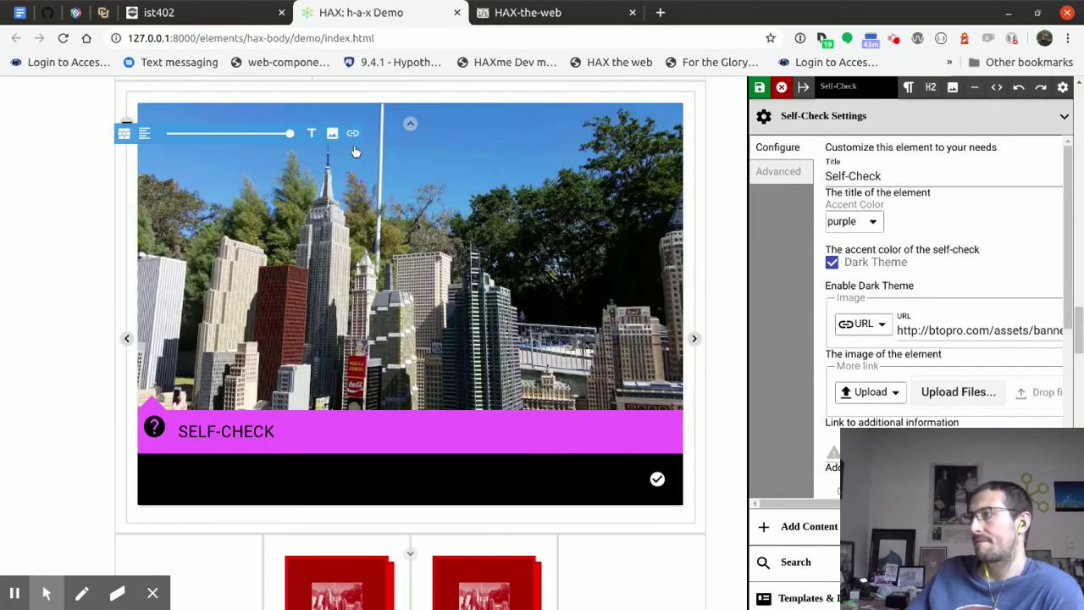
scroll(579, 177, up, 2)
click(560, 206)
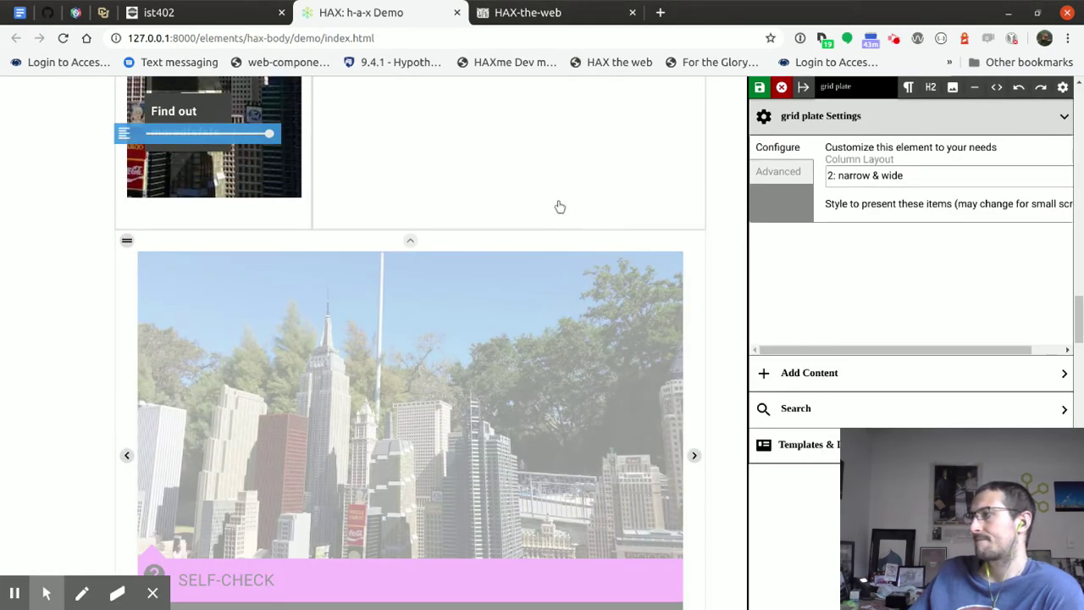
click(269, 331)
scroll(269, 331, up, 4)
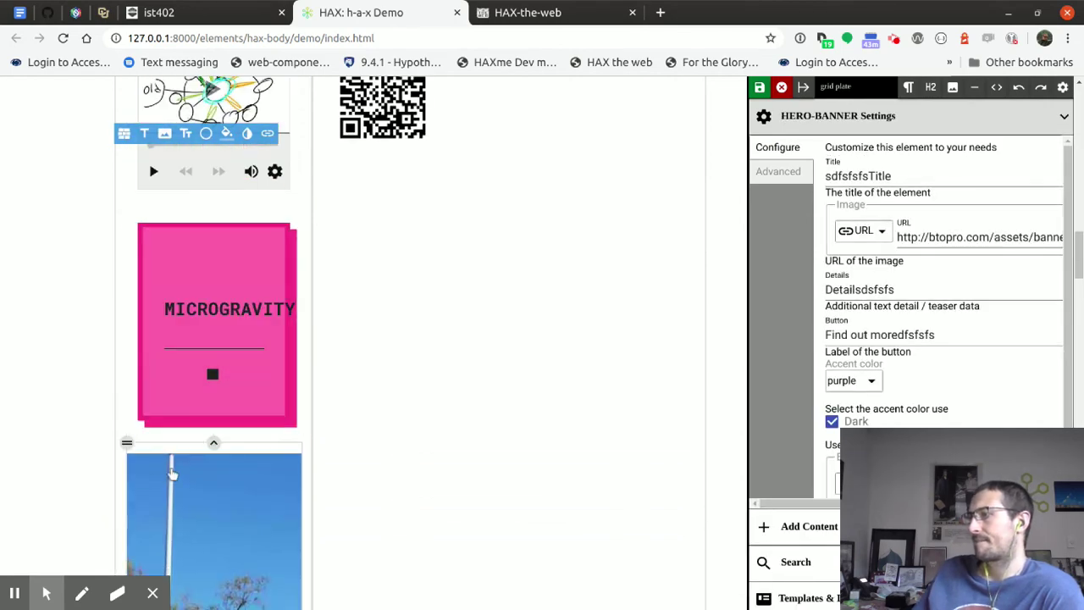
drag(129, 444, 305, 446)
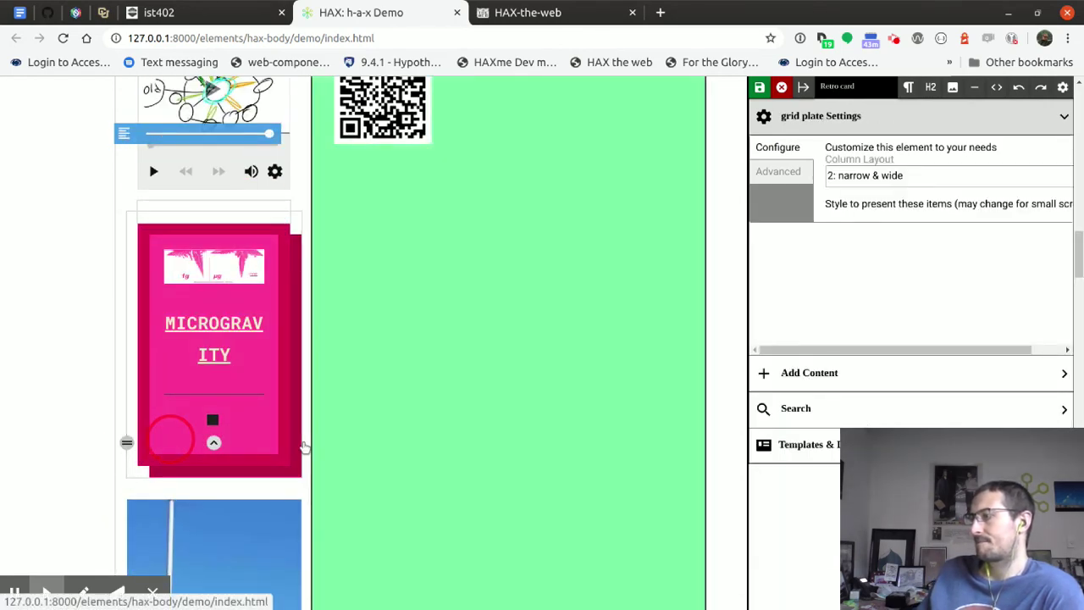
scroll(305, 447, down, 10)
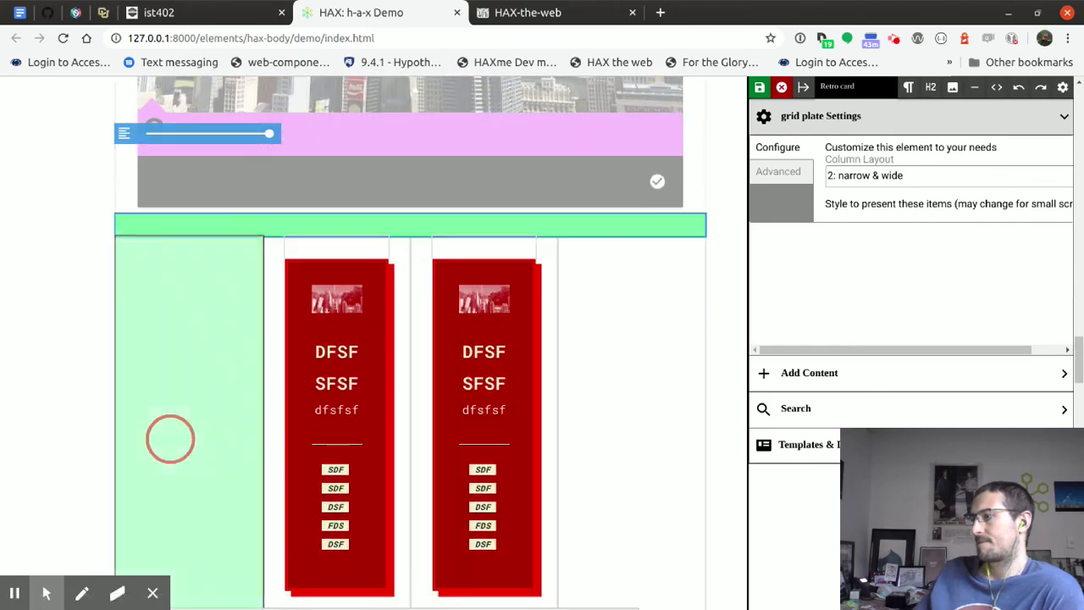
drag(171, 439, 171, 440)
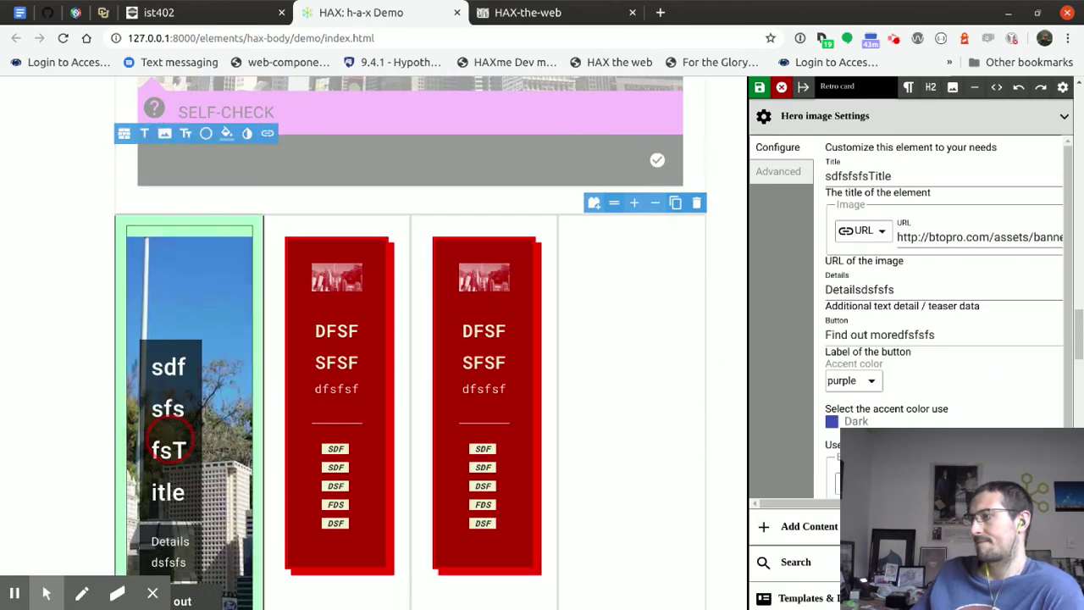
- Reduce the grid holding the hero image and Retro cards from four columns to two
click(633, 282)
click(655, 203)
click(655, 203)
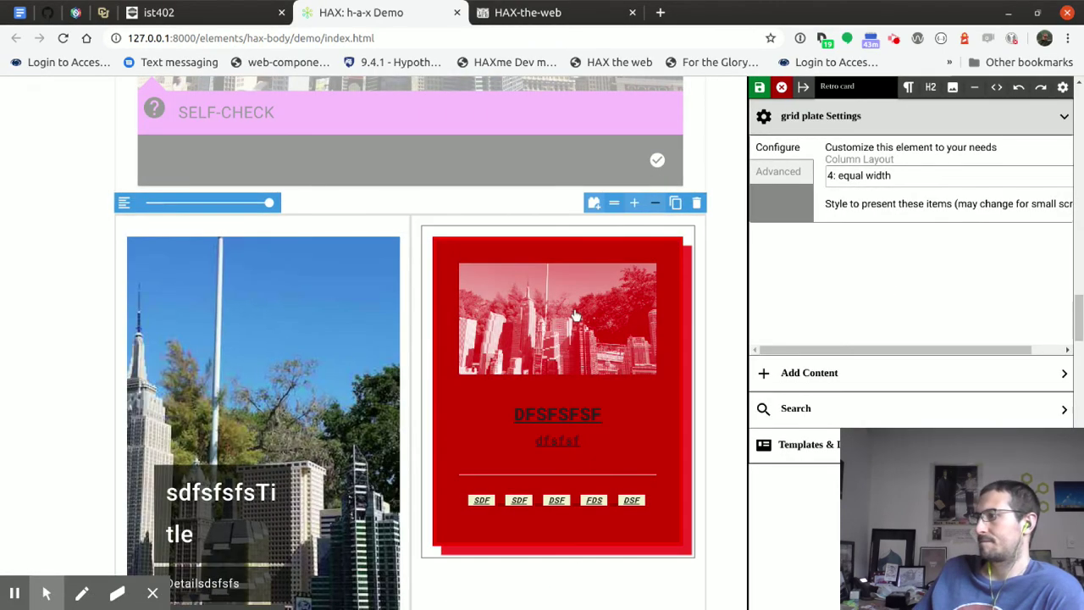
- Move the Retro card below the two columns into the second column under the other card, and set its accent color to green
drag(520, 387, 198, 455)
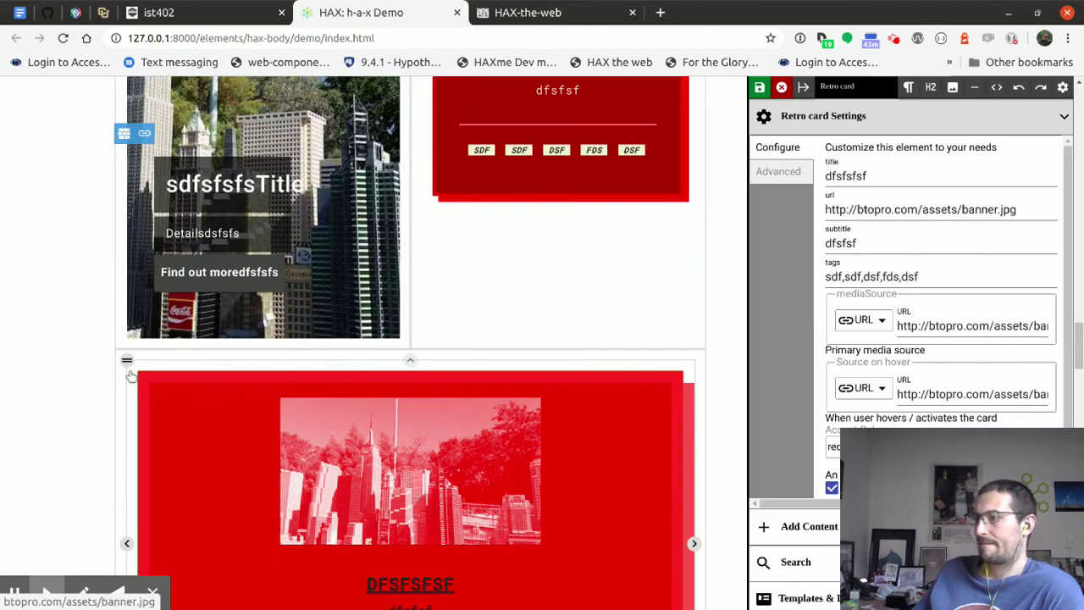
click(271, 346)
drag(129, 382, 833, 446)
click(833, 447)
click(834, 480)
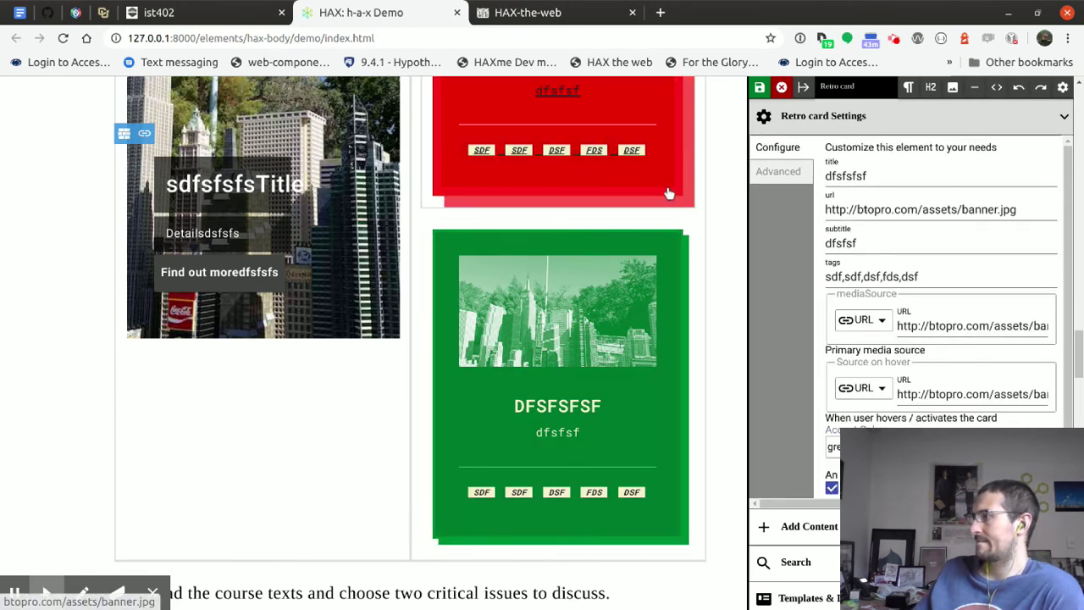
- Reconfigure the upper Retro card in the second column with a teal accent color, Dark turned off and the title "fffff"
click(833, 447)
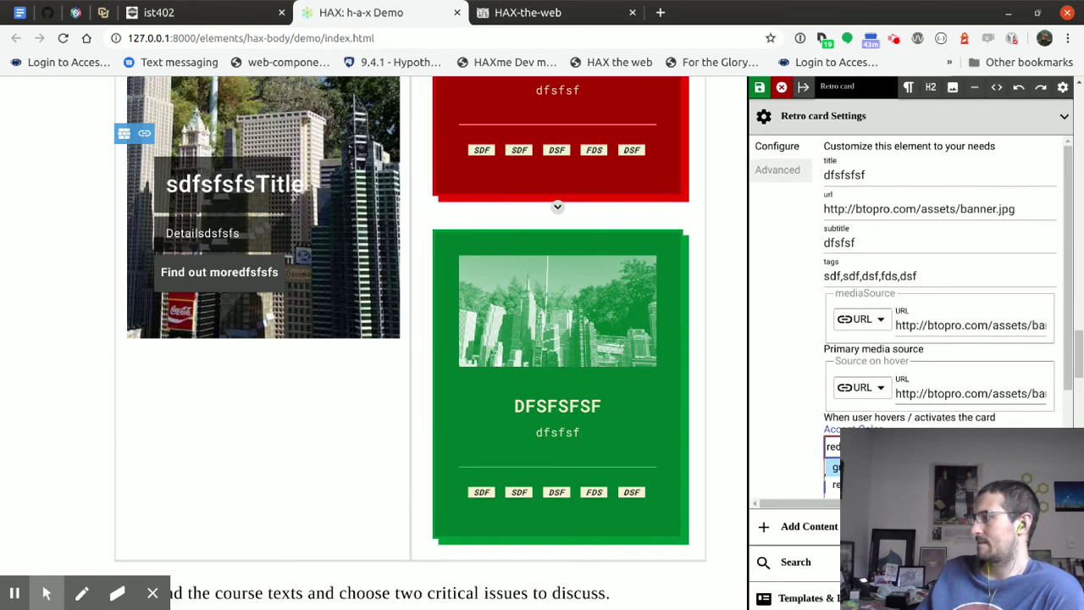
click(833, 474)
click(831, 488)
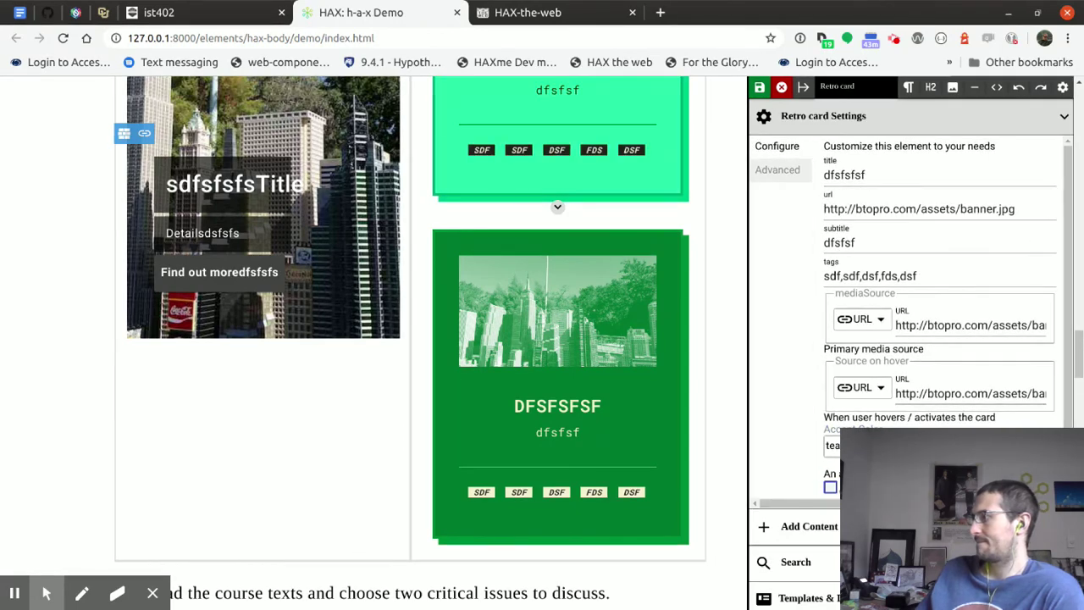
click(866, 180)
text(fffff)
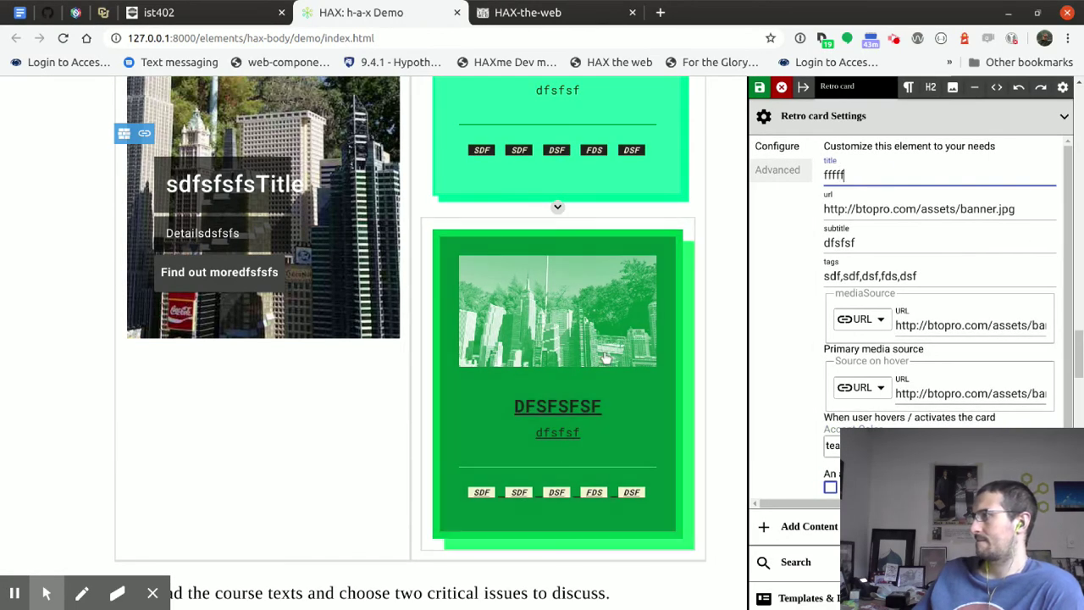